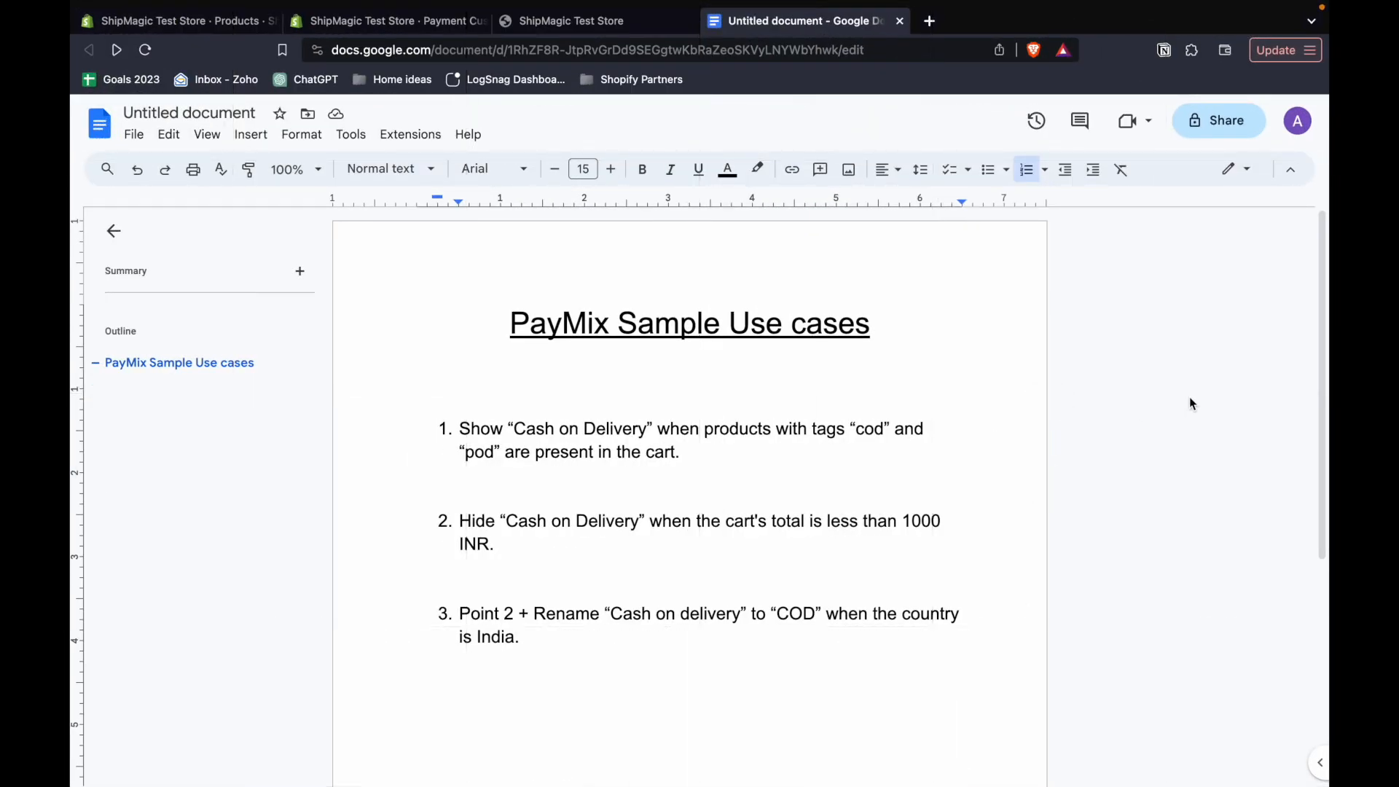
# - Review the first use case: show "Cash on Delivery" when products tagged "cod" and "pod" are in the cart
pyautogui.moveTo(681, 452); pyautogui.dragTo(457, 435)
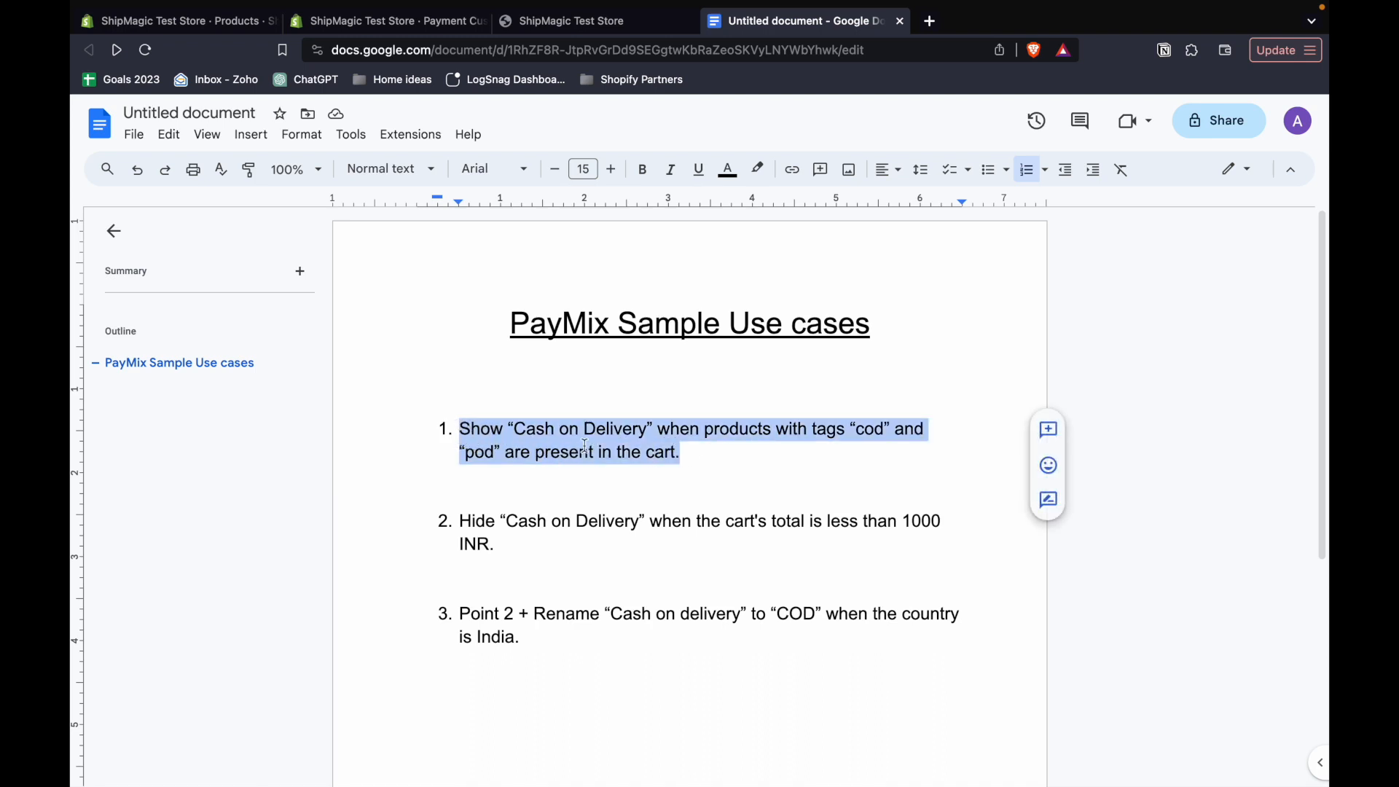
pyautogui.click(700, 436)
pyautogui.doubleClick(867, 429)
pyautogui.doubleClick(479, 453)
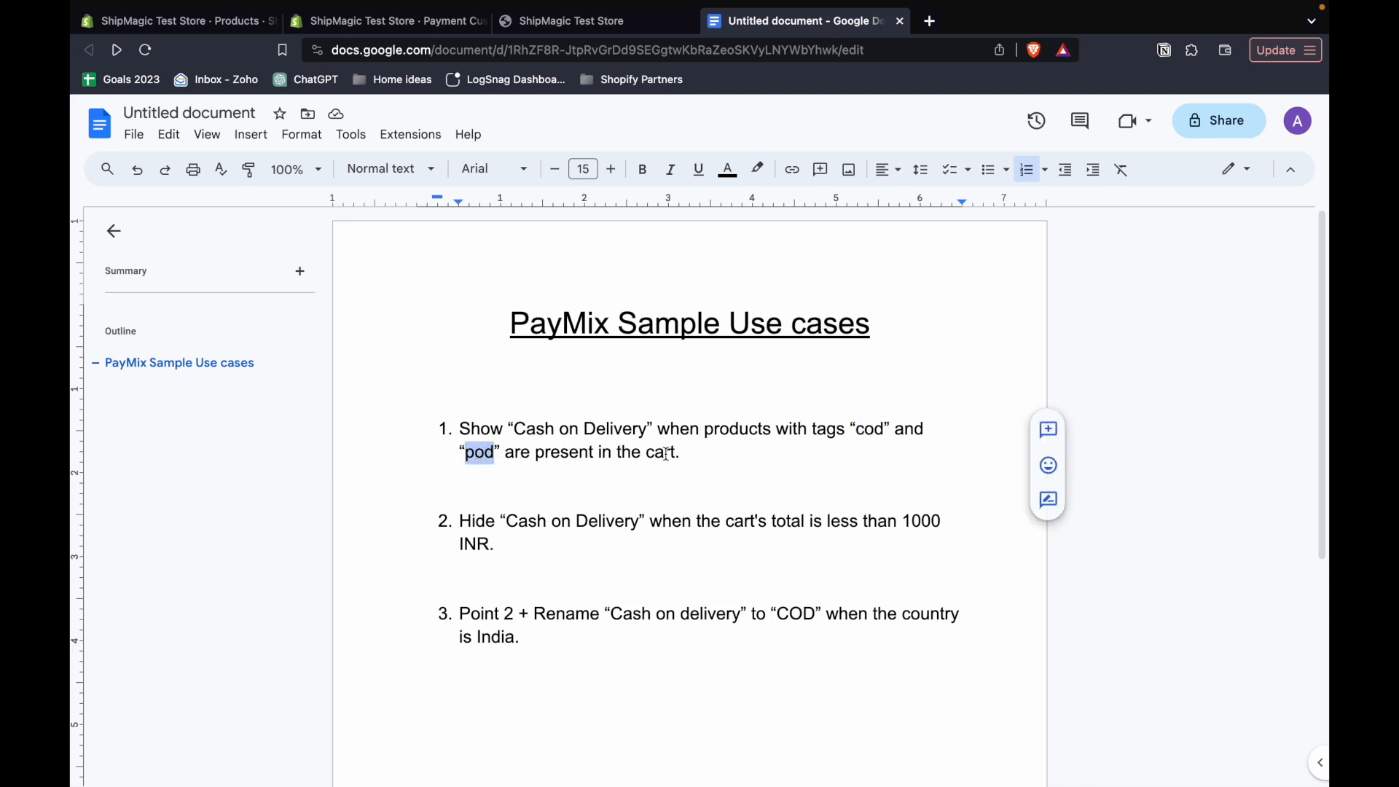
pyautogui.click(692, 456)
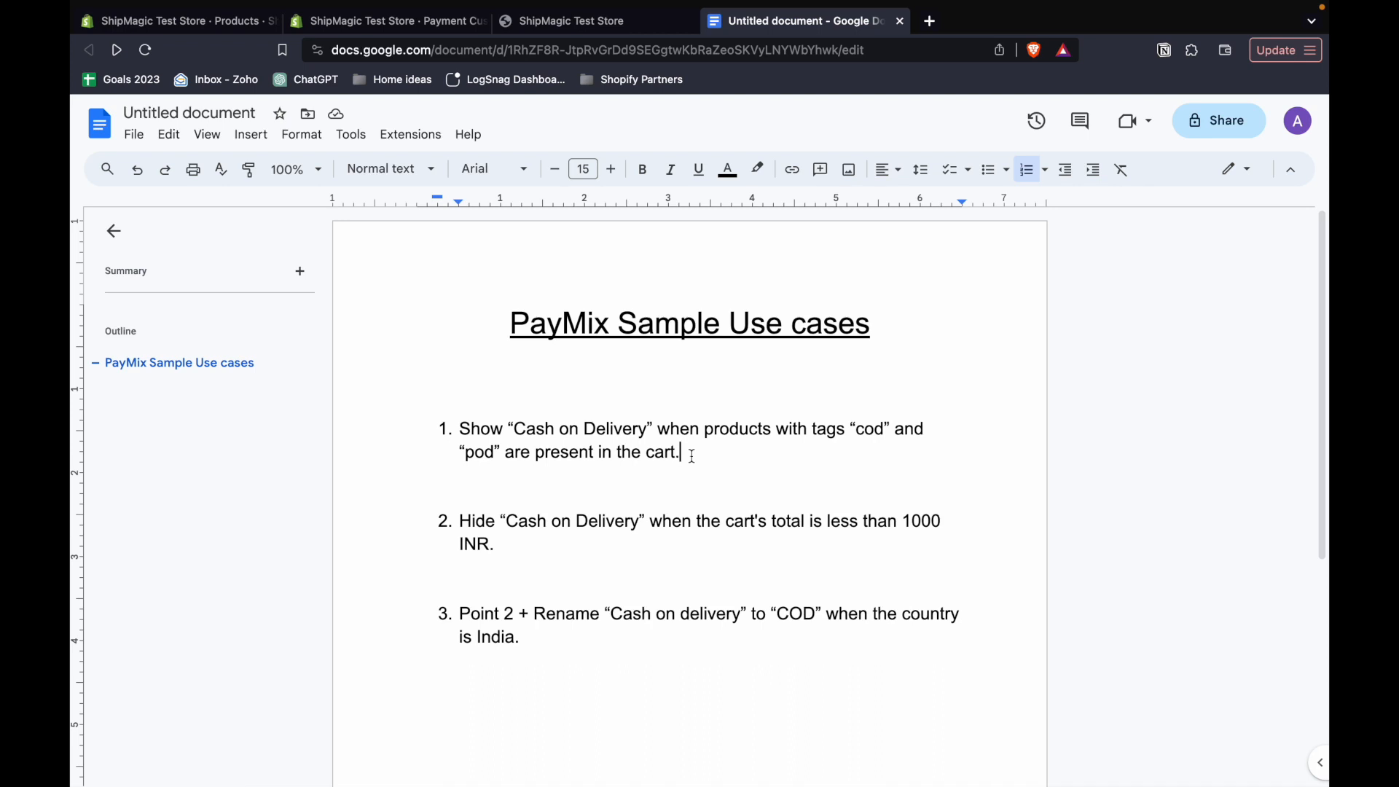
pyautogui.moveTo(691, 455); pyautogui.dragTo(460, 432)
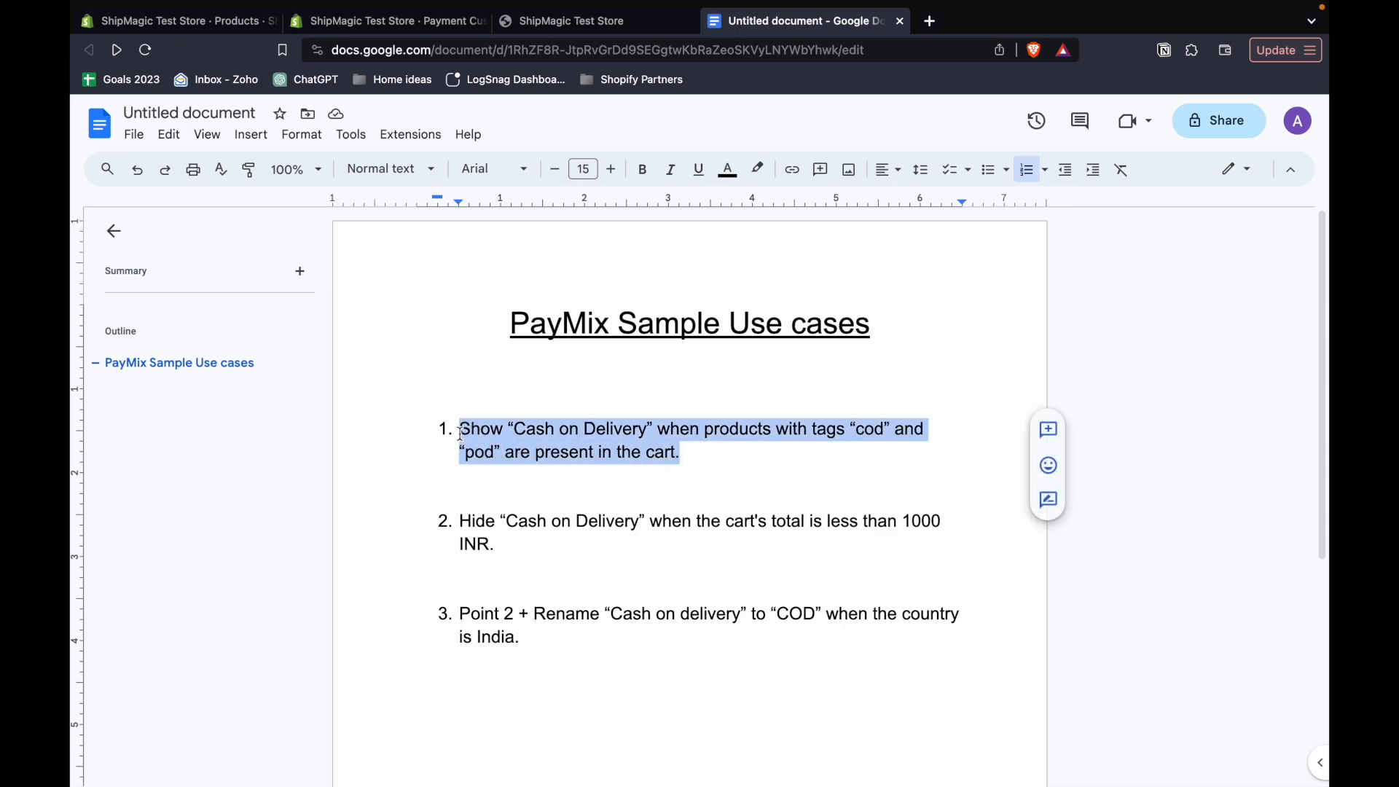
# - Switch to the PayMix app in Shopify and start a new rule of type Show Payment Methods
pyautogui.click(180, 20)
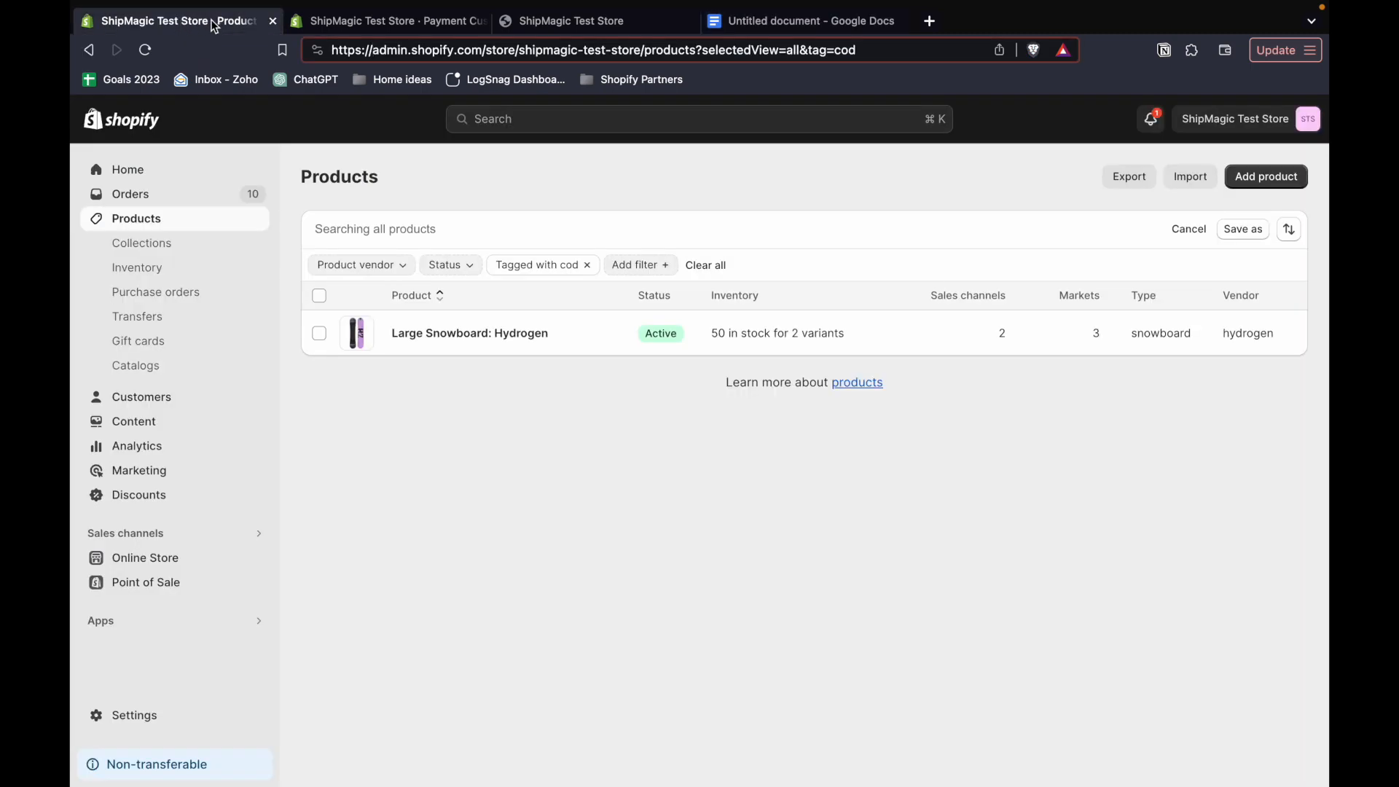
pyautogui.click(338, 22)
pyautogui.click(911, 494)
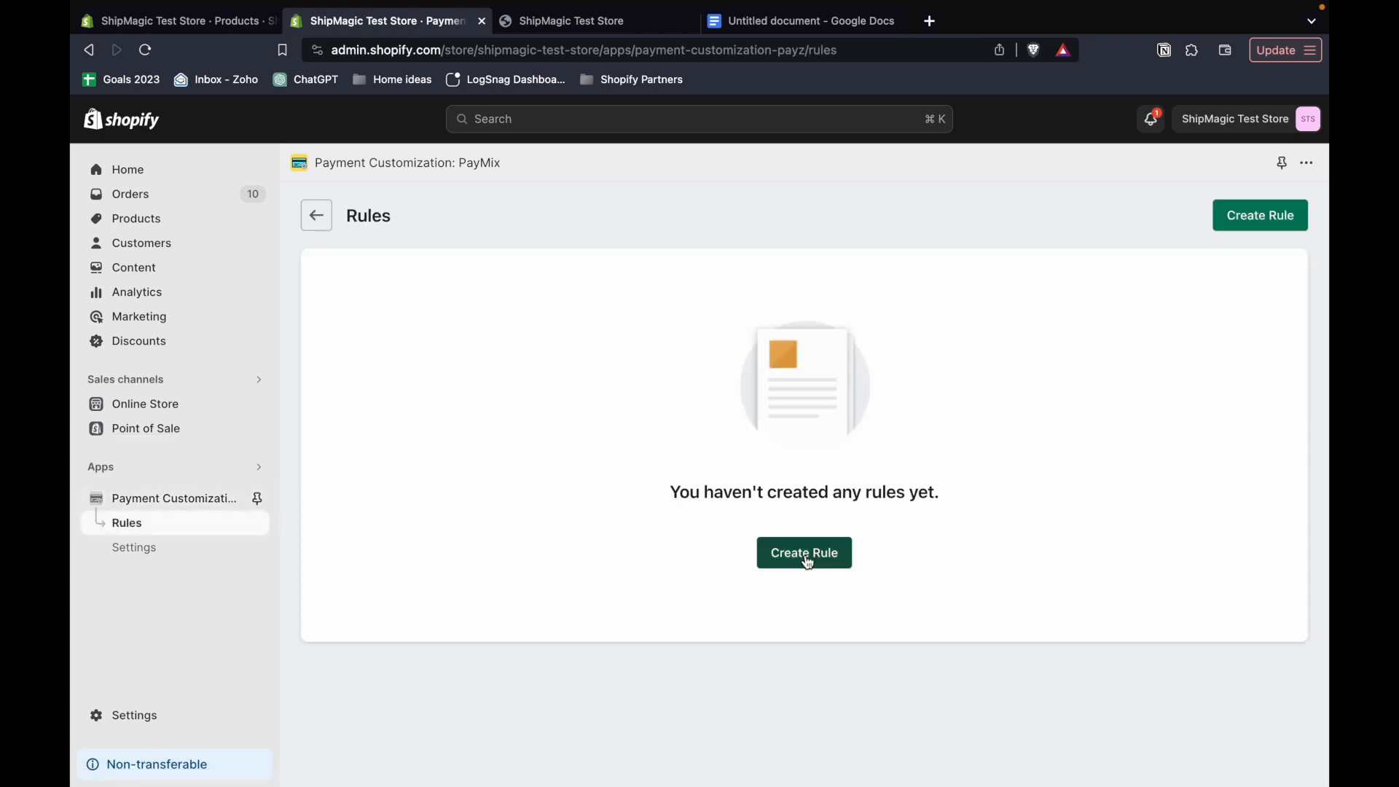
pyautogui.click(805, 554)
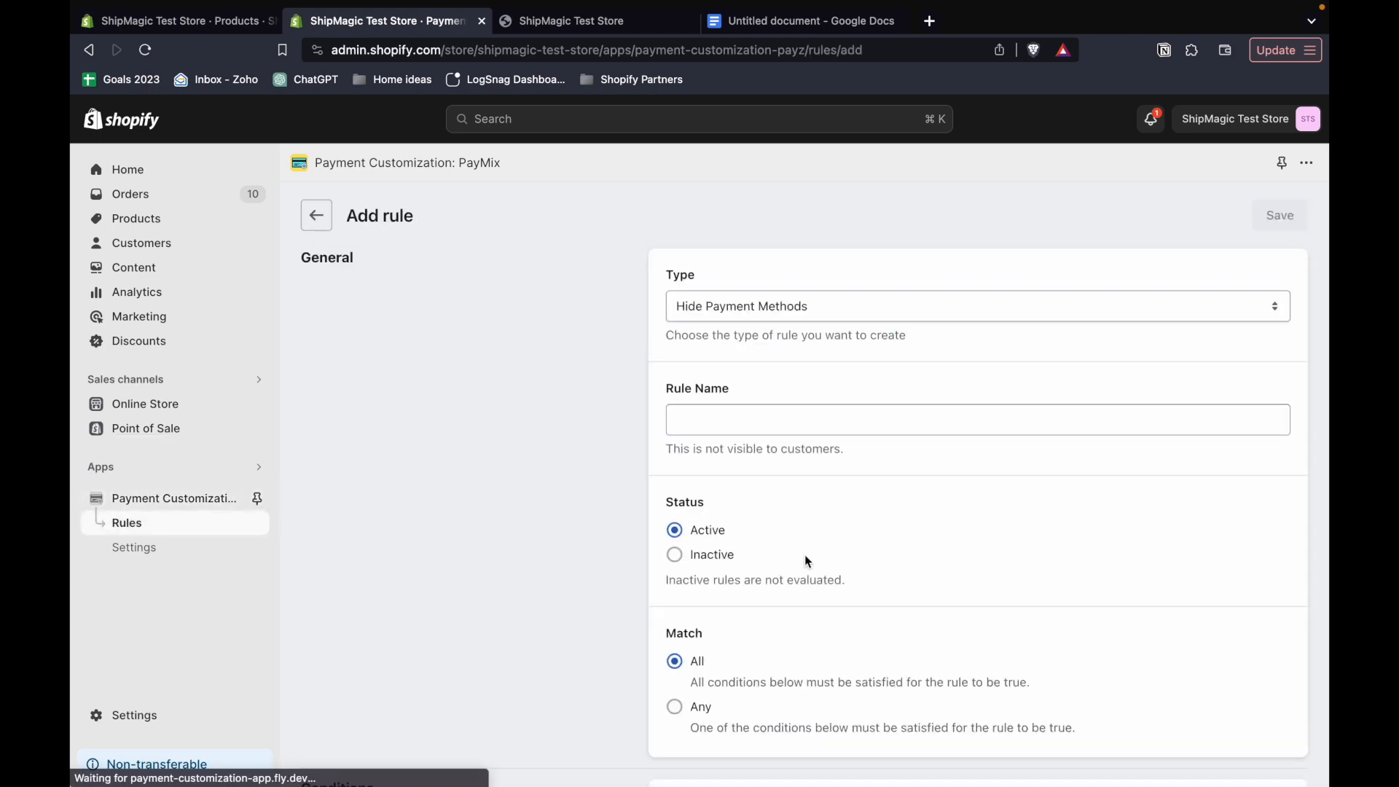
pyautogui.click(764, 317)
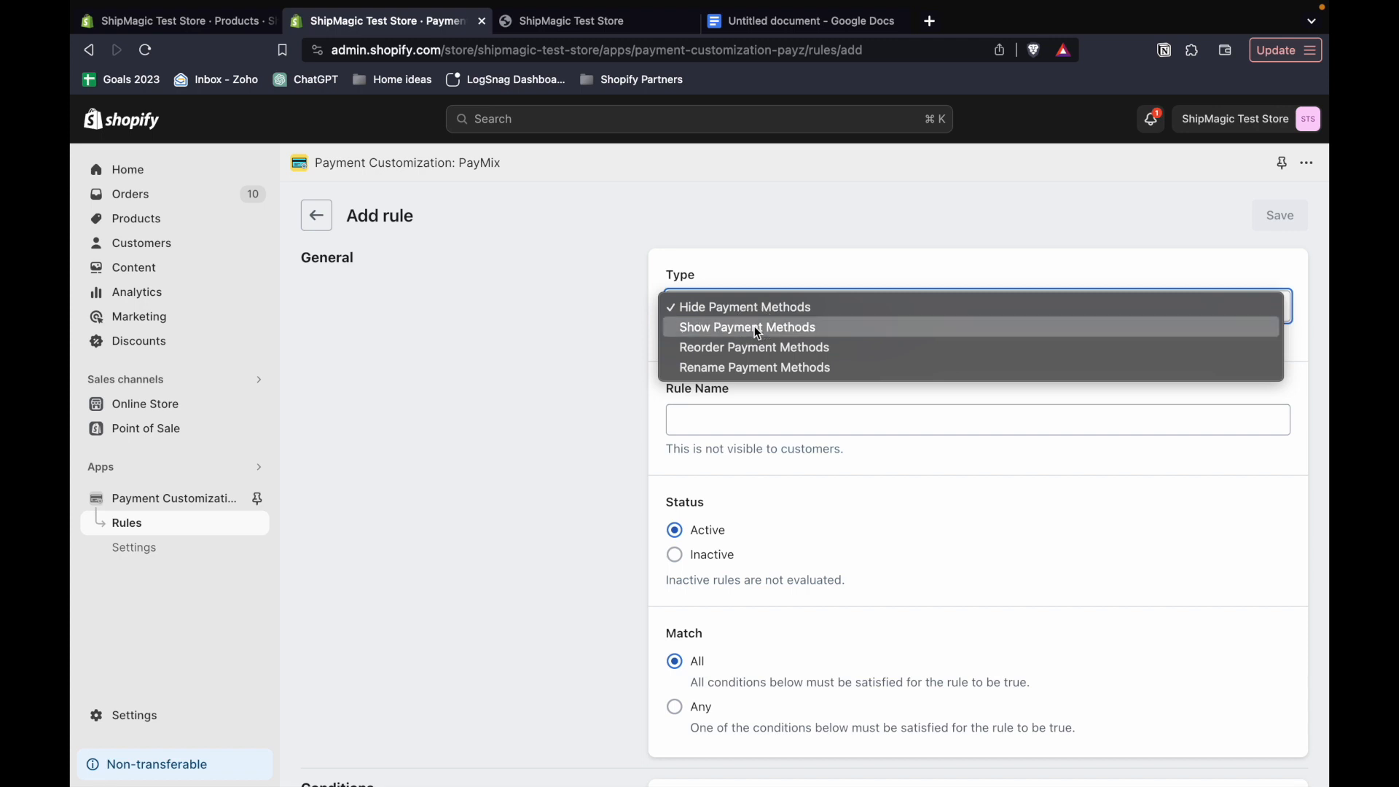
pyautogui.click(754, 326)
# - Name the rule "COD show rule"
pyautogui.click(734, 418)
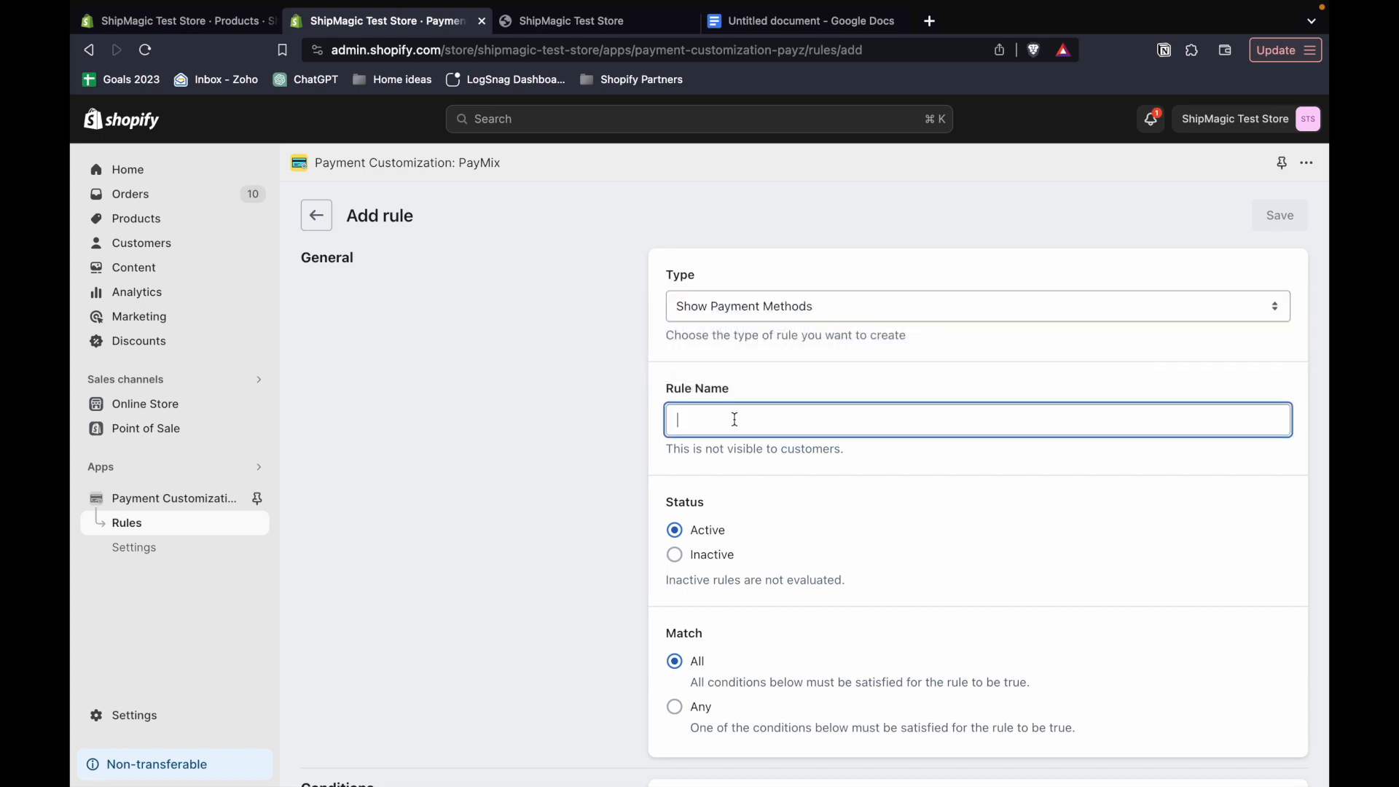
pyautogui.write('COD rule name')
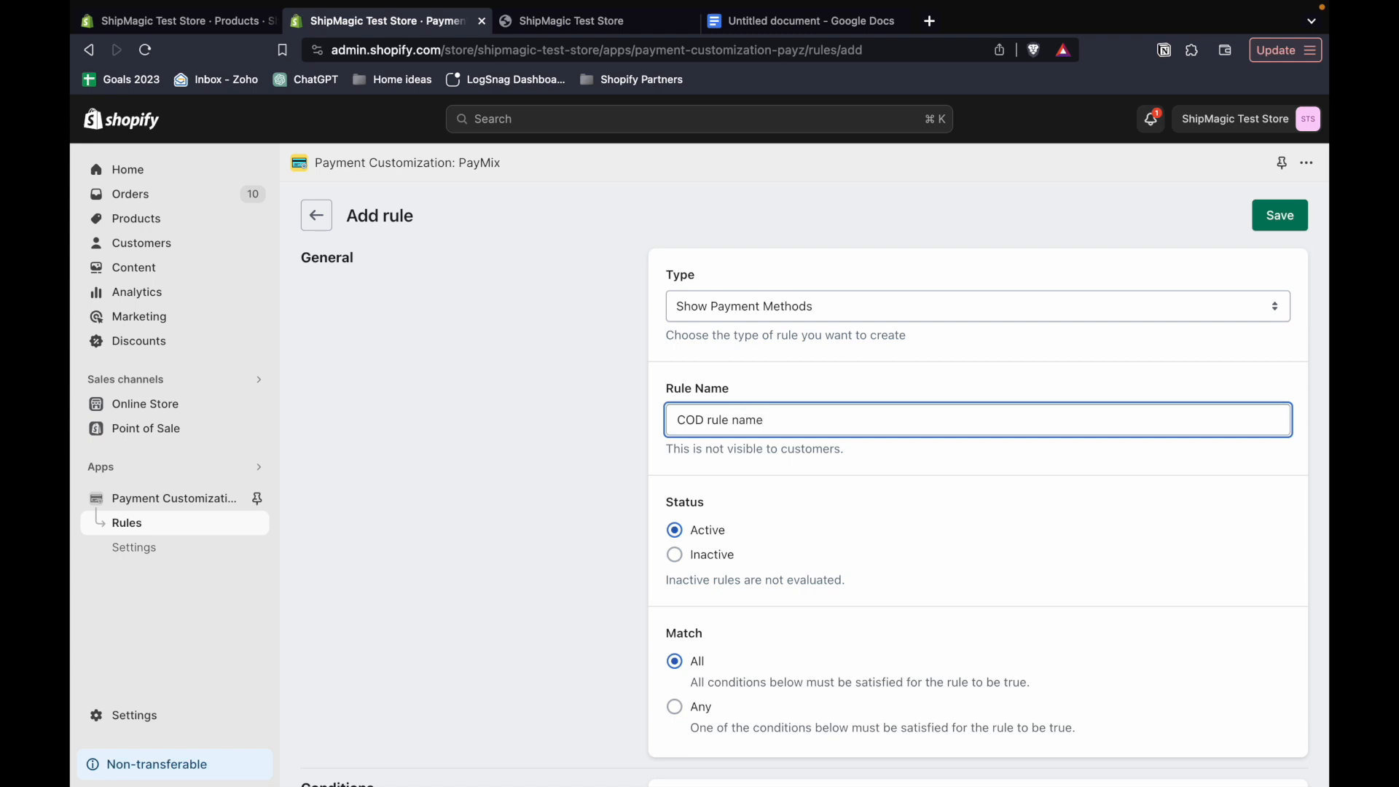
pyautogui.tripleClick(764, 447)
pyautogui.click(713, 421)
pyautogui.write('show')
pyautogui.press('BackSpace')
# - Examine the rule's Match options and the explanation of how All evaluates the conditions
pyautogui.scroll(-3, 784, 434)
pyautogui.click(840, 510)
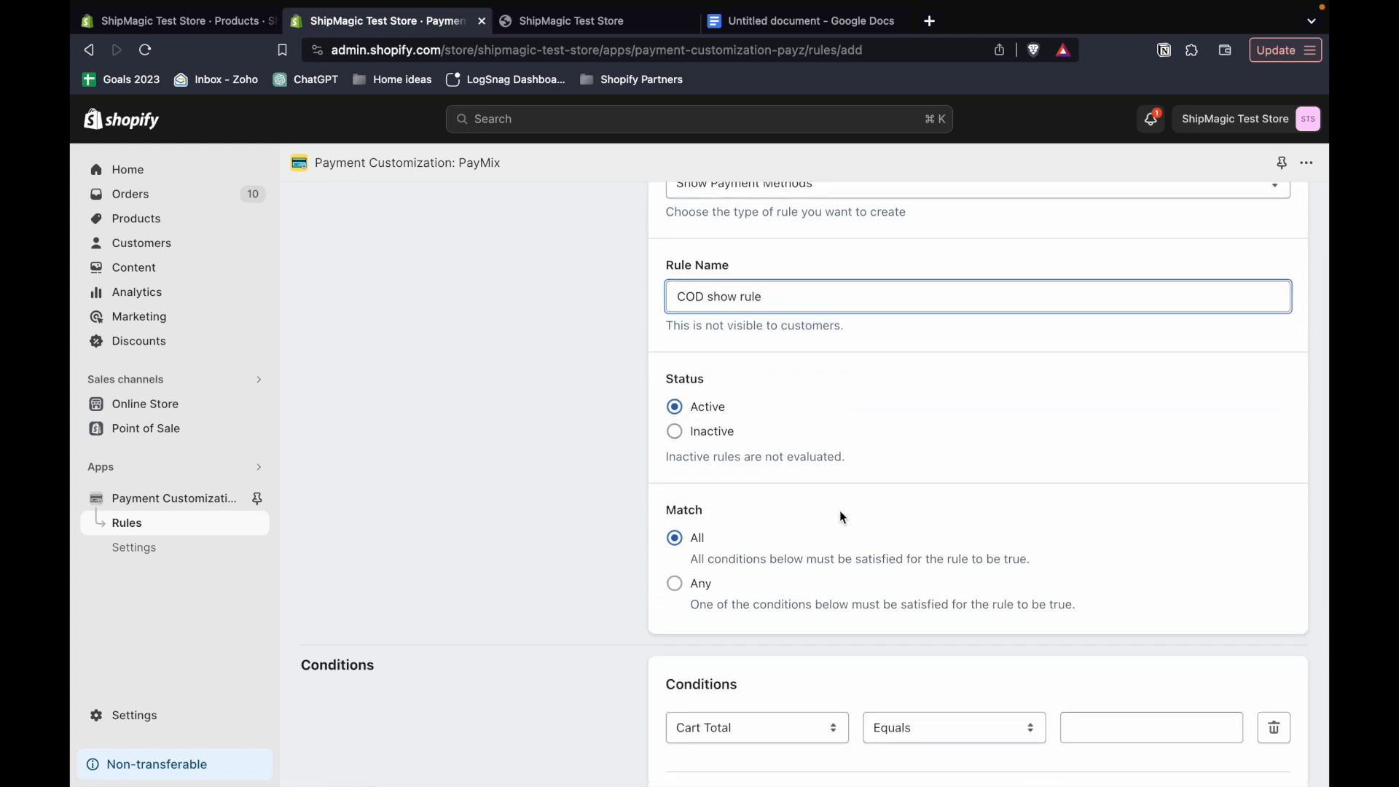
pyautogui.scroll(-2, 807, 539)
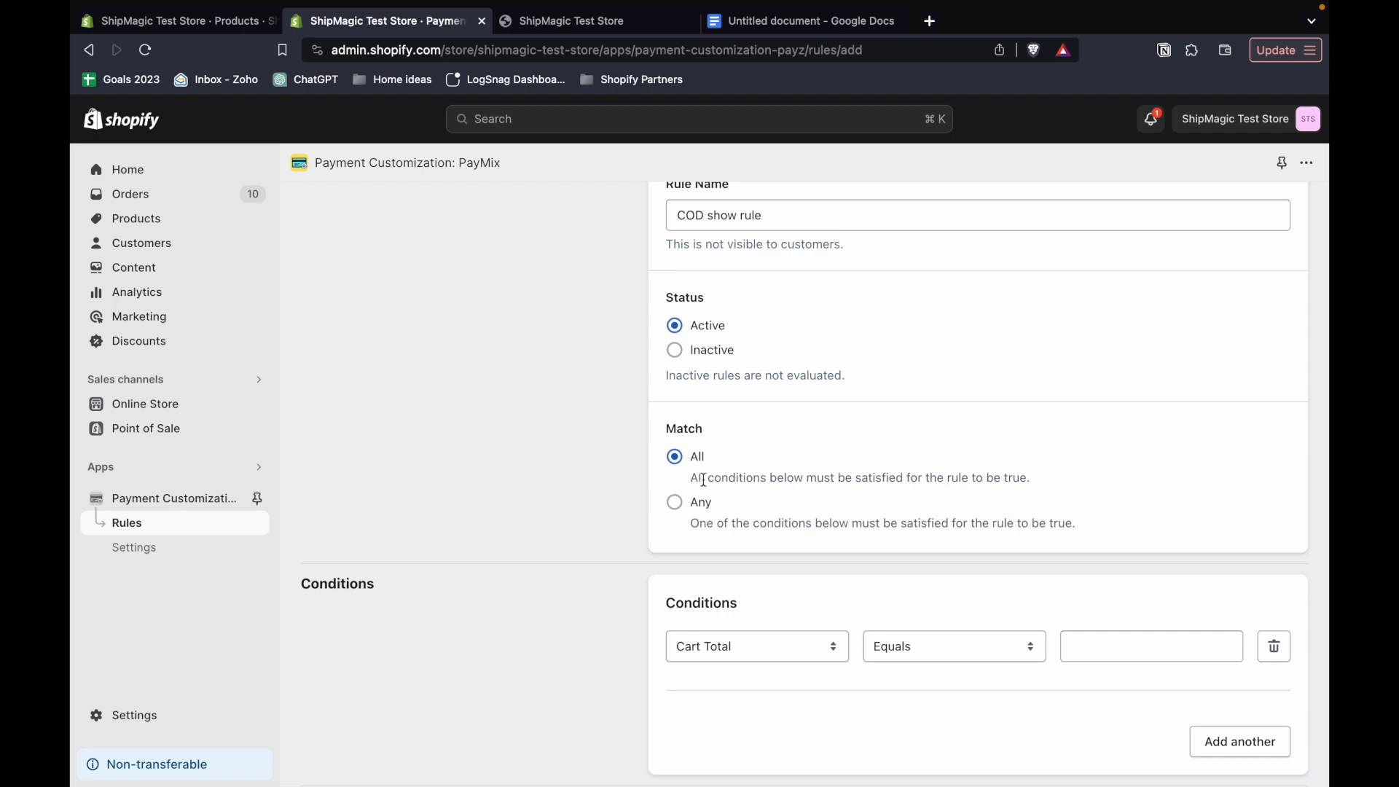
pyautogui.moveTo(692, 485); pyautogui.dragTo(1028, 470)
pyautogui.click(864, 472)
pyautogui.scroll(-1, 809, 569)
pyautogui.scroll(-2, 808, 569)
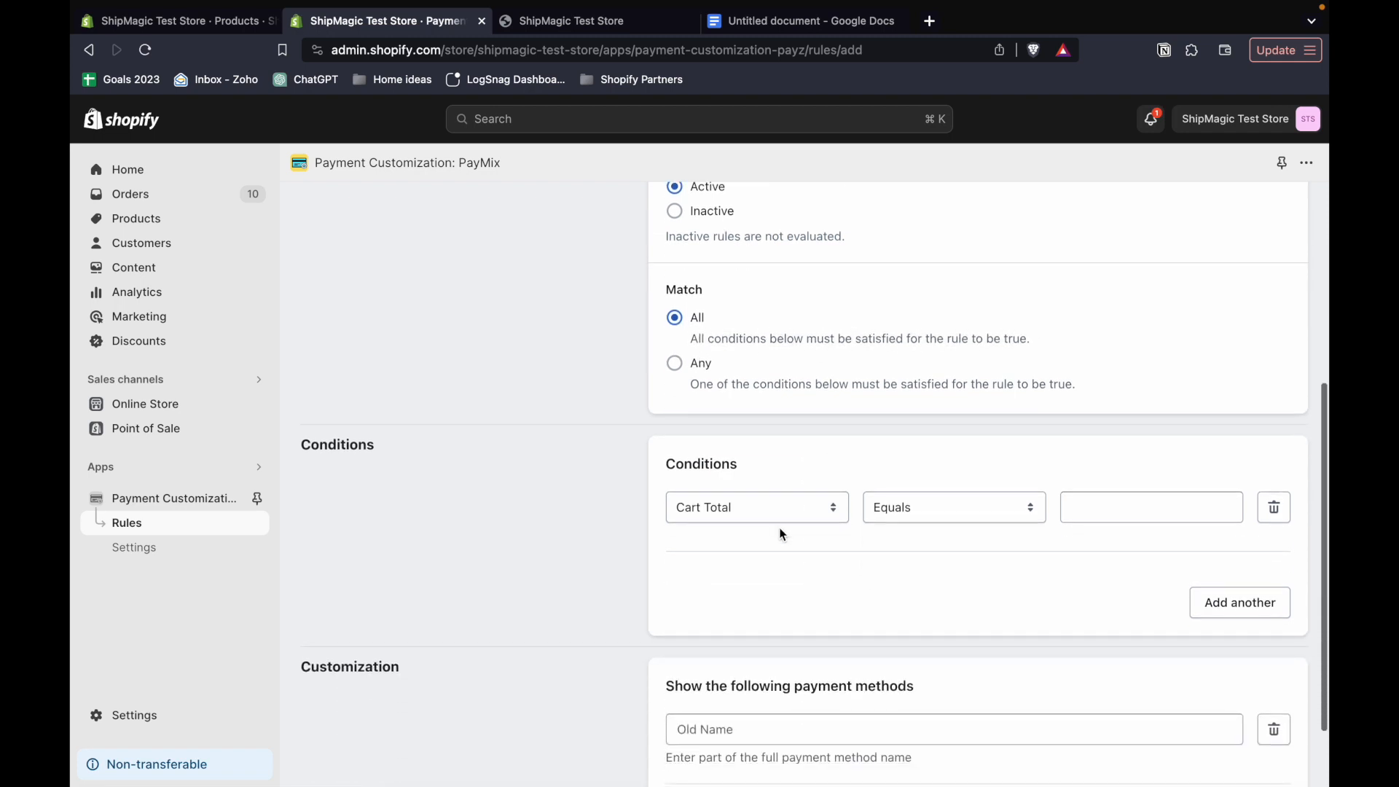
# - Define a condition that Product Tag equals "cod, pod", with all products in the cart required to meet it
pyautogui.click(741, 508)
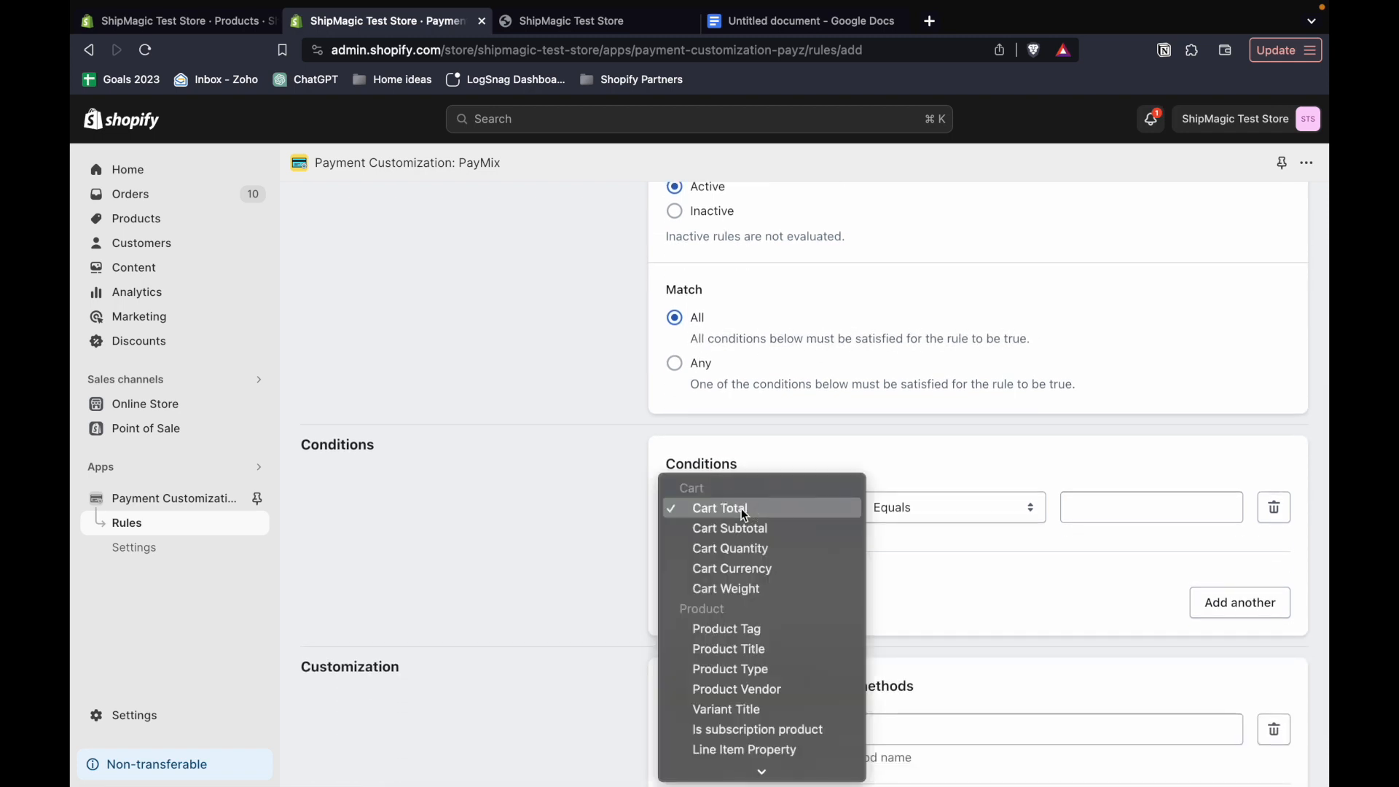
pyautogui.click(728, 628)
pyautogui.click(911, 507)
pyautogui.click(911, 508)
pyautogui.click(1117, 504)
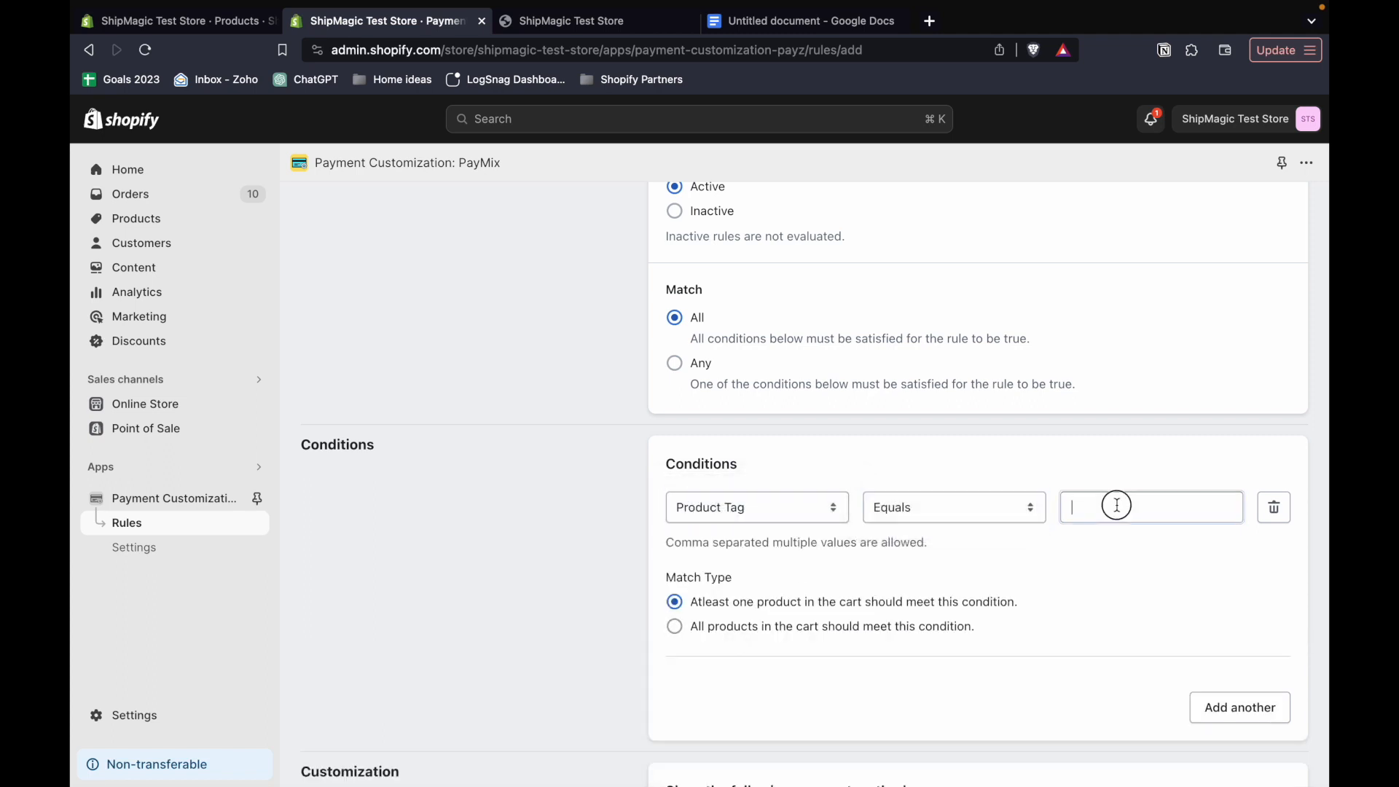
pyautogui.write('cod, pod')
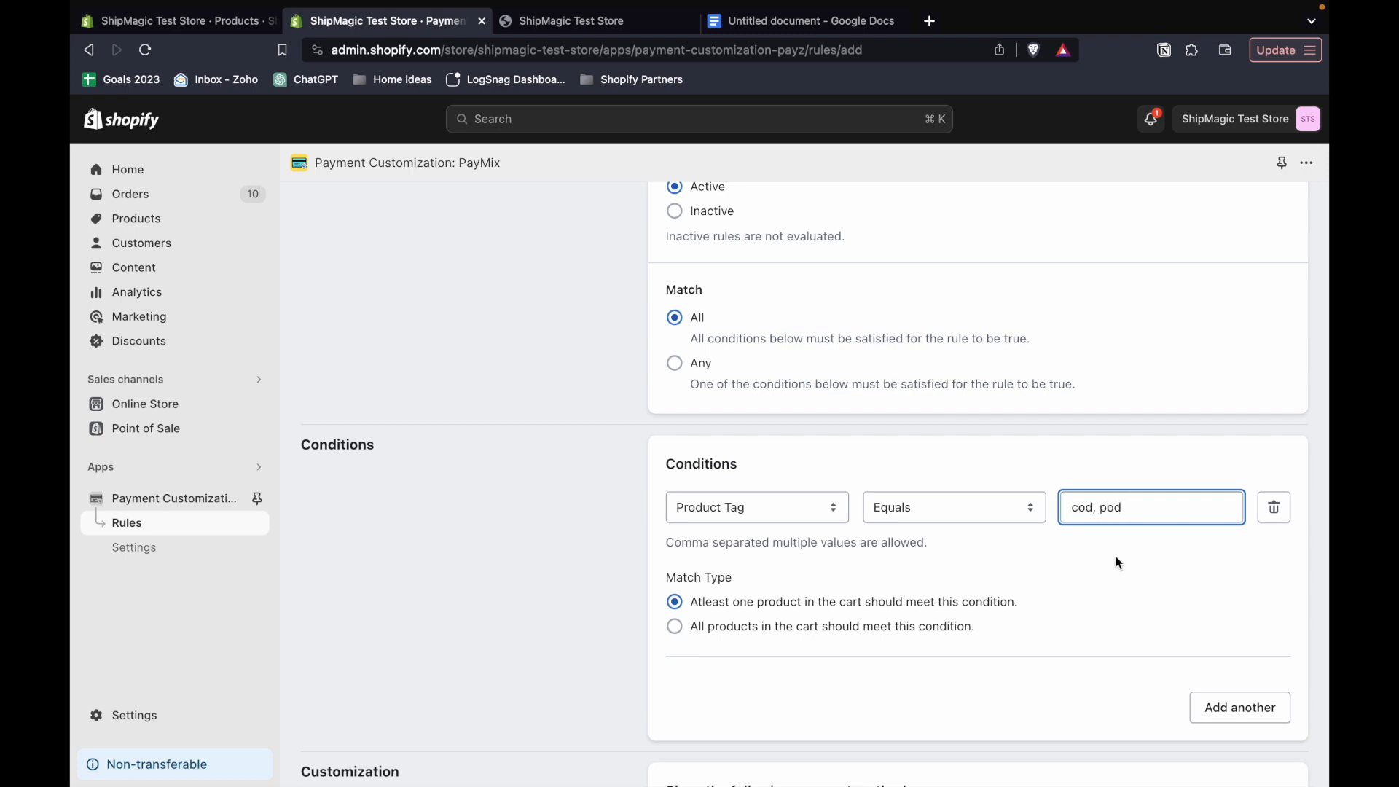
pyautogui.click(1117, 562)
pyautogui.tripleClick(1074, 510)
pyautogui.click(1108, 510)
pyautogui.scroll(-2, 896, 576)
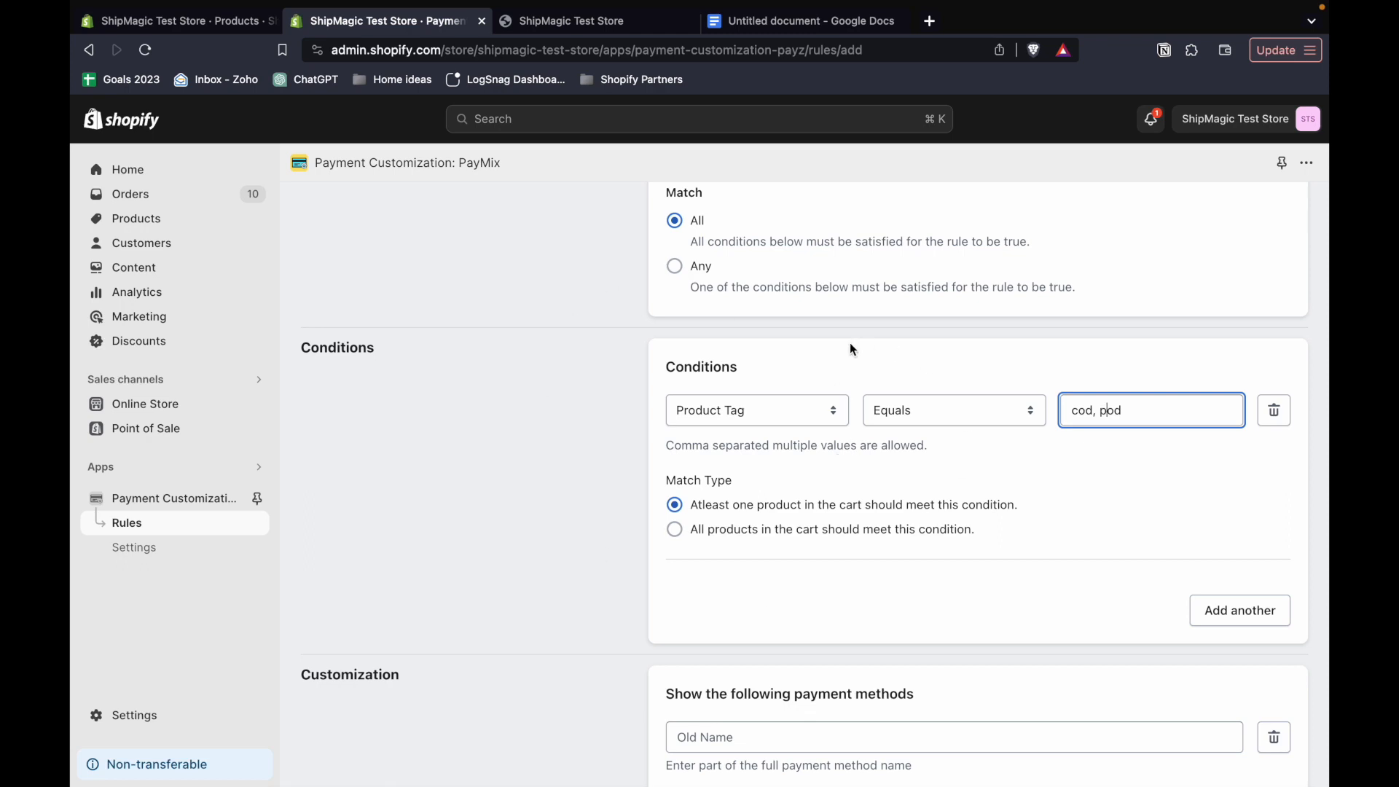
pyautogui.click(722, 538)
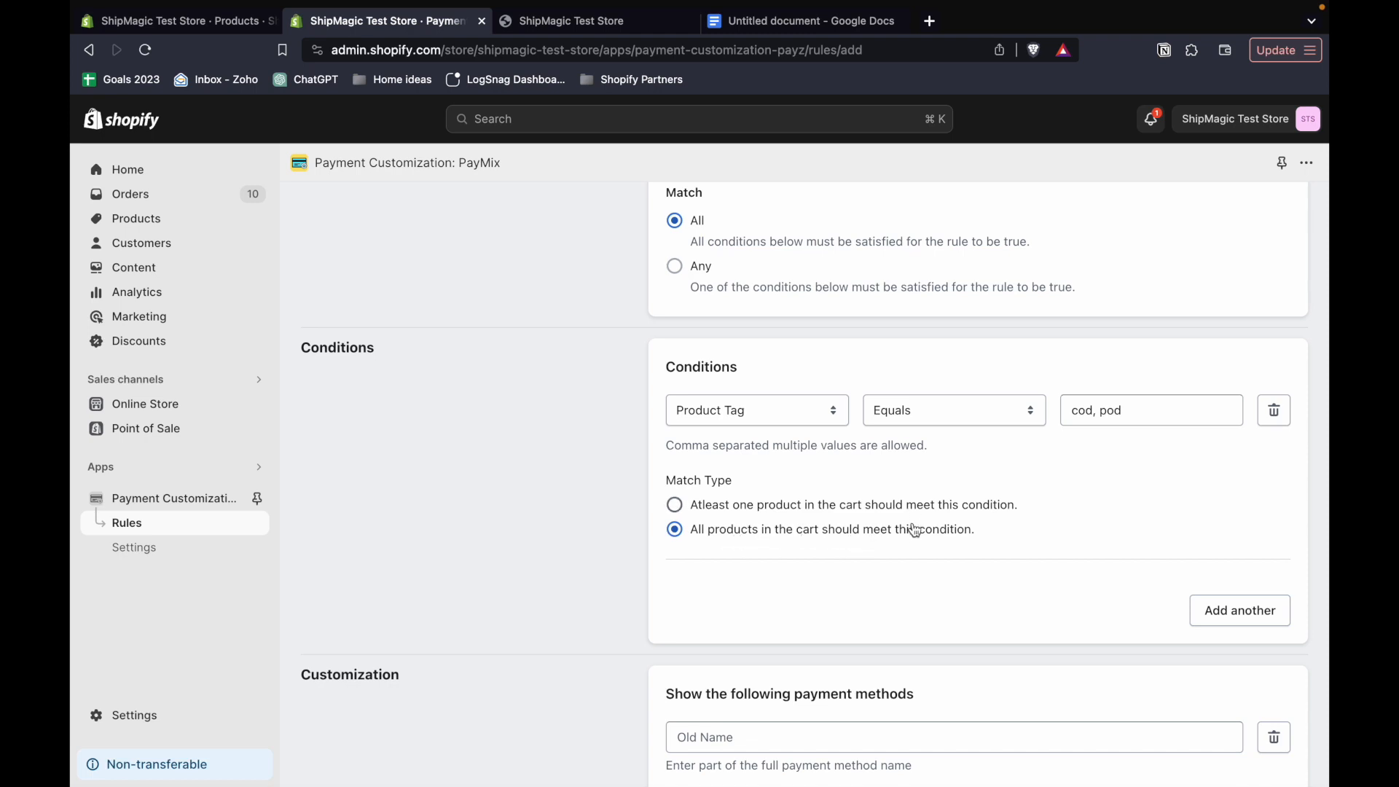
# - Examine the Customization section's guidance on entering the name of the payment method to show
pyautogui.scroll(-1, 916, 523)
pyautogui.scroll(-1, 889, 455)
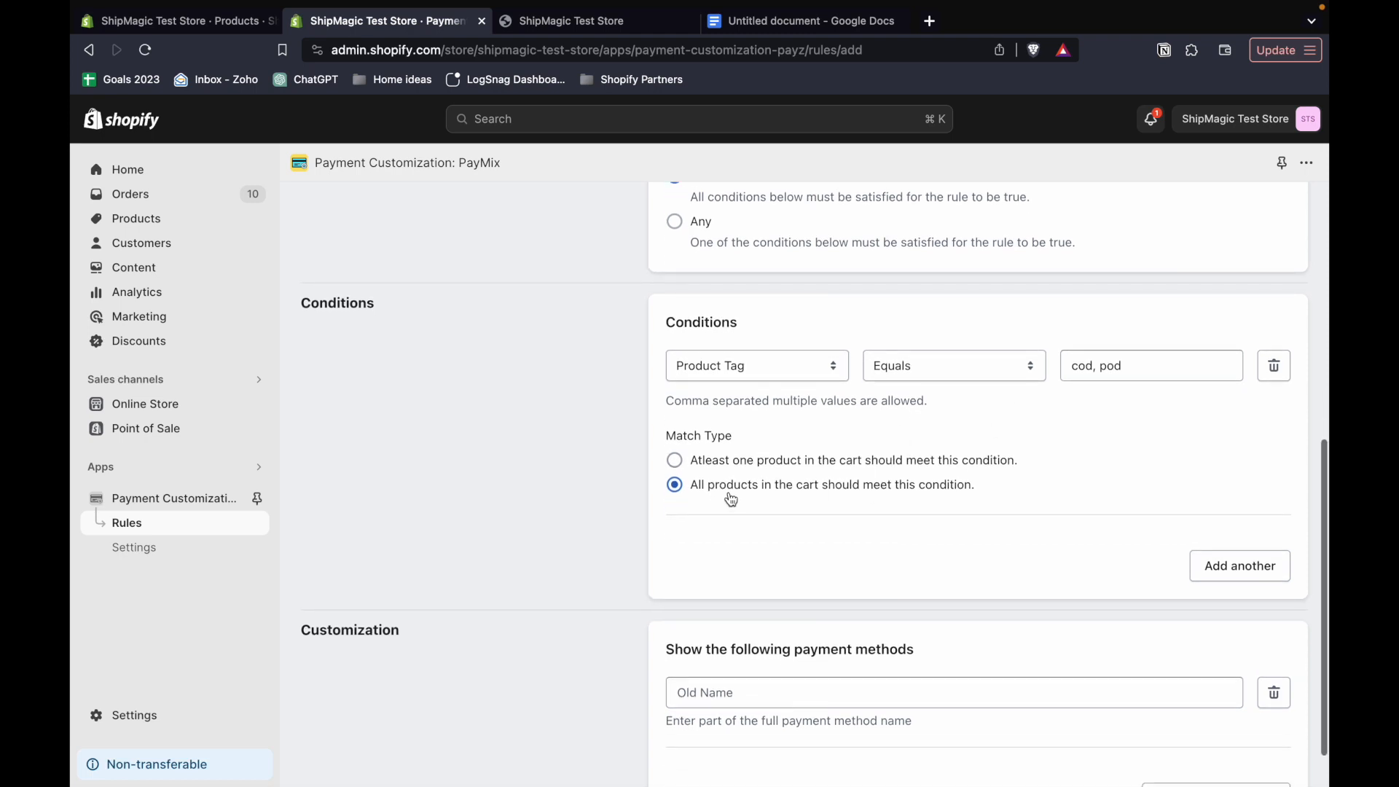
pyautogui.scroll(-2, 723, 494)
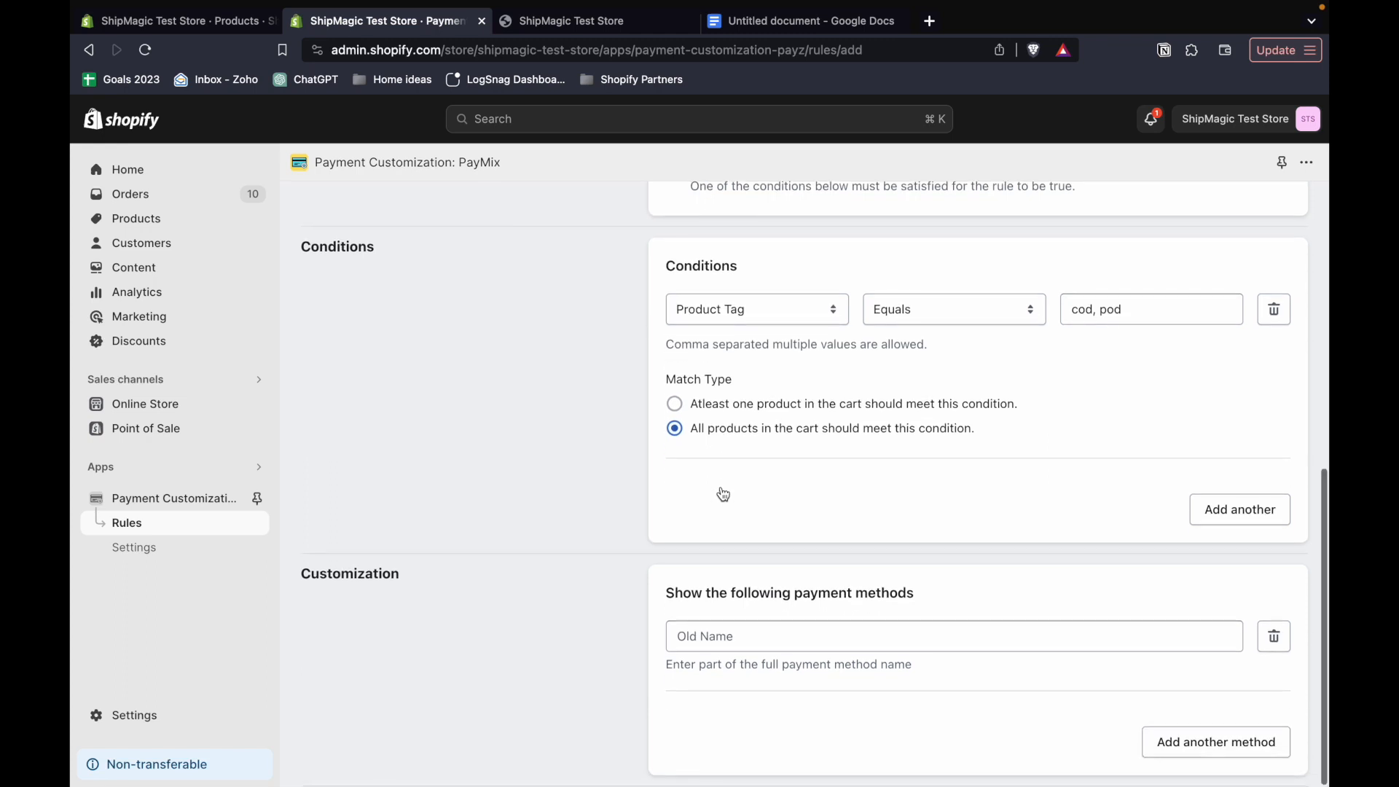
pyautogui.click(740, 638)
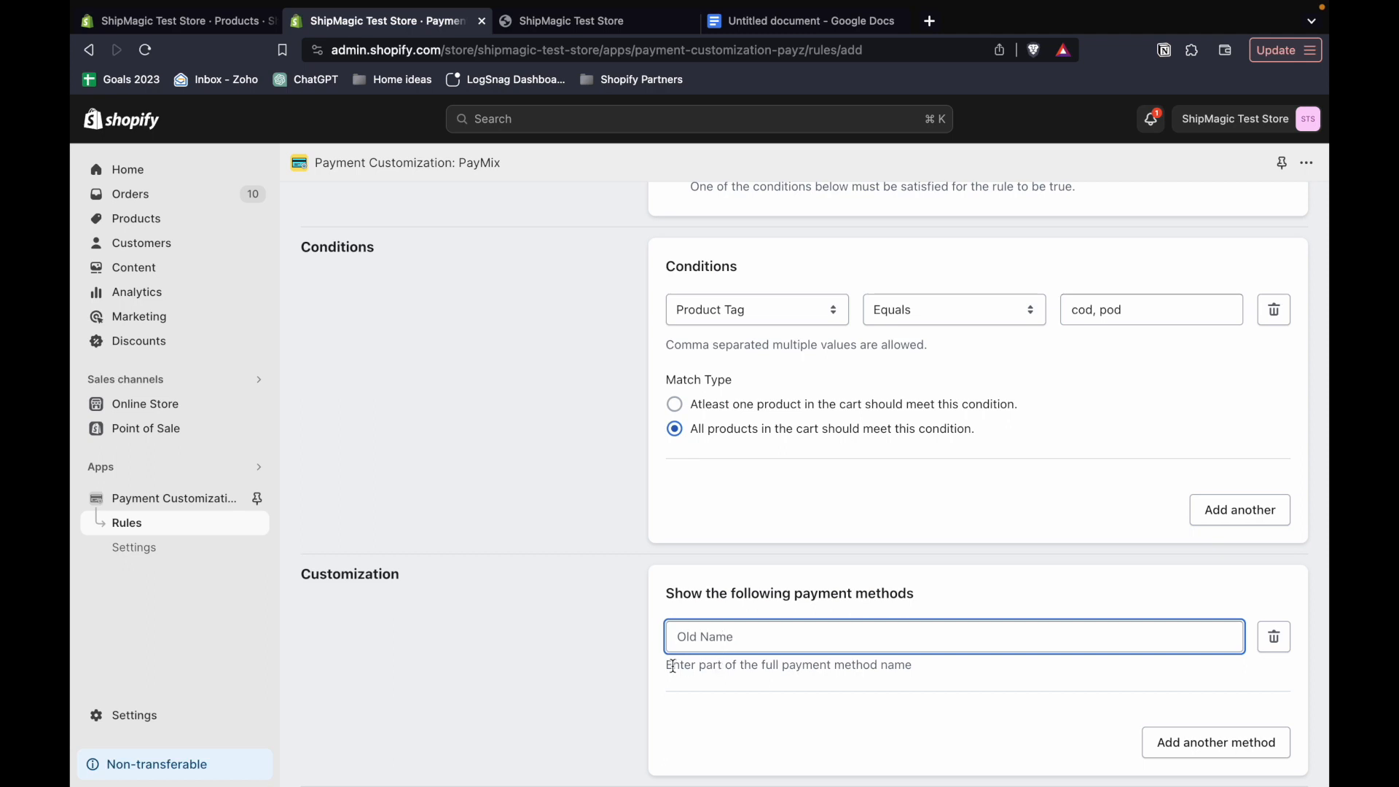
pyautogui.moveTo(666, 666); pyautogui.dragTo(917, 668)
pyautogui.click(917, 668)
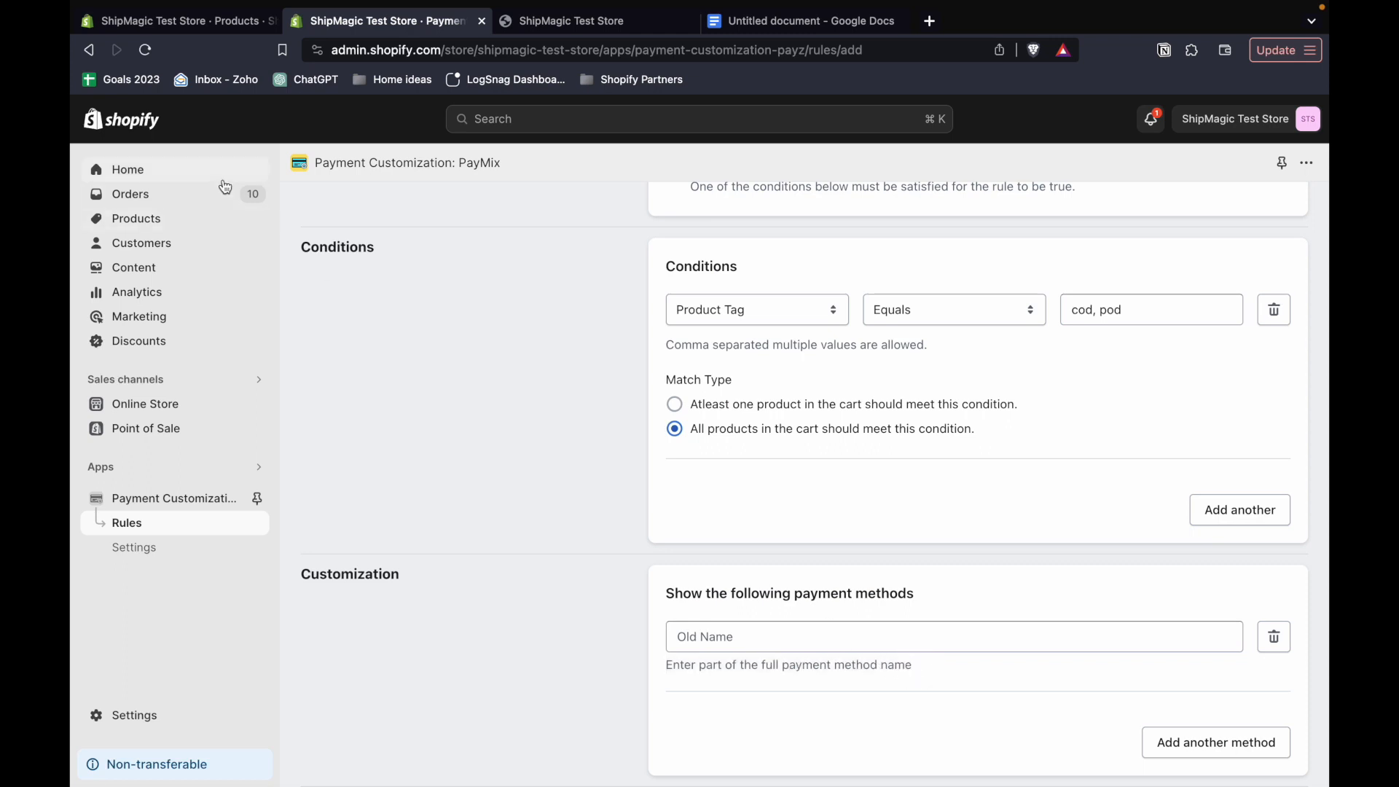
# - Look up the names of the manual payment methods in the store's Payments settings
pyautogui.click(194, 21)
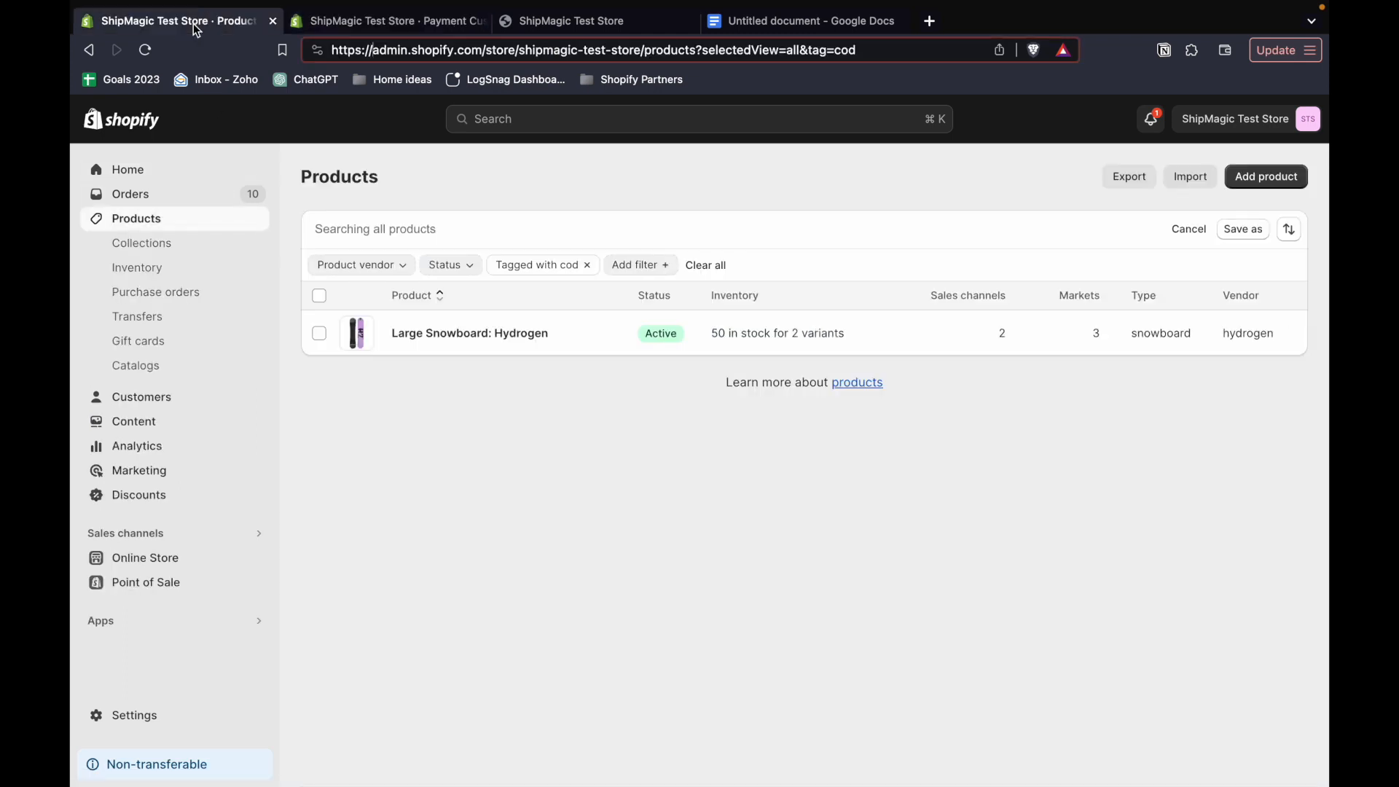
pyautogui.rightClick(134, 716)
pyautogui.click(124, 715)
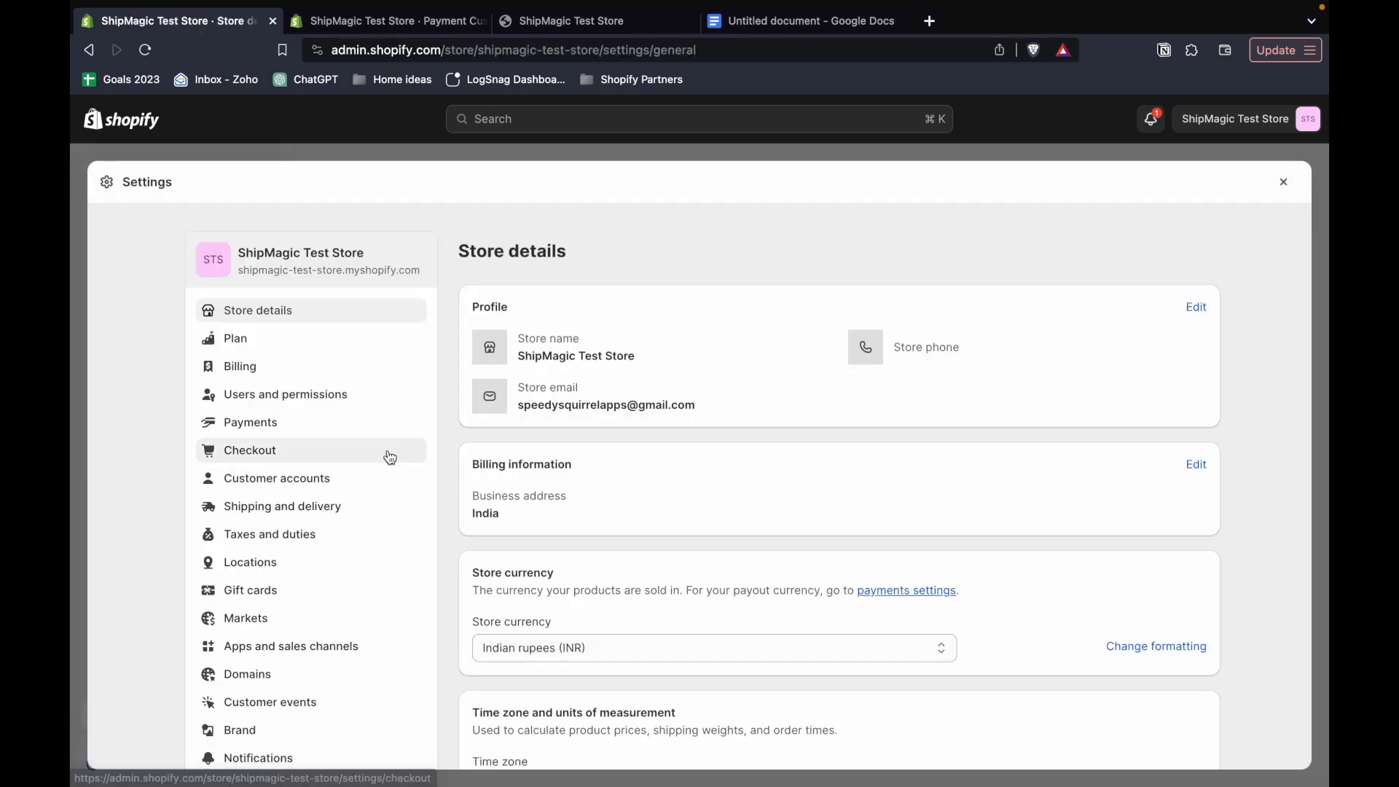
pyautogui.scroll(-1, 357, 449)
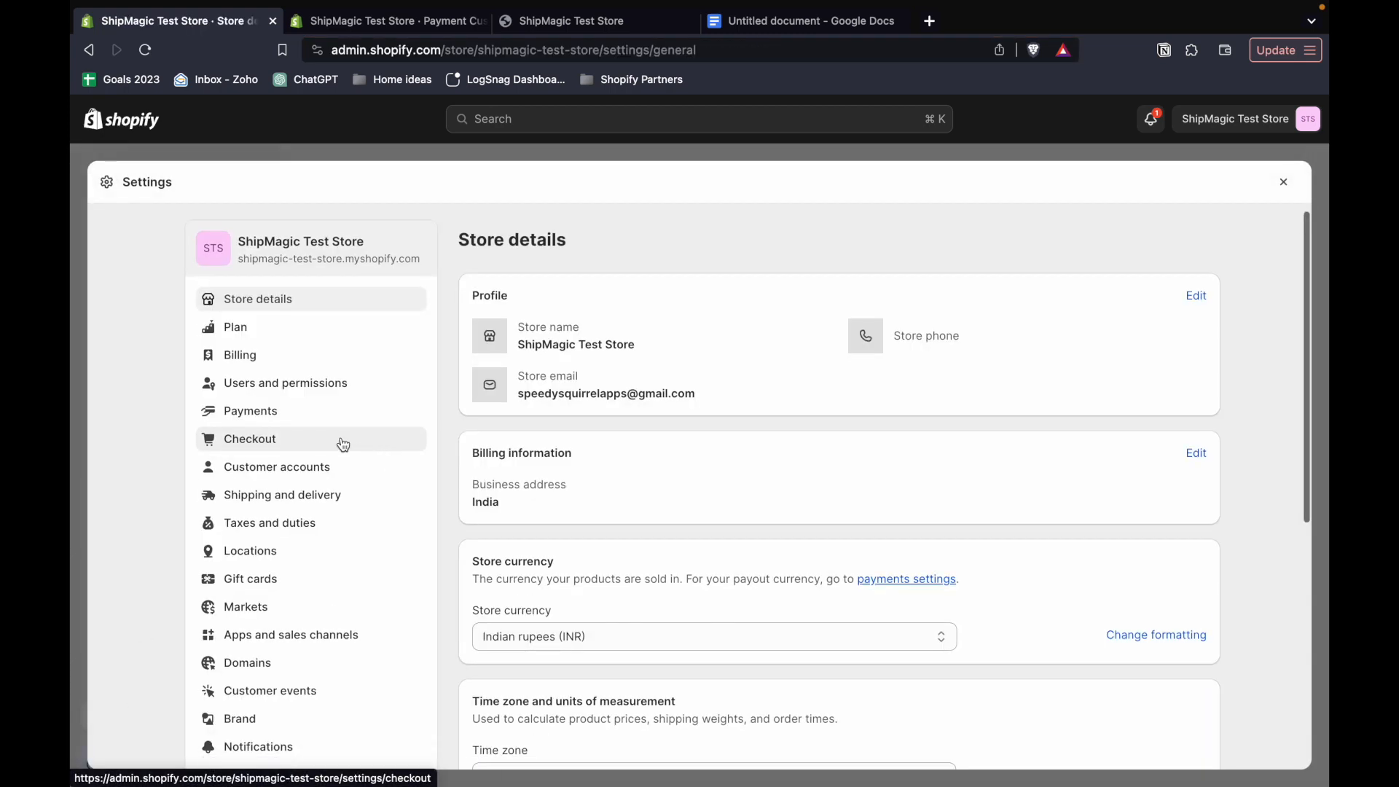
pyautogui.click(247, 414)
pyautogui.scroll(-3, 623, 476)
pyautogui.scroll(-5, 625, 483)
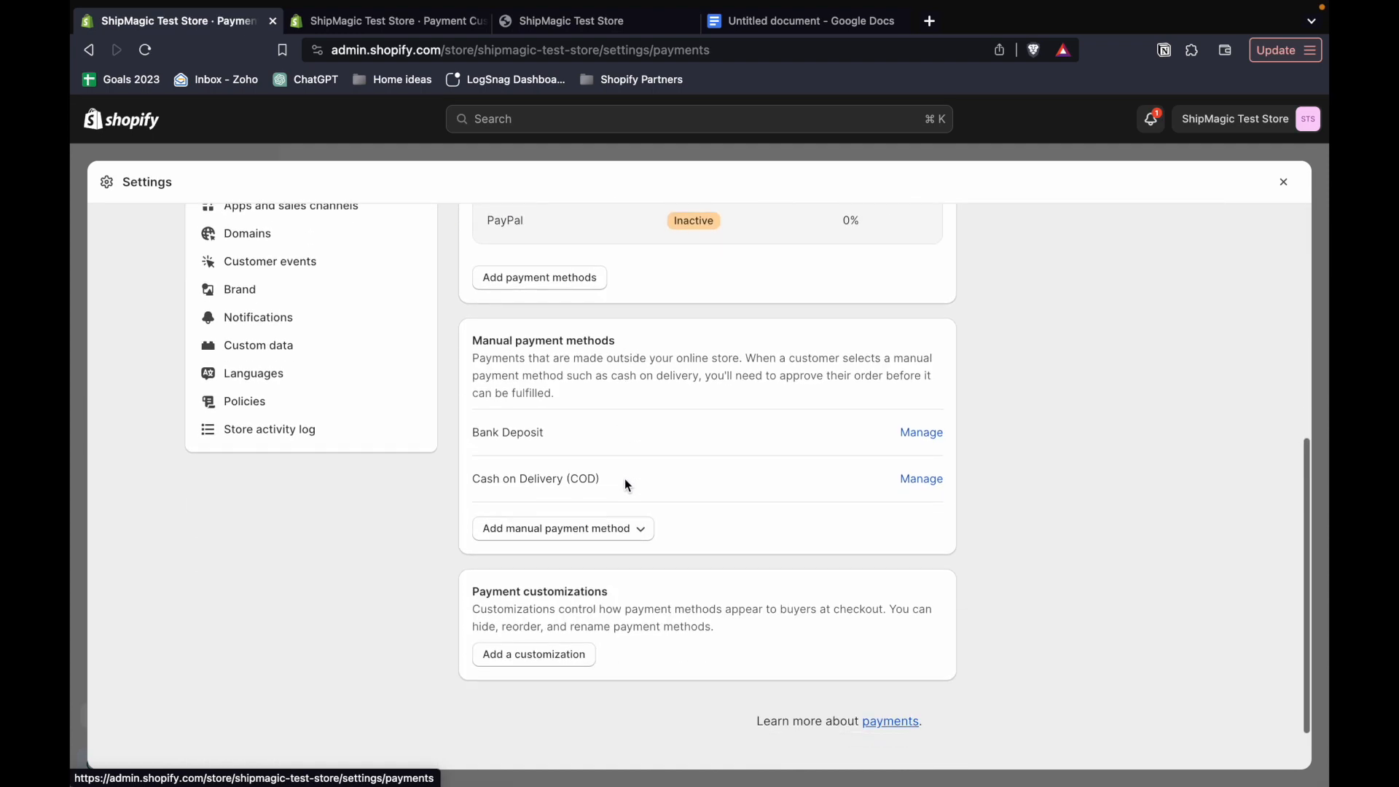
pyautogui.tripleClick(513, 432)
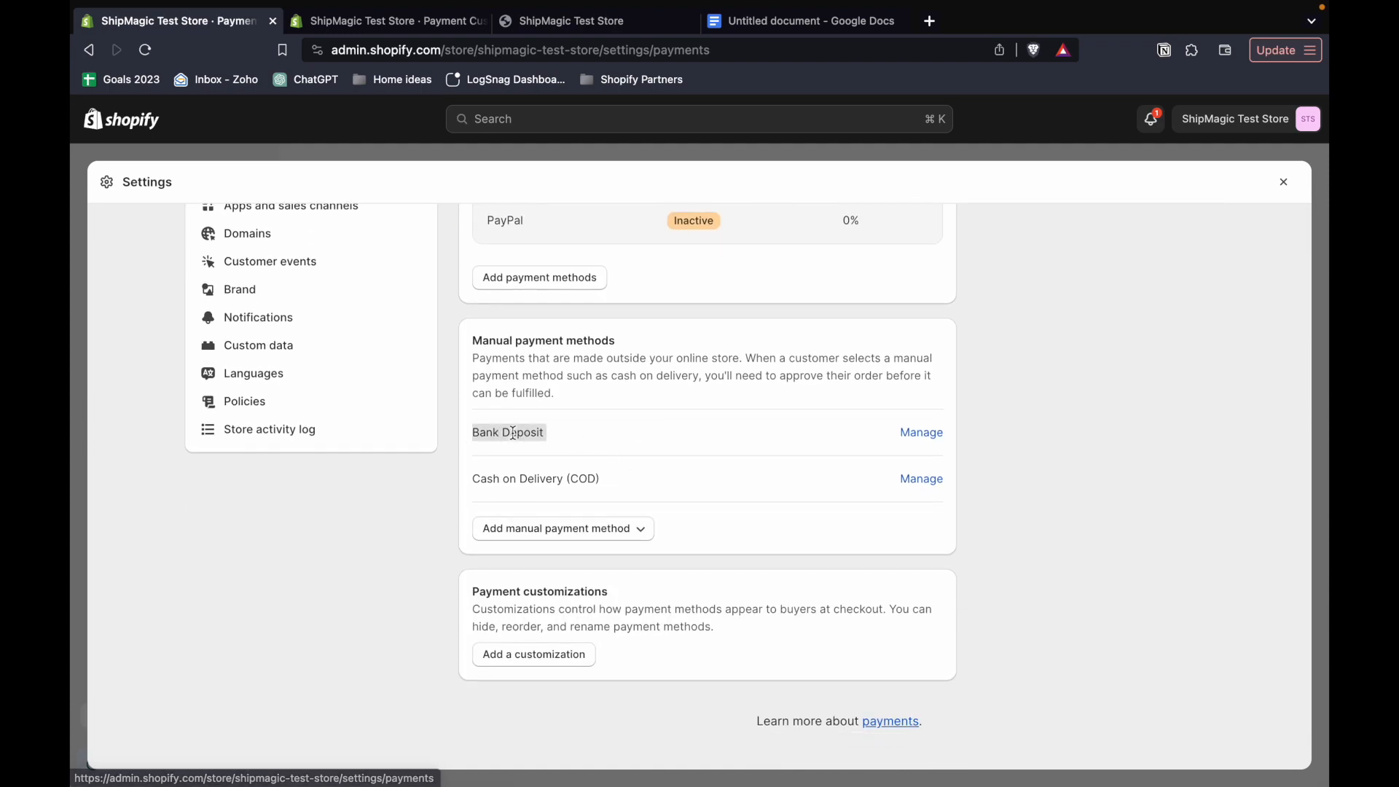
pyautogui.tripleClick(524, 479)
pyautogui.click(587, 459)
pyautogui.moveTo(477, 478); pyautogui.dragTo(597, 479)
pyautogui.click(522, 484)
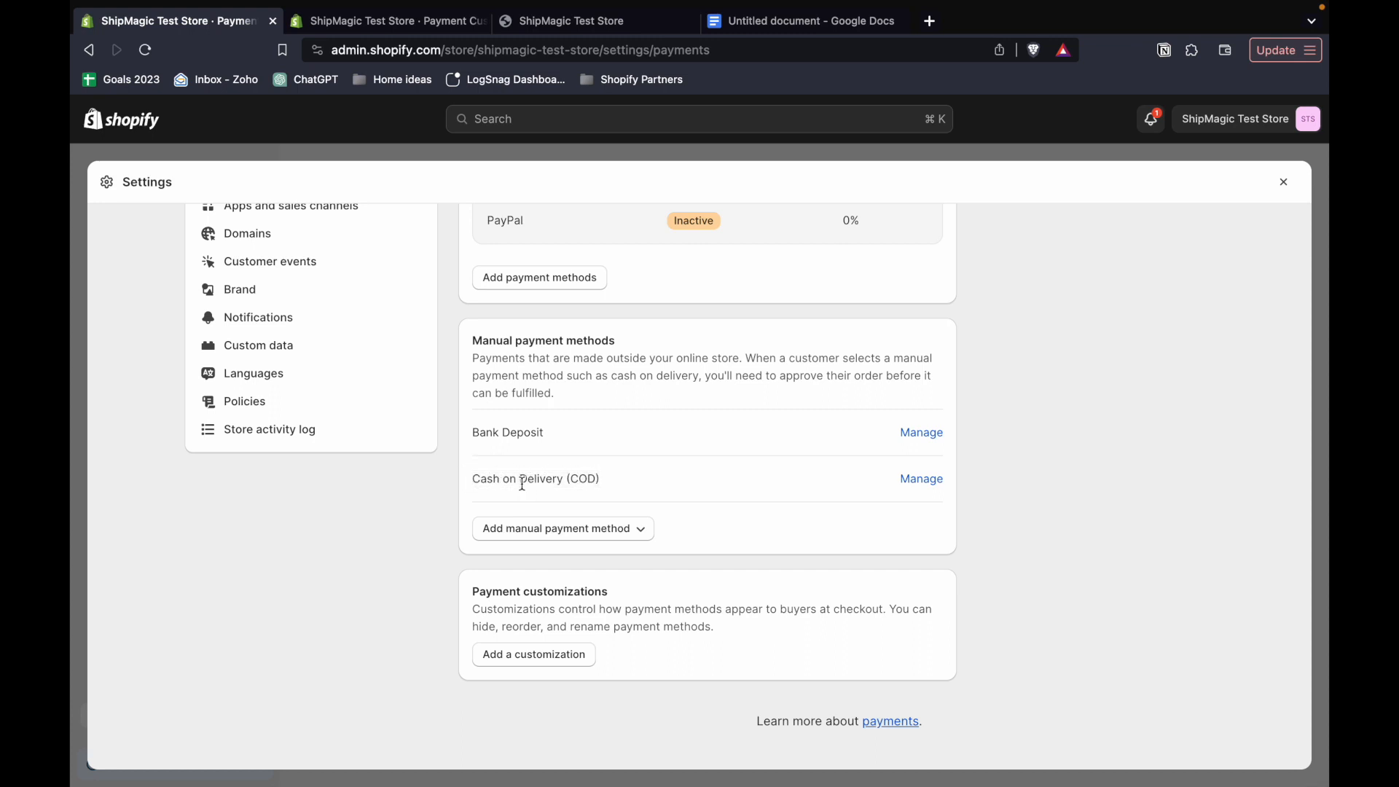
# - Copy "Cash" from the Cash on Delivery name into the rule as the payment method to show, and save the rule
pyautogui.doubleClick(487, 480)
pyautogui.press('super+c')
pyautogui.click(427, 23)
pyautogui.click(706, 638)
pyautogui.press('super+v')
pyautogui.click(723, 700)
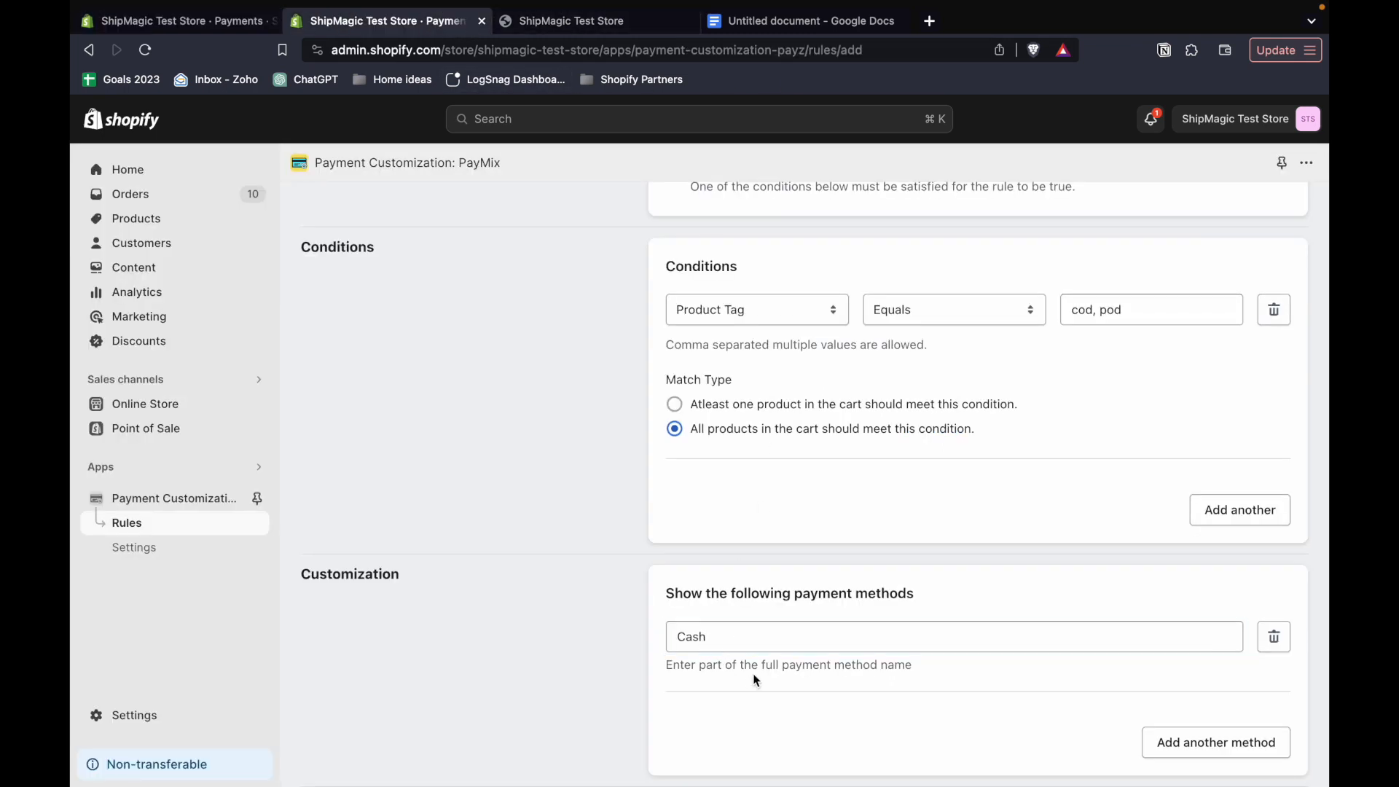
pyautogui.scroll(10, 783, 674)
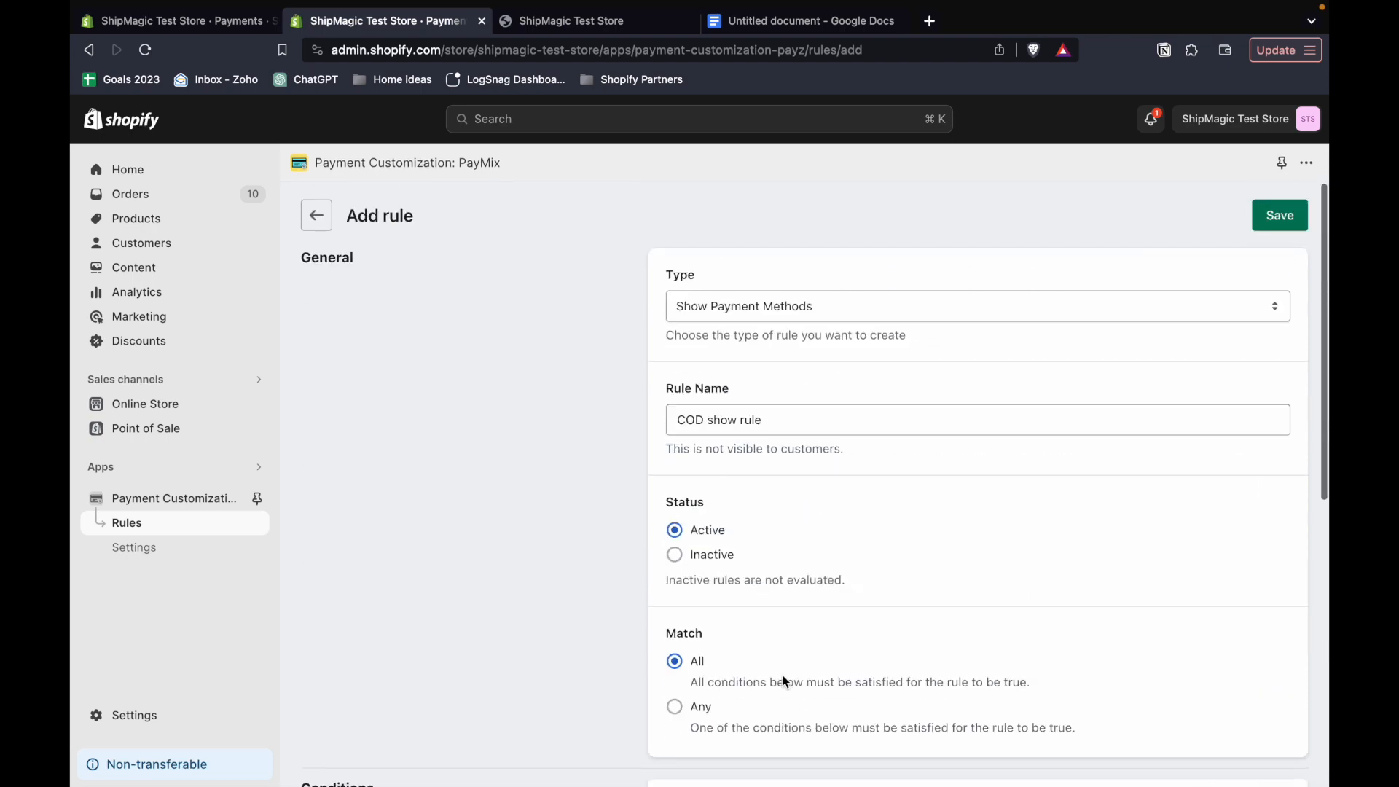
pyautogui.click(1263, 229)
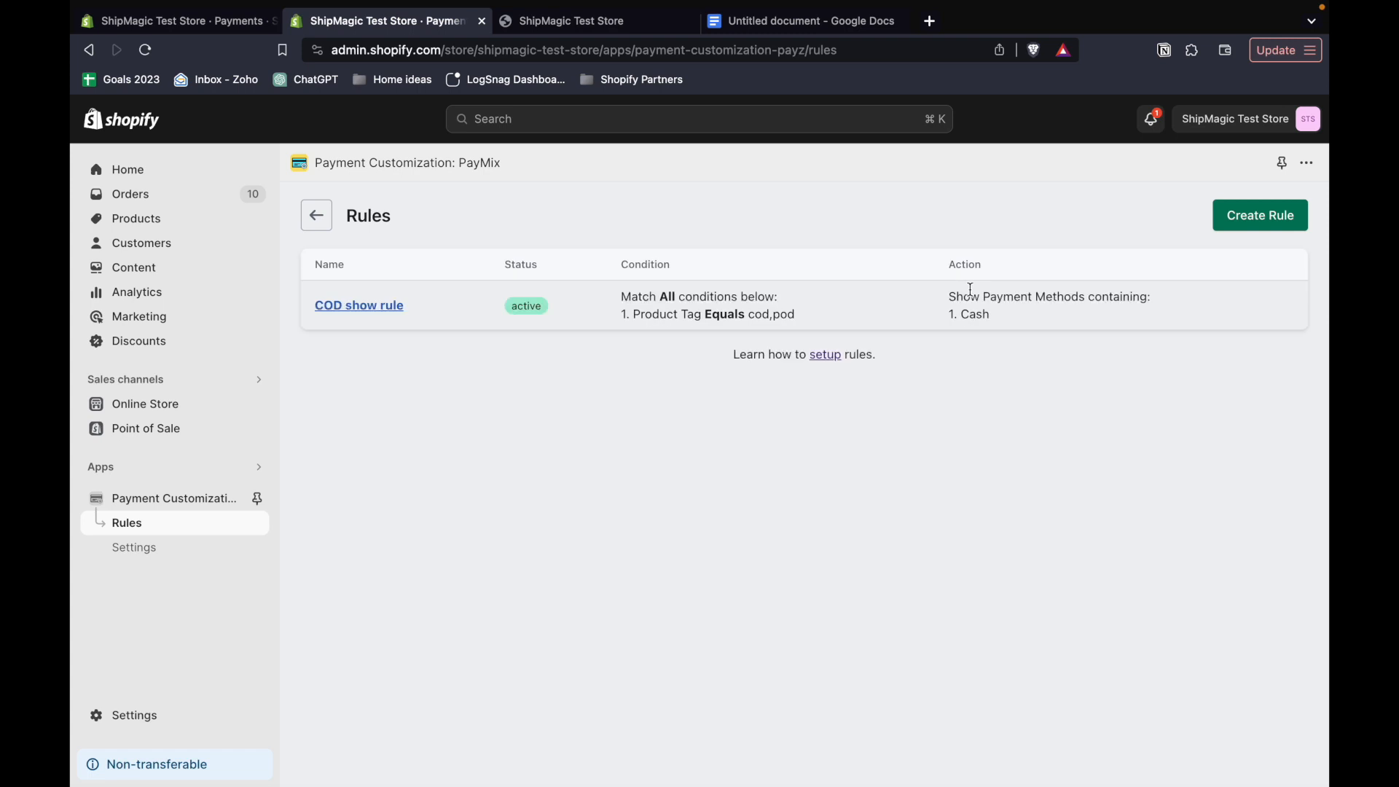
# - Open the PayMix settings and read how rules are enabled or tested at checkout
pyautogui.click(147, 556)
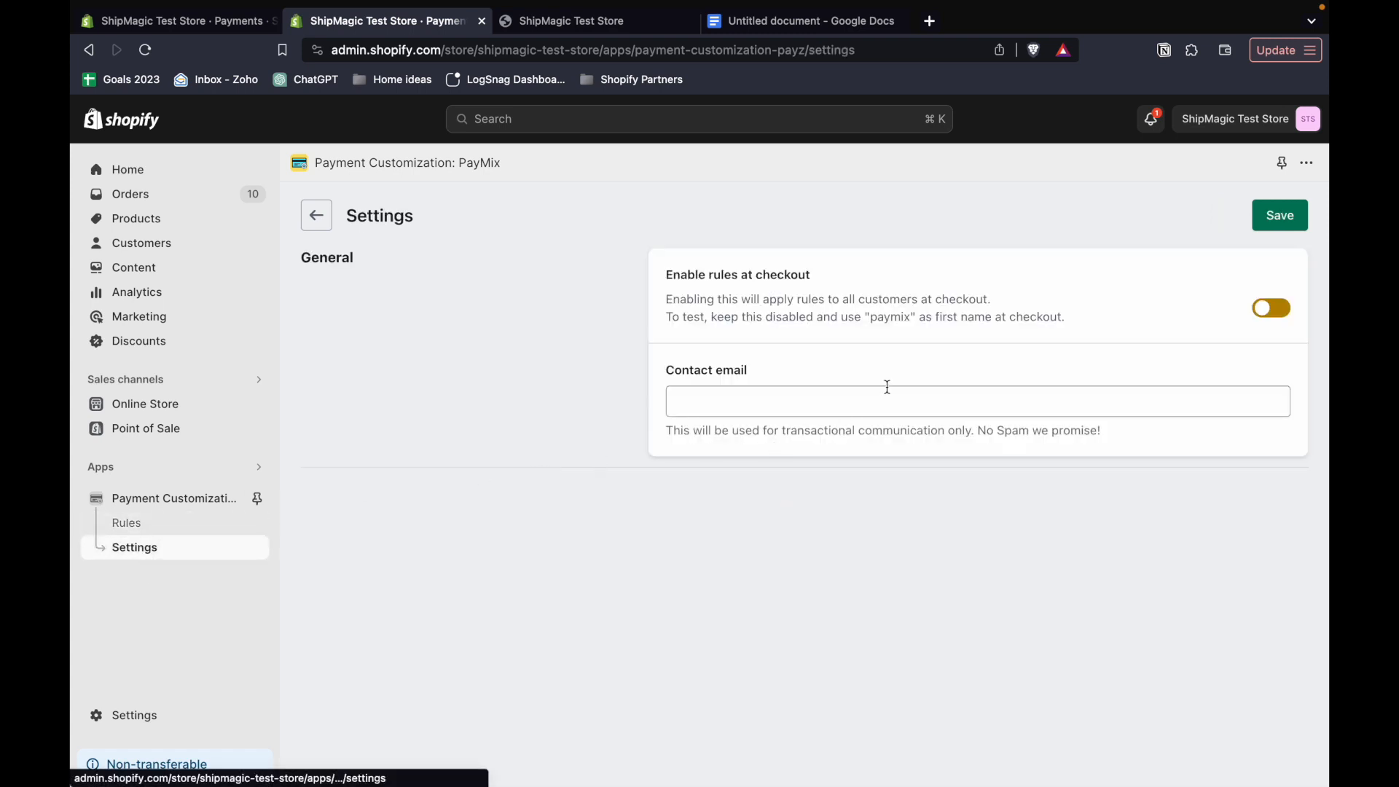
pyautogui.tripleClick(712, 277)
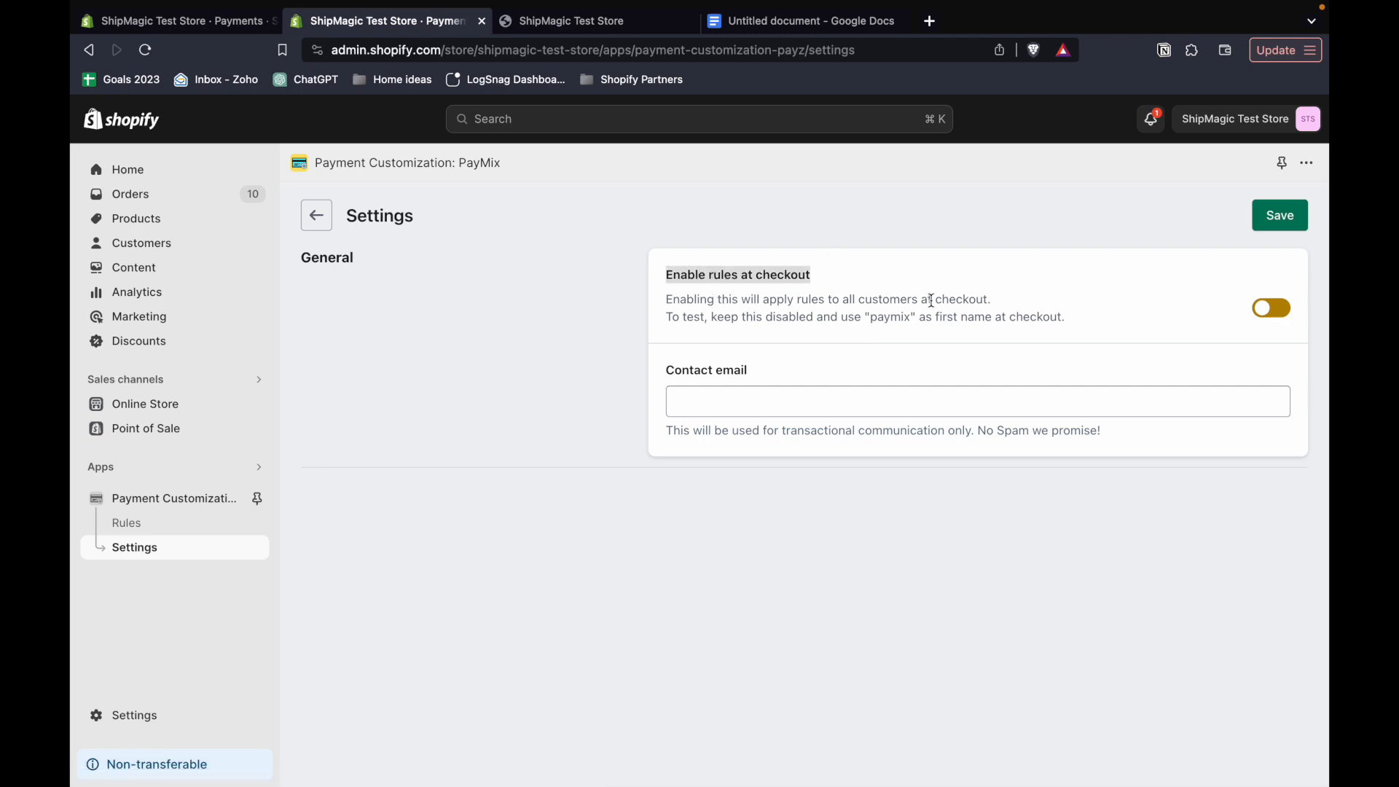
pyautogui.moveTo(668, 317); pyautogui.dragTo(1062, 318)
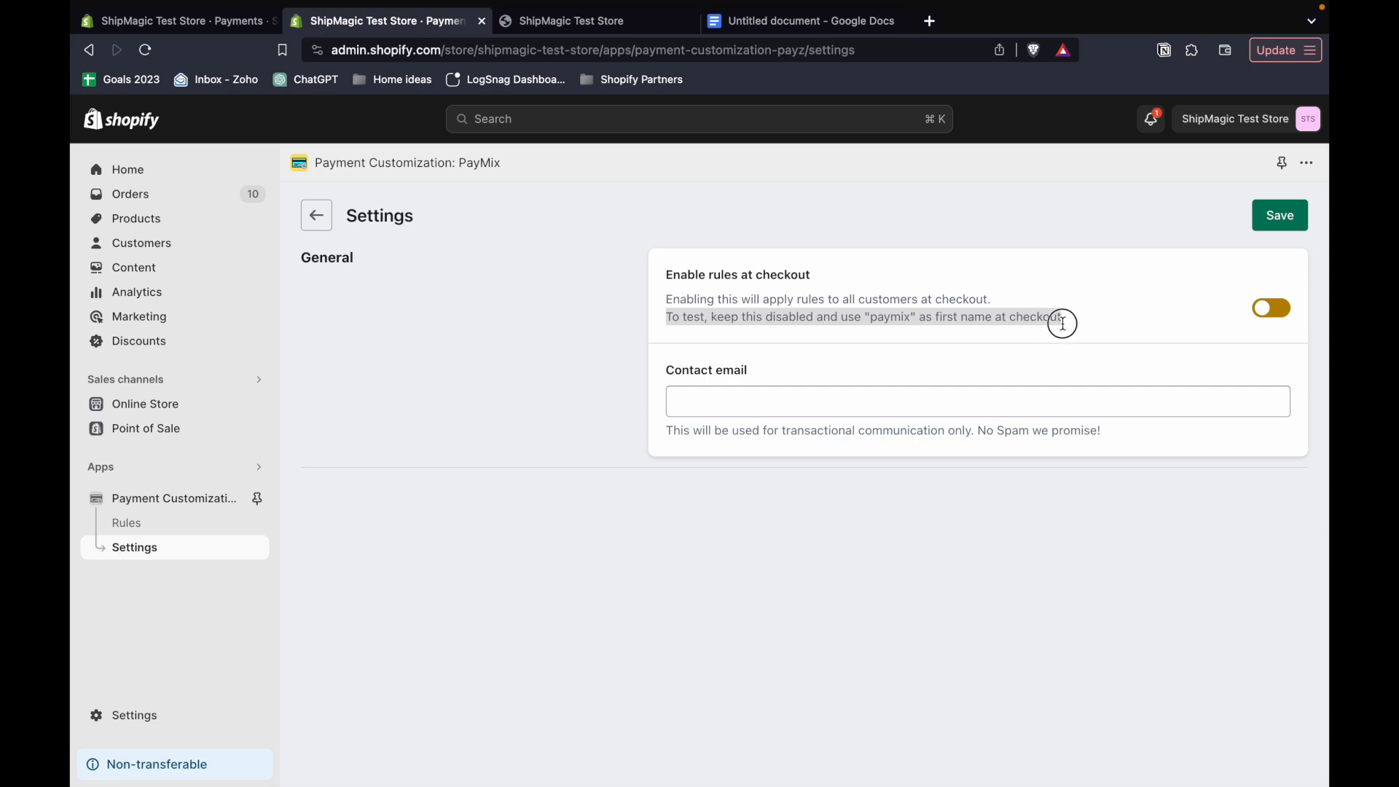
# - Open the online store preview, and look up the products tagged cod in the admin
pyautogui.doubleClick(889, 318)
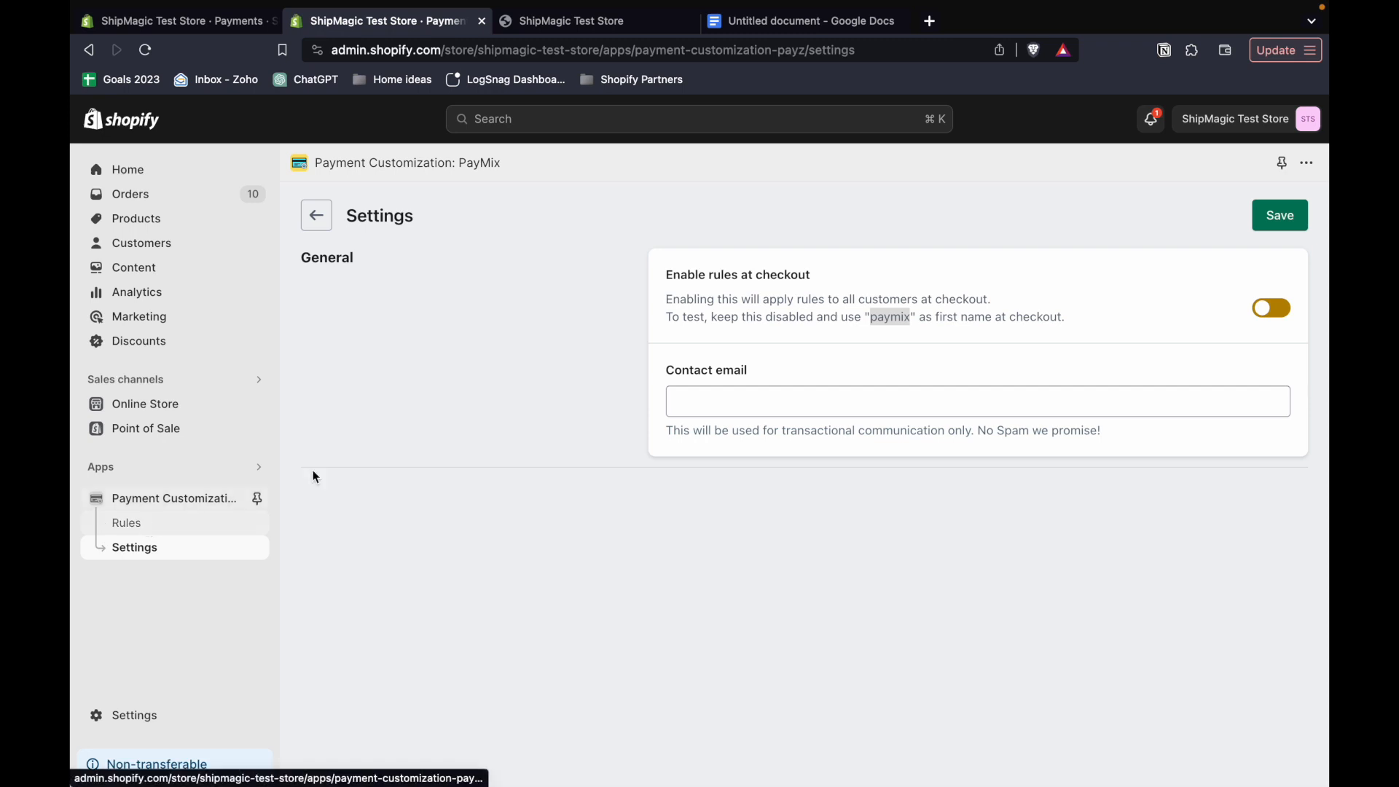
pyautogui.click(257, 410)
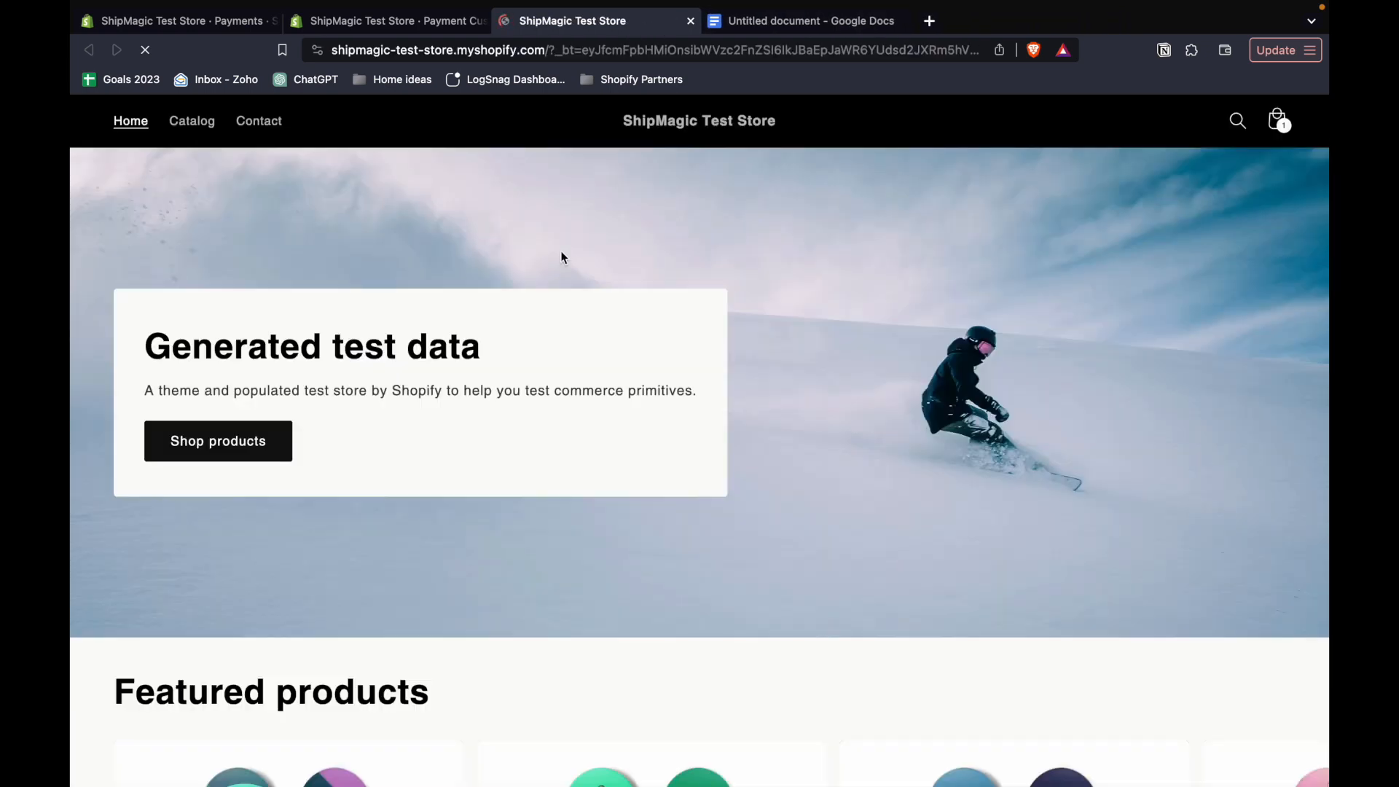
pyautogui.click(248, 21)
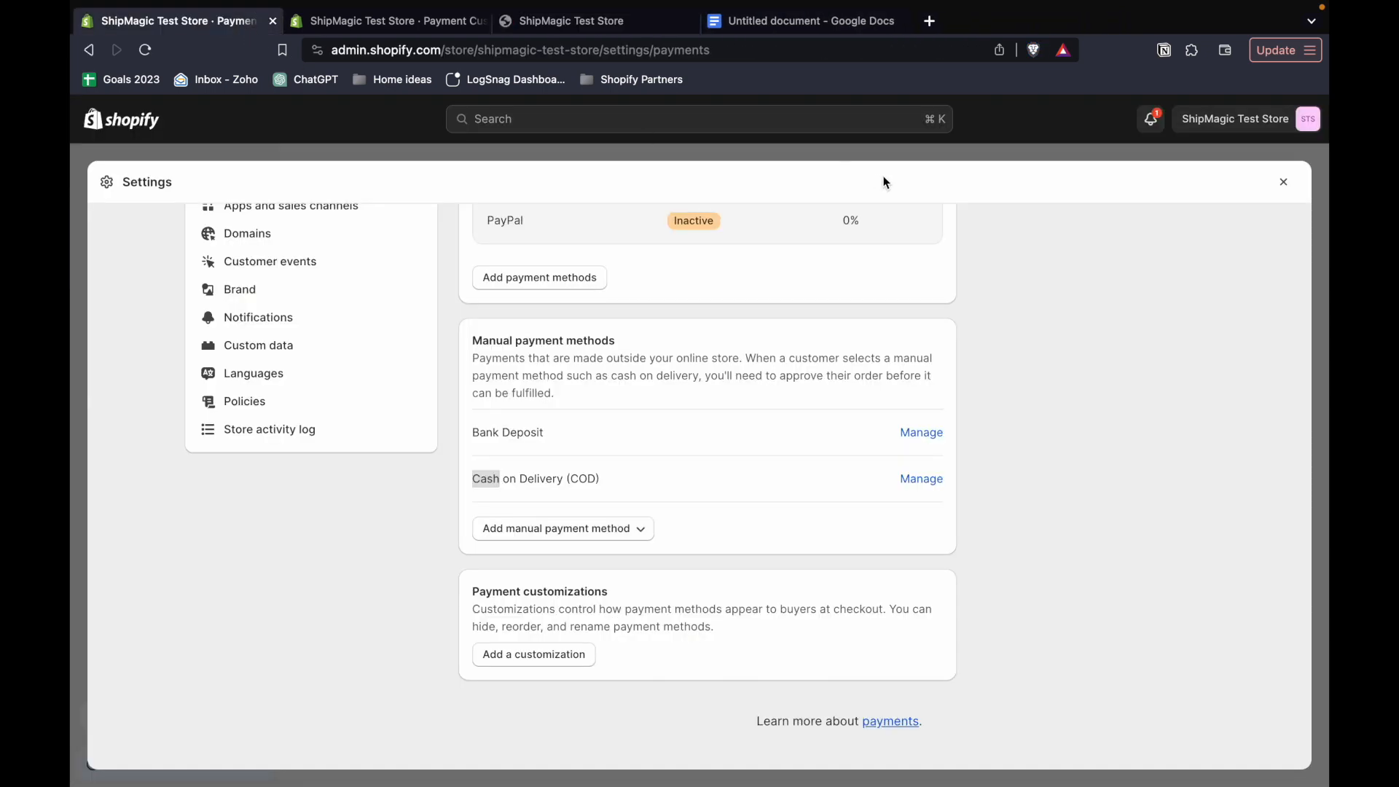
pyautogui.click(1283, 186)
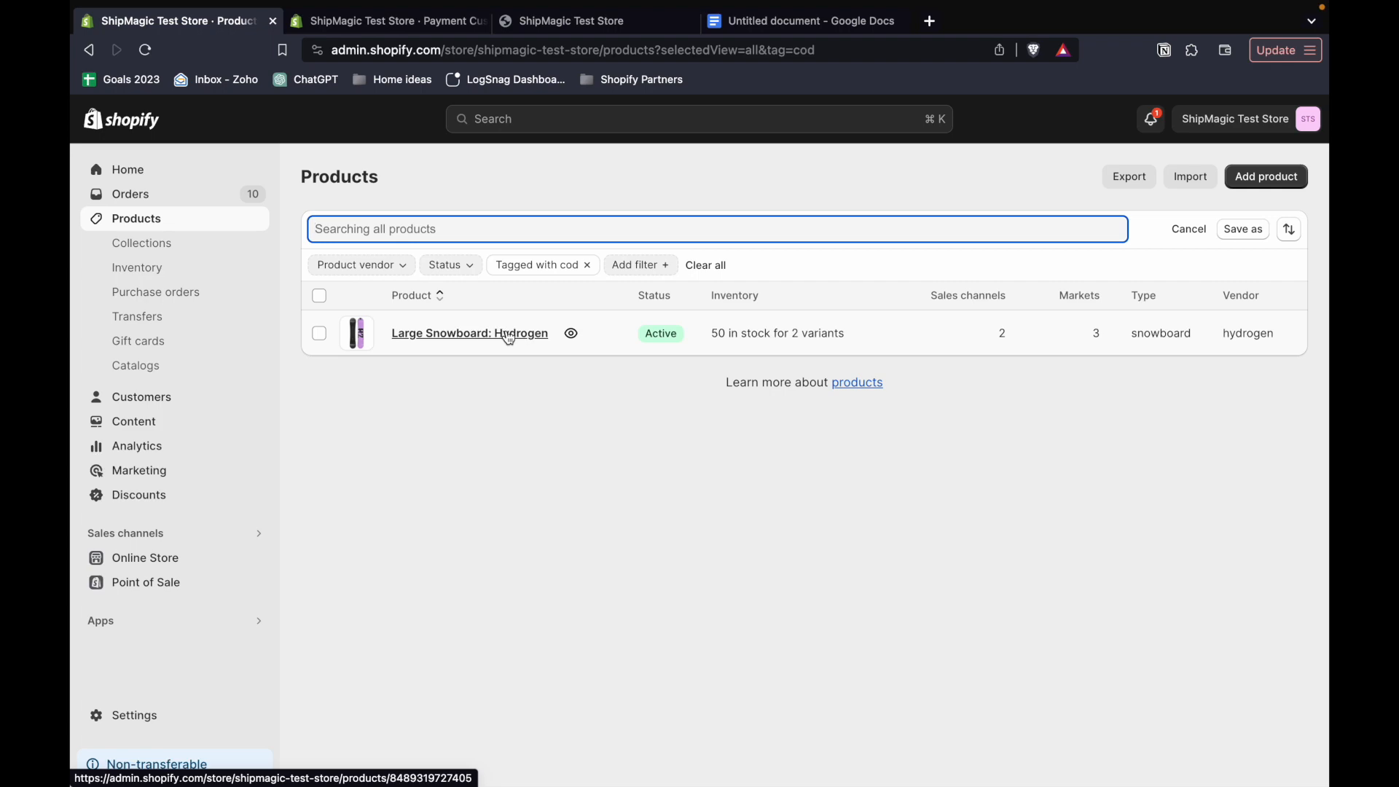
# - Start a direct checkout for The Multi-location Snowboard from the storefront's featured products
pyautogui.click(534, 29)
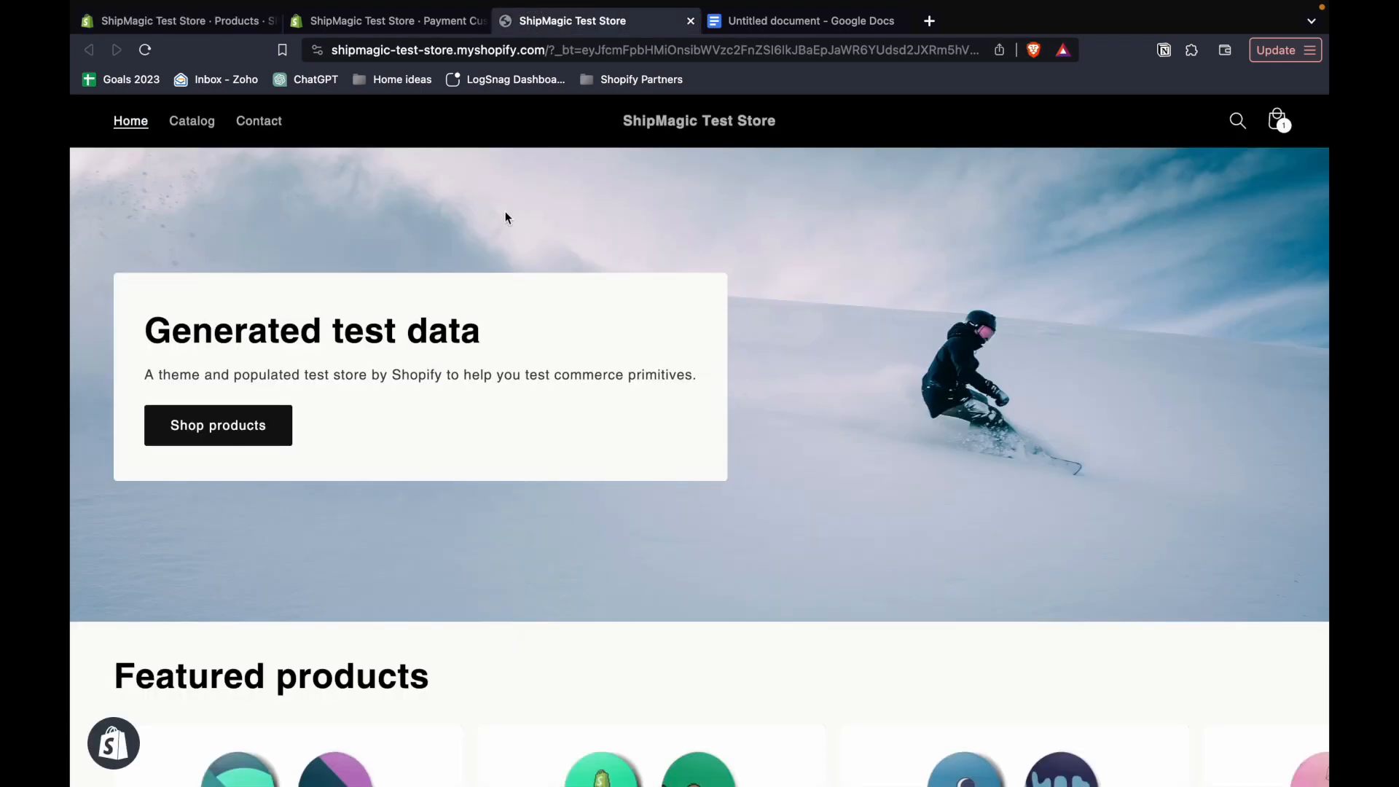
pyautogui.scroll(-8, 470, 572)
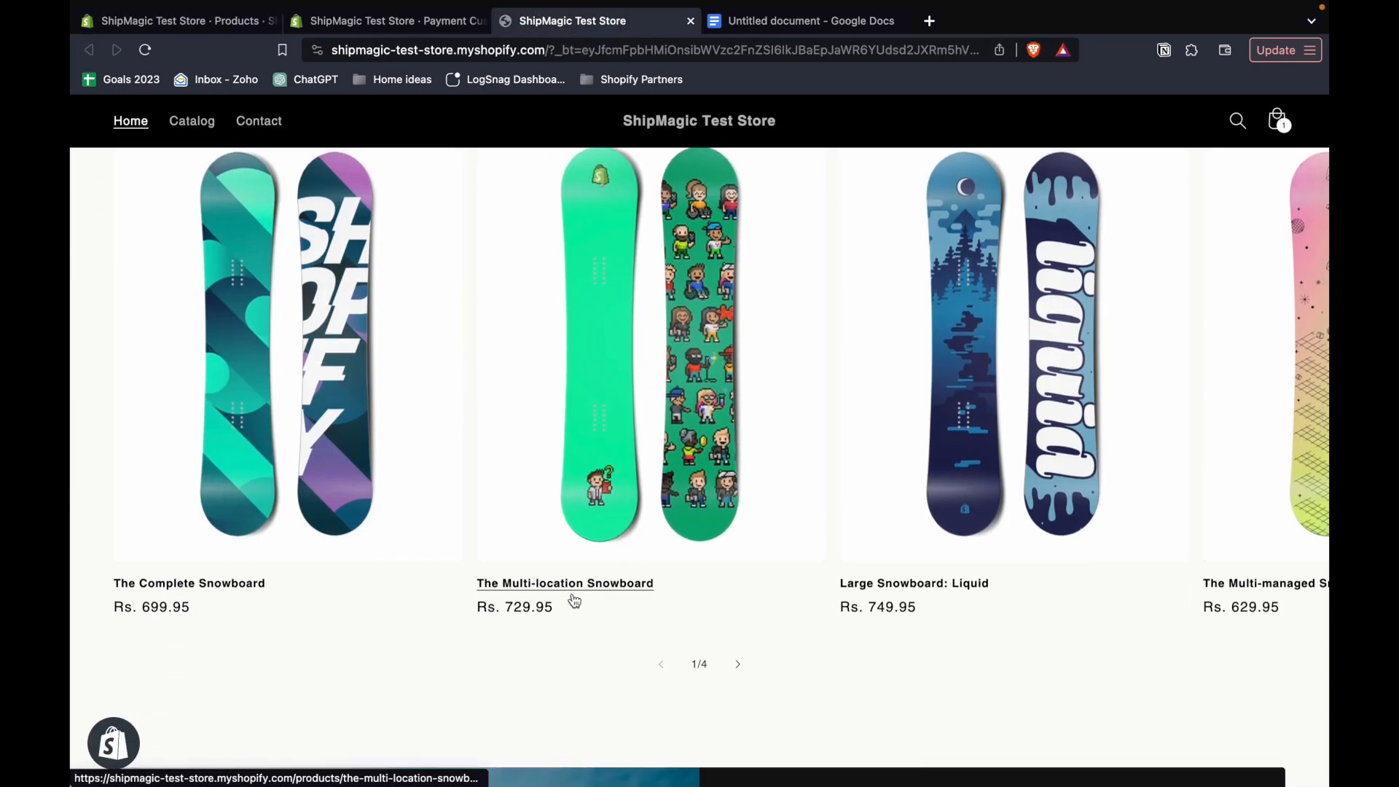
pyautogui.click(575, 592)
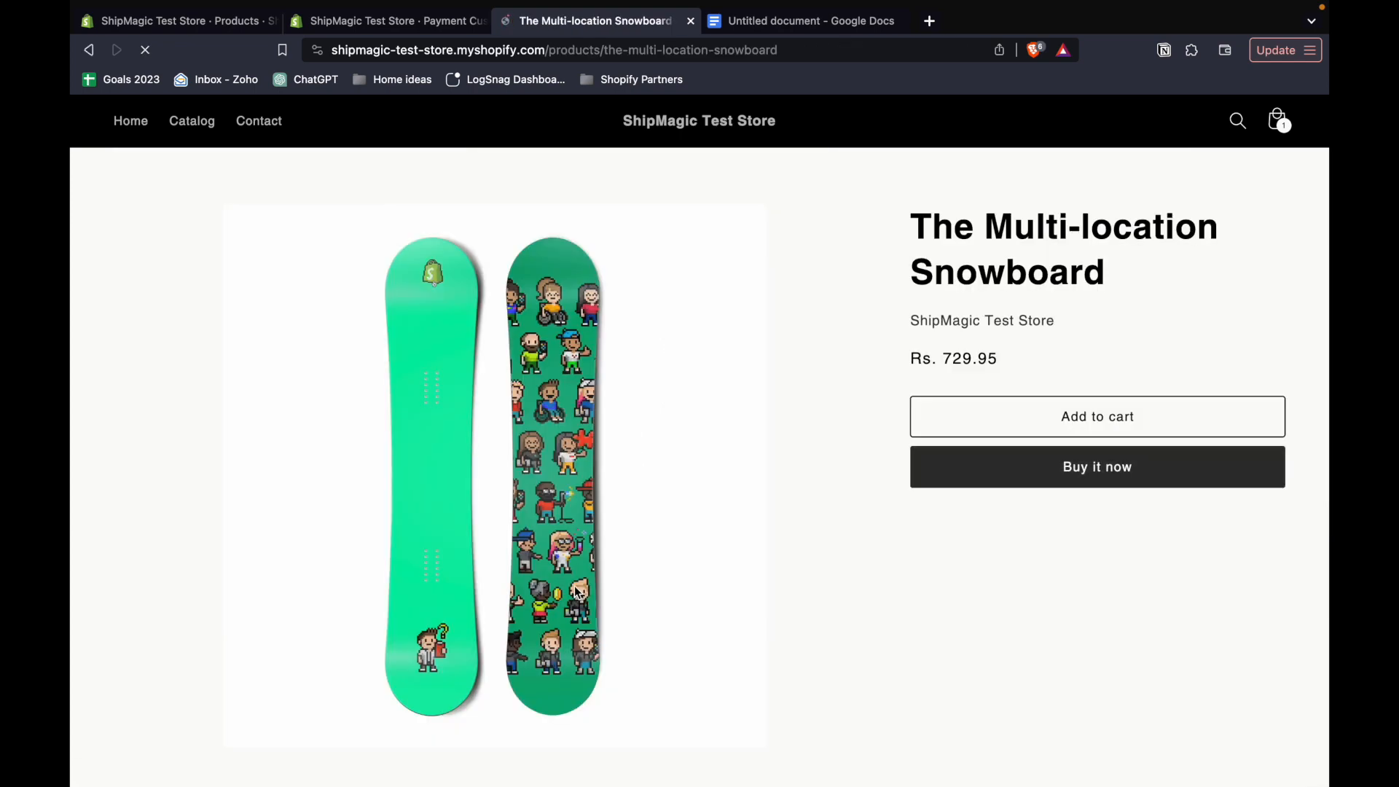
pyautogui.click(985, 474)
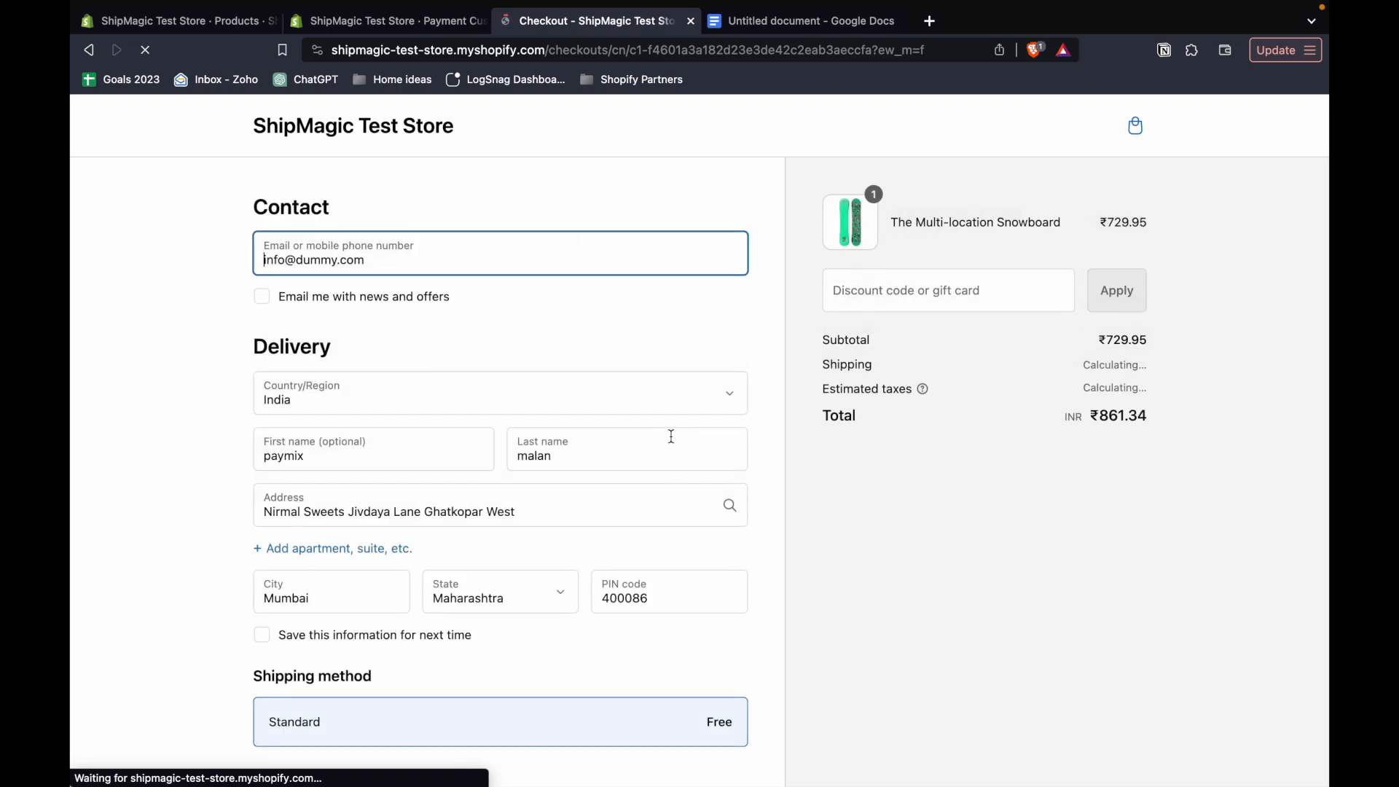
# - Examine the payment methods offered at checkout, selecting Bank Deposit, and return to the storefront's home page
pyautogui.scroll(-1, 537, 409)
pyautogui.click(277, 436)
pyautogui.scroll(-7, 214, 522)
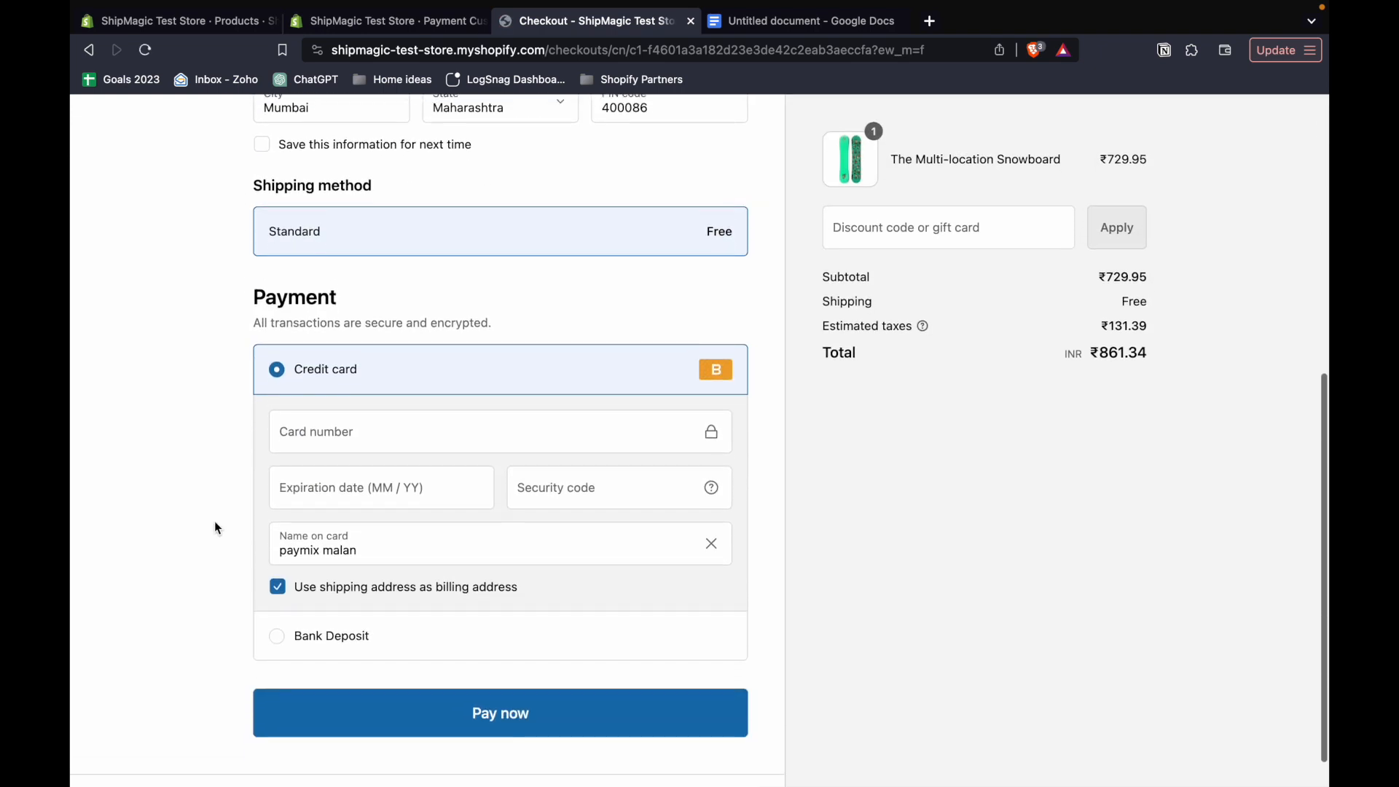
pyautogui.click(288, 627)
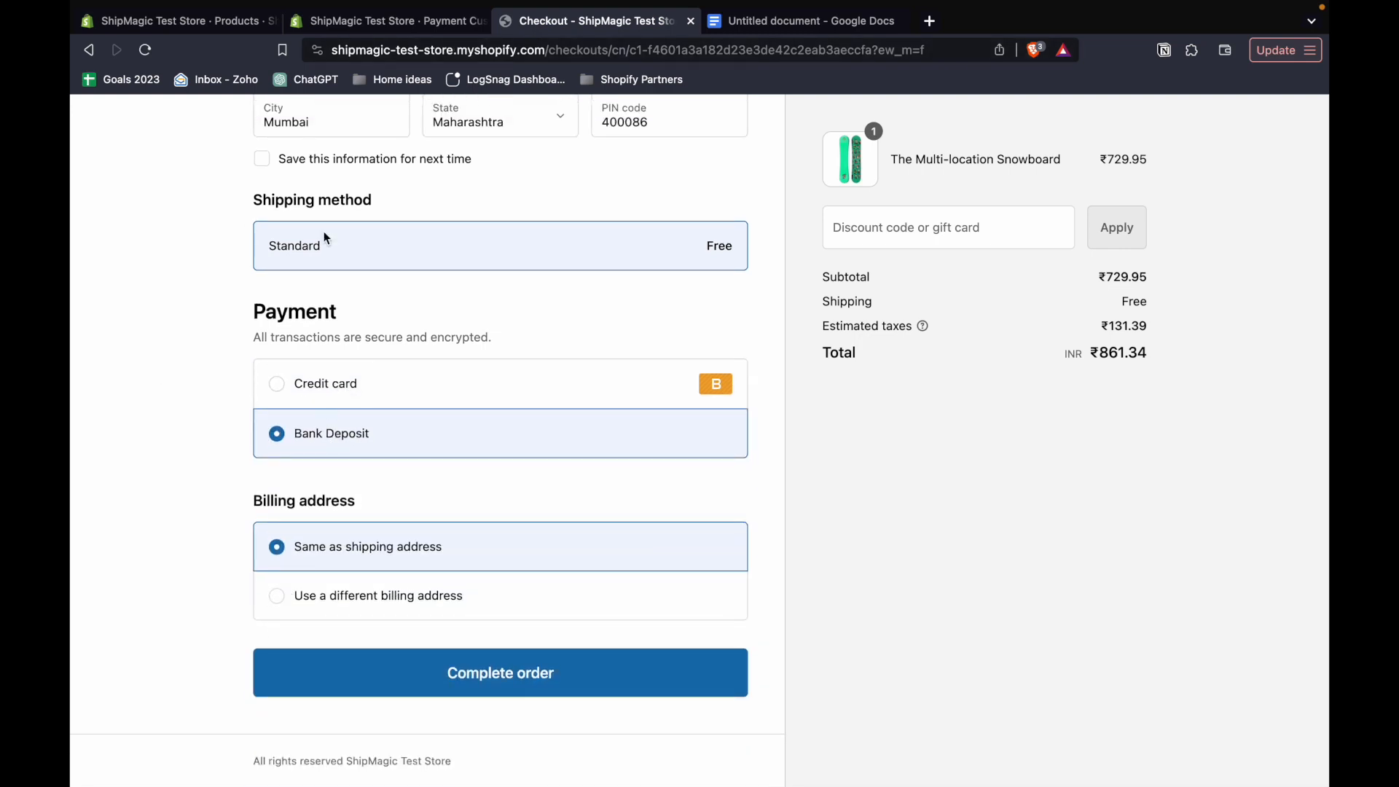
pyautogui.scroll(7, 325, 234)
pyautogui.click(321, 143)
# - Recheck the name of the product tagged cod, and start a storefront checkout for Large Snowboard: Hydrogen
pyautogui.click(200, 24)
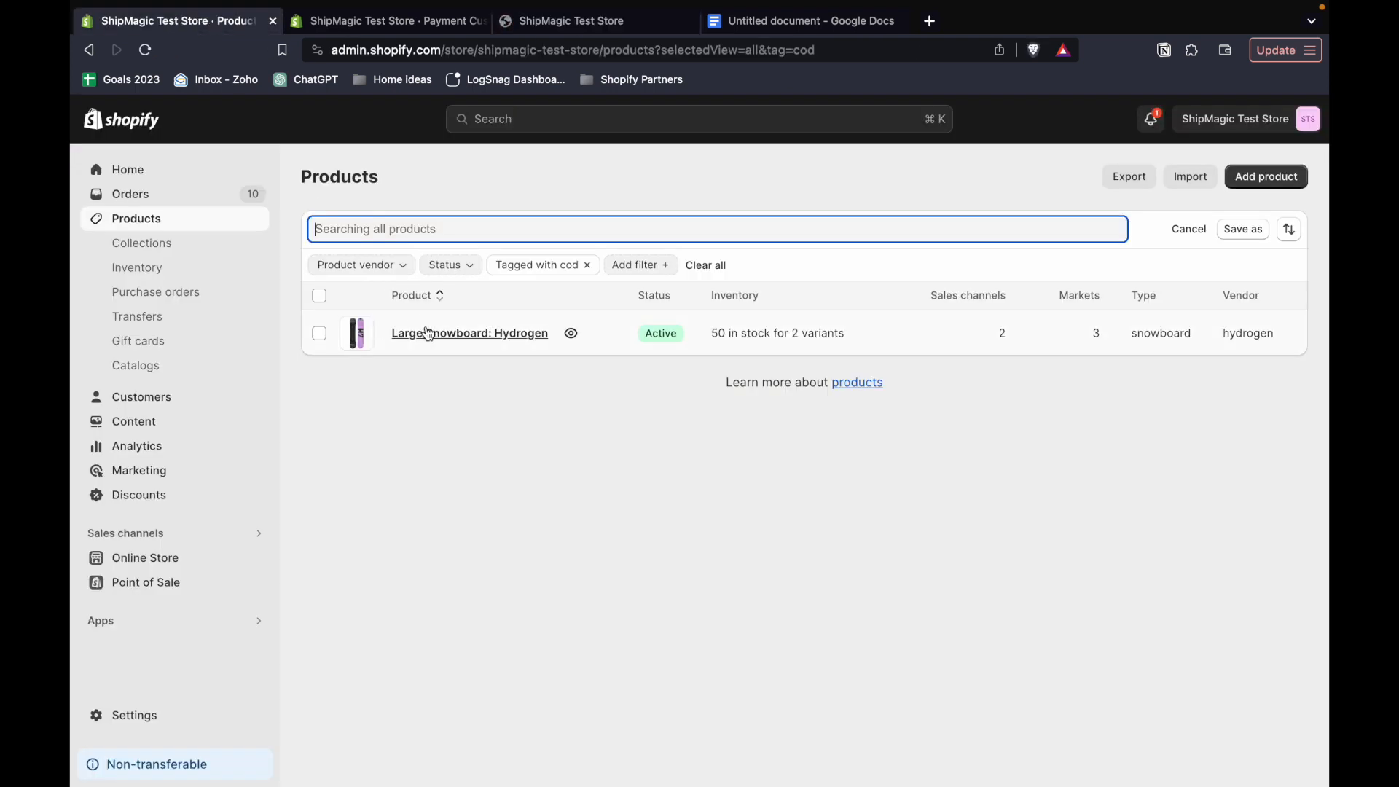
pyautogui.click(506, 24)
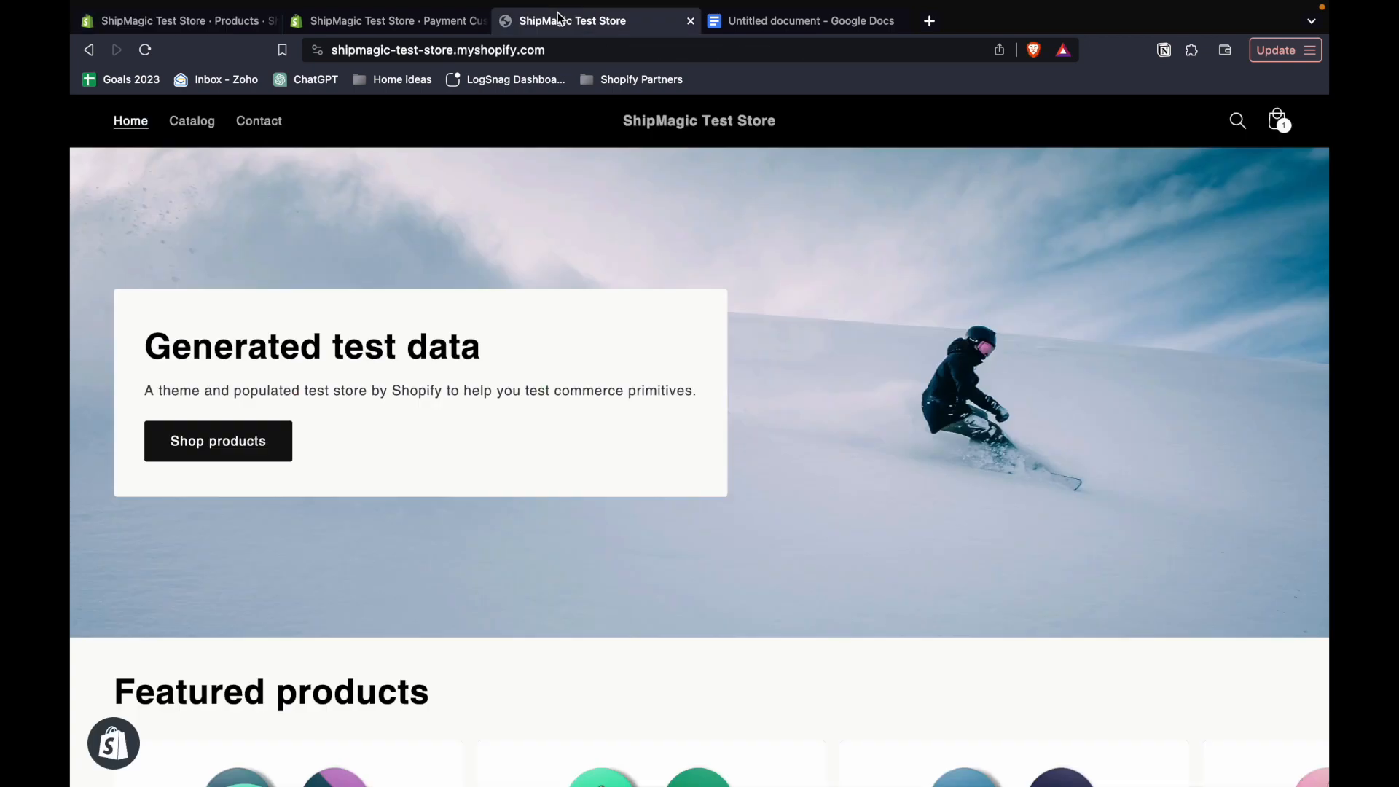
pyautogui.scroll(-5, 553, 566)
pyautogui.scroll(-2, 612, 562)
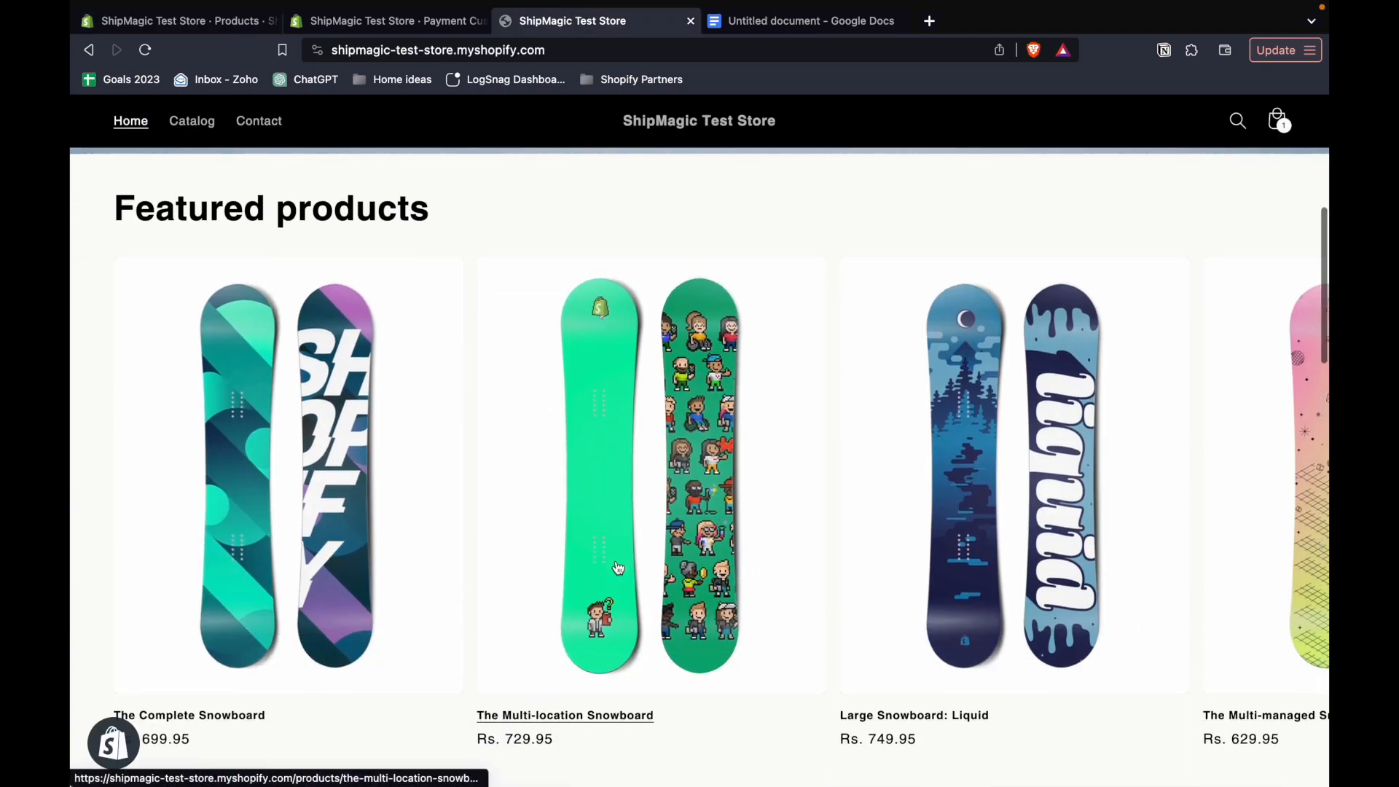
pyautogui.hscroll(10, 617, 569)
pyautogui.click(1018, 719)
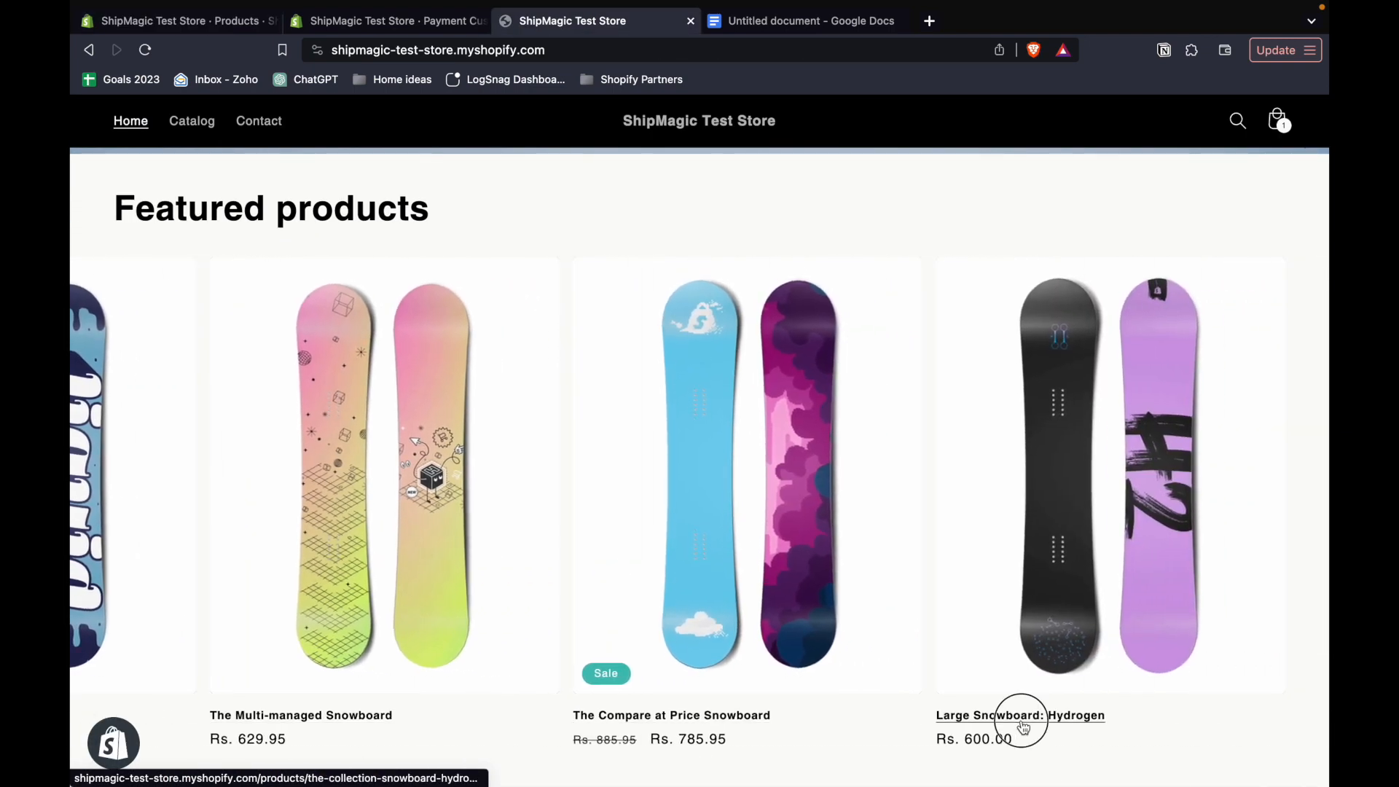
pyautogui.click(996, 539)
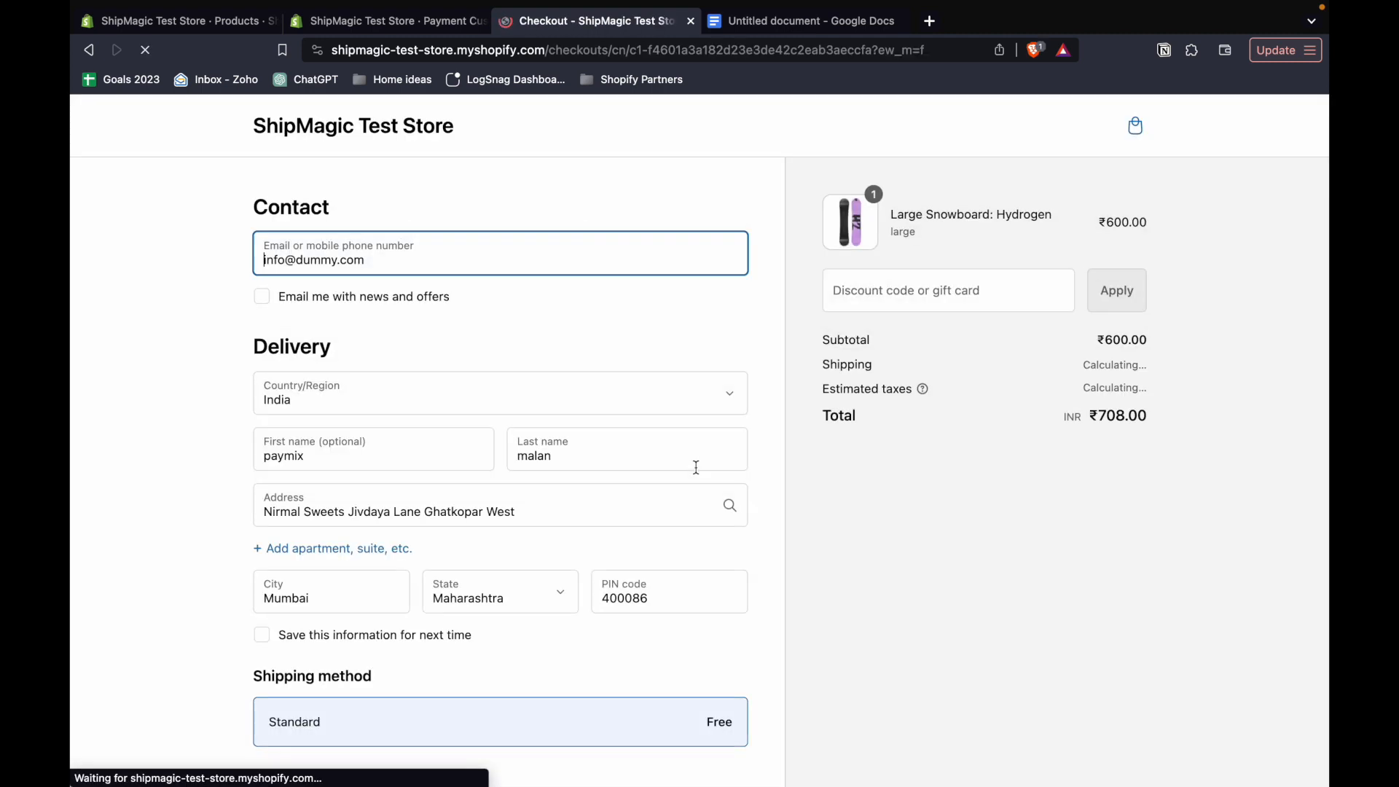
# - Examine the payment methods offered for Large Snowboard: Hydrogen at checkout, selecting Cash on Delivery (COD)
pyautogui.scroll(-7, 601, 519)
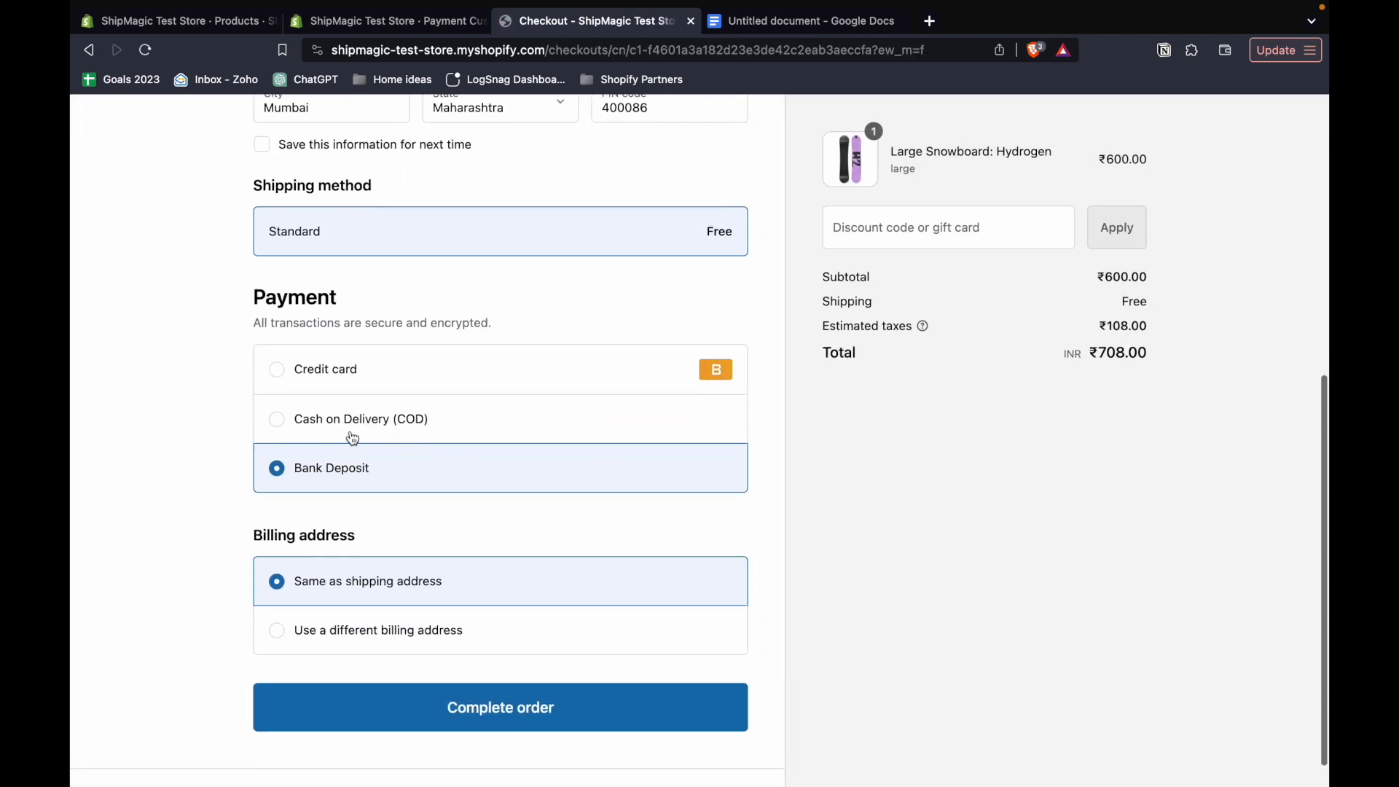
pyautogui.click(375, 428)
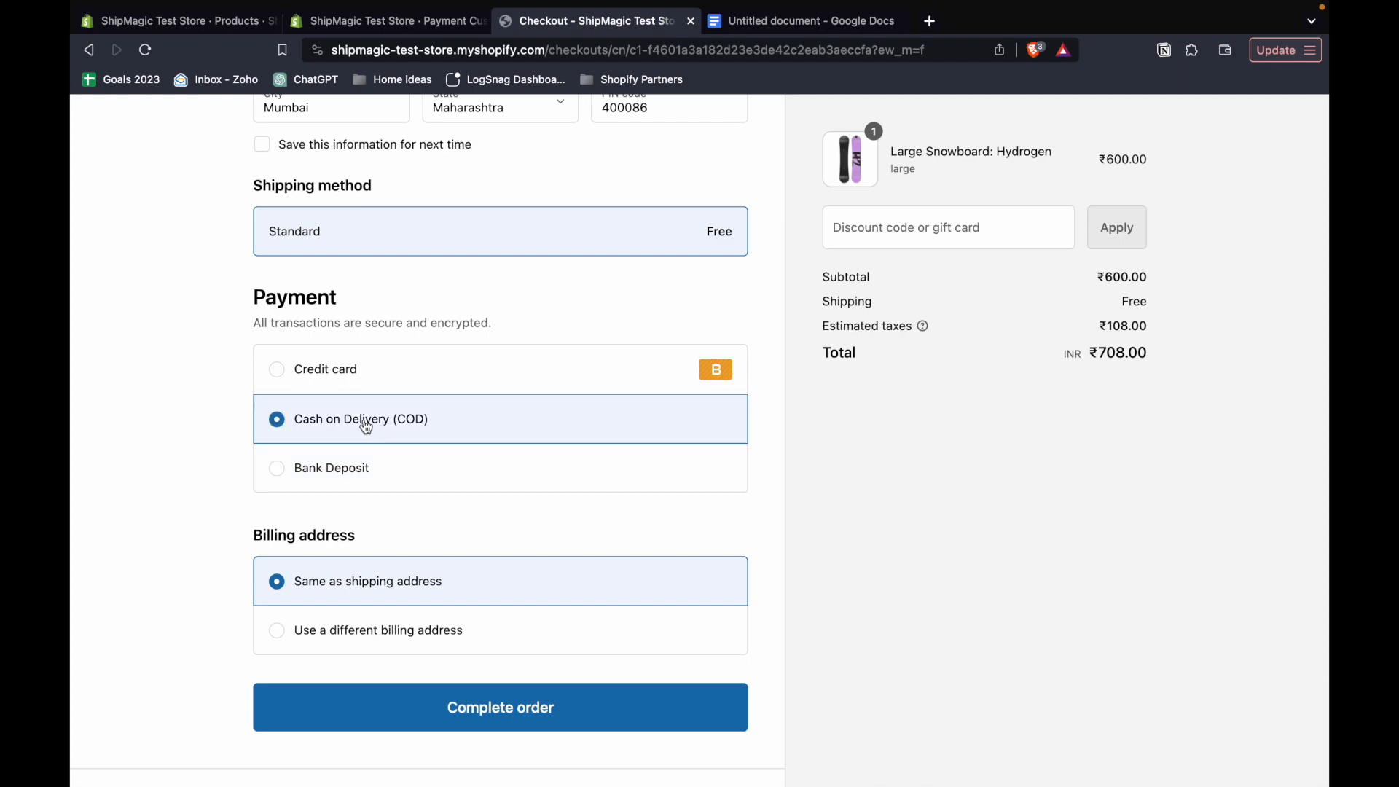
pyautogui.scroll(6, 564, 375)
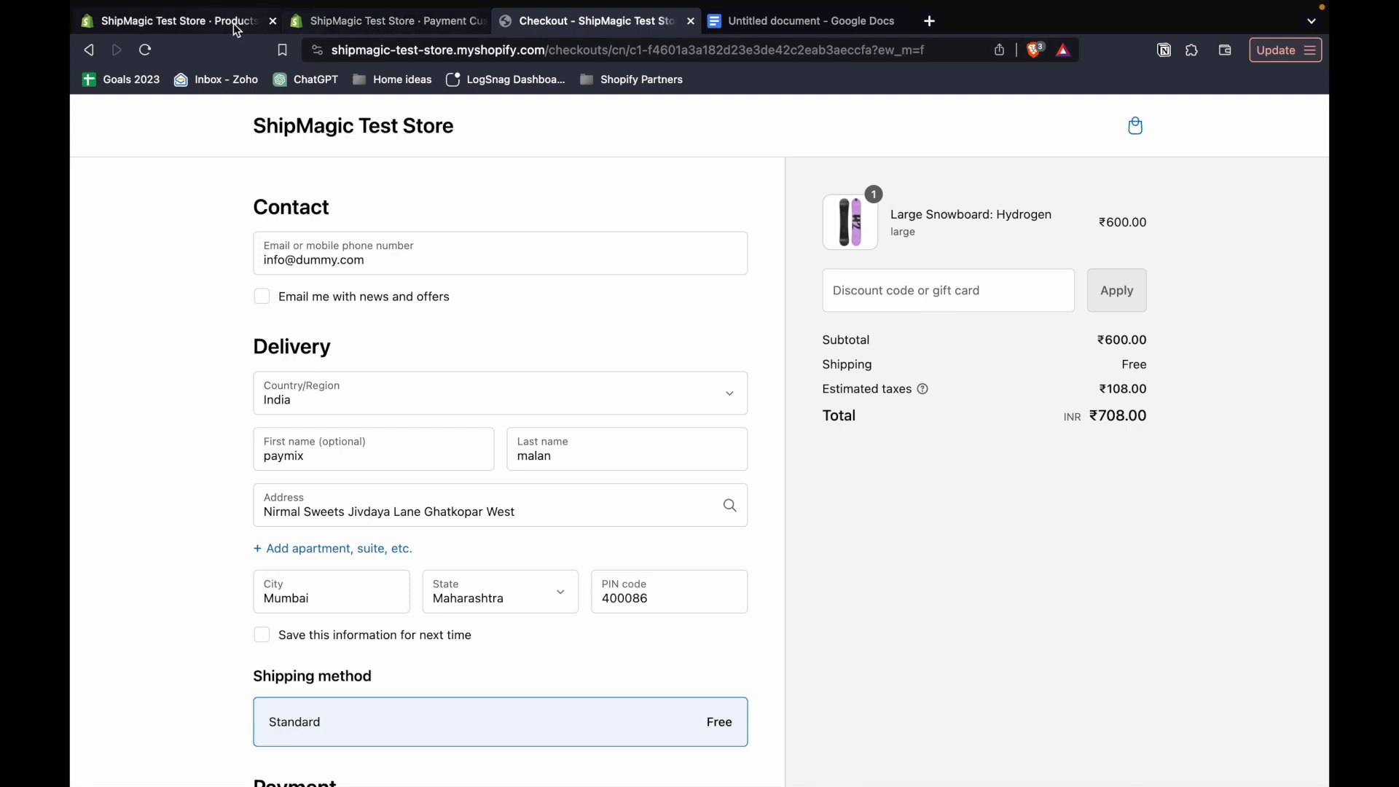
# - Open the PayMix rules list, and read the second use case in the Google Docs document
pyautogui.click(378, 27)
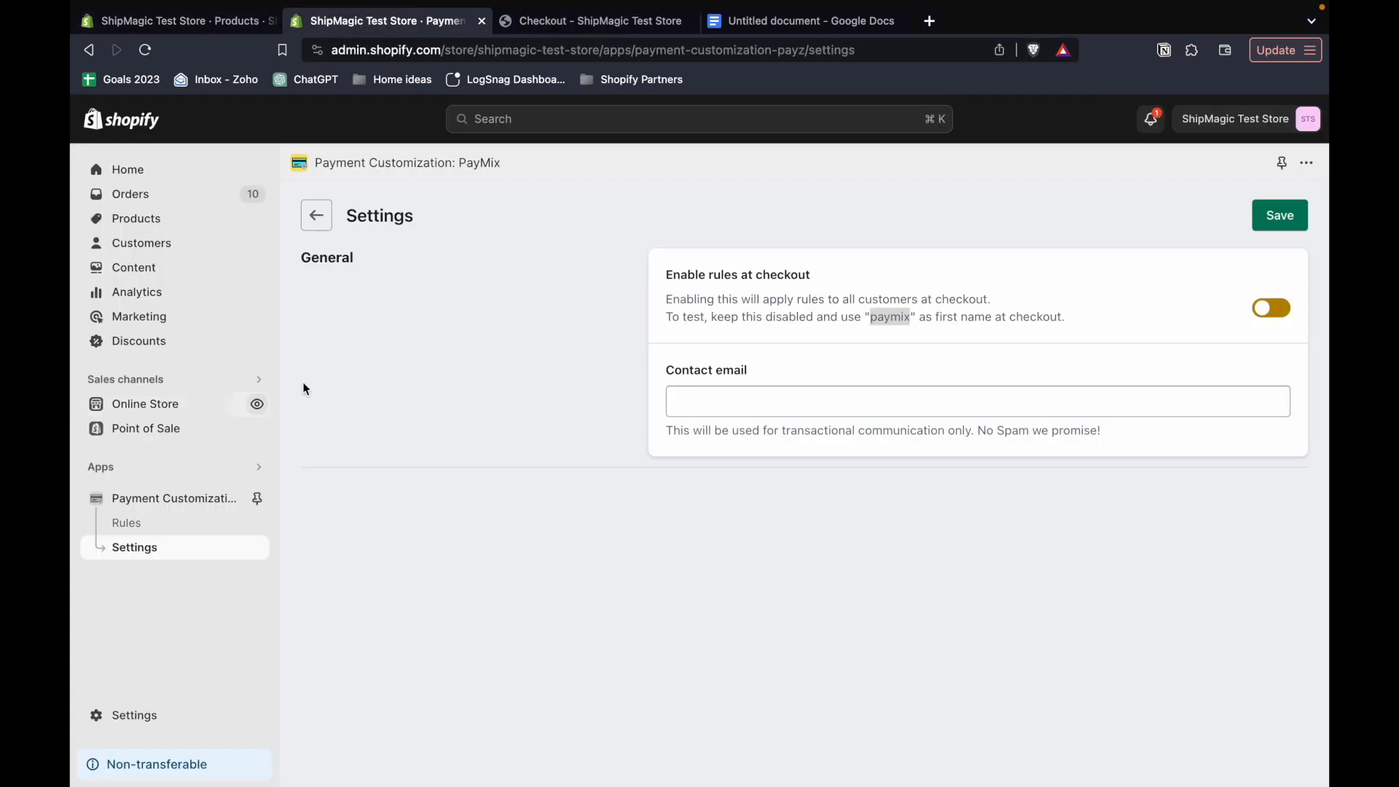
pyautogui.click(149, 522)
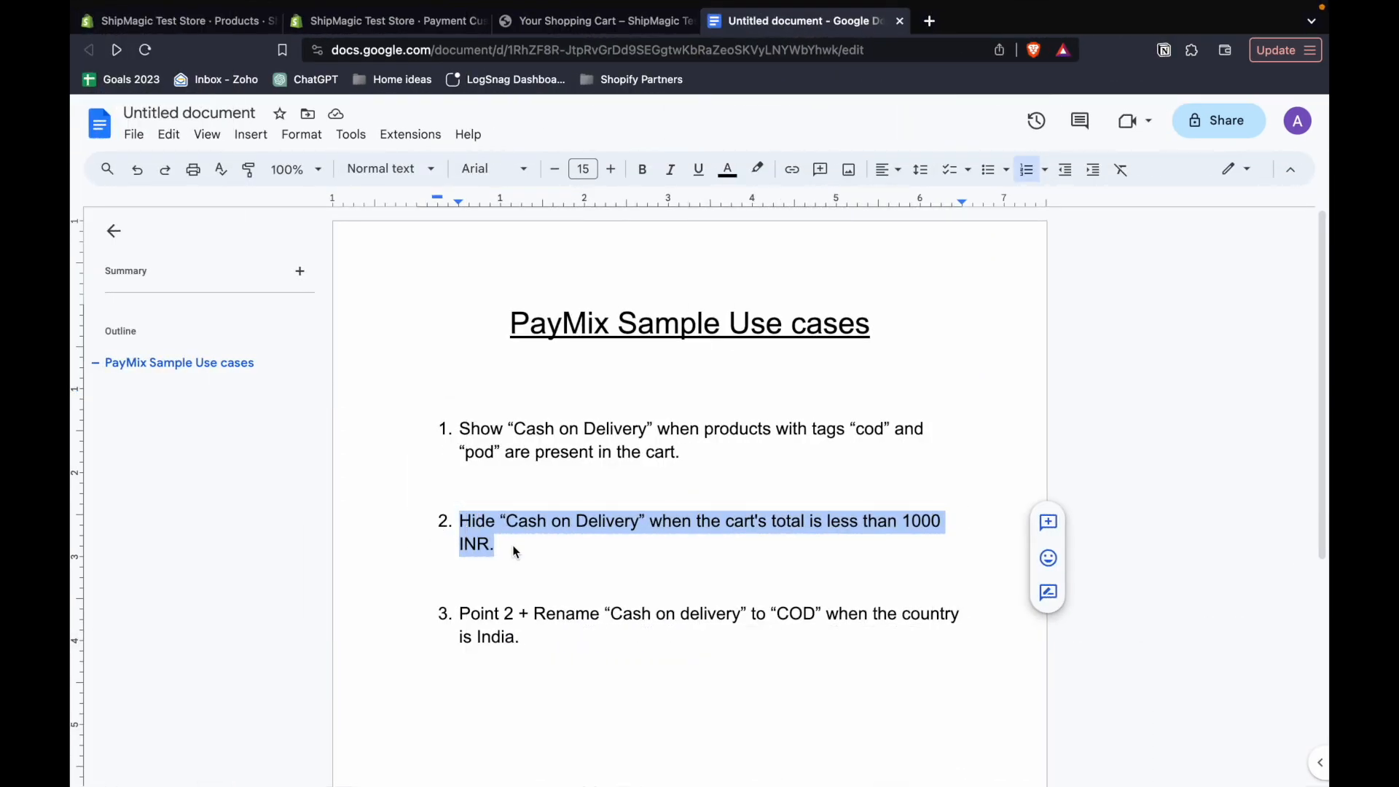
pyautogui.click(514, 551)
pyautogui.moveTo(511, 523); pyautogui.dragTo(635, 526)
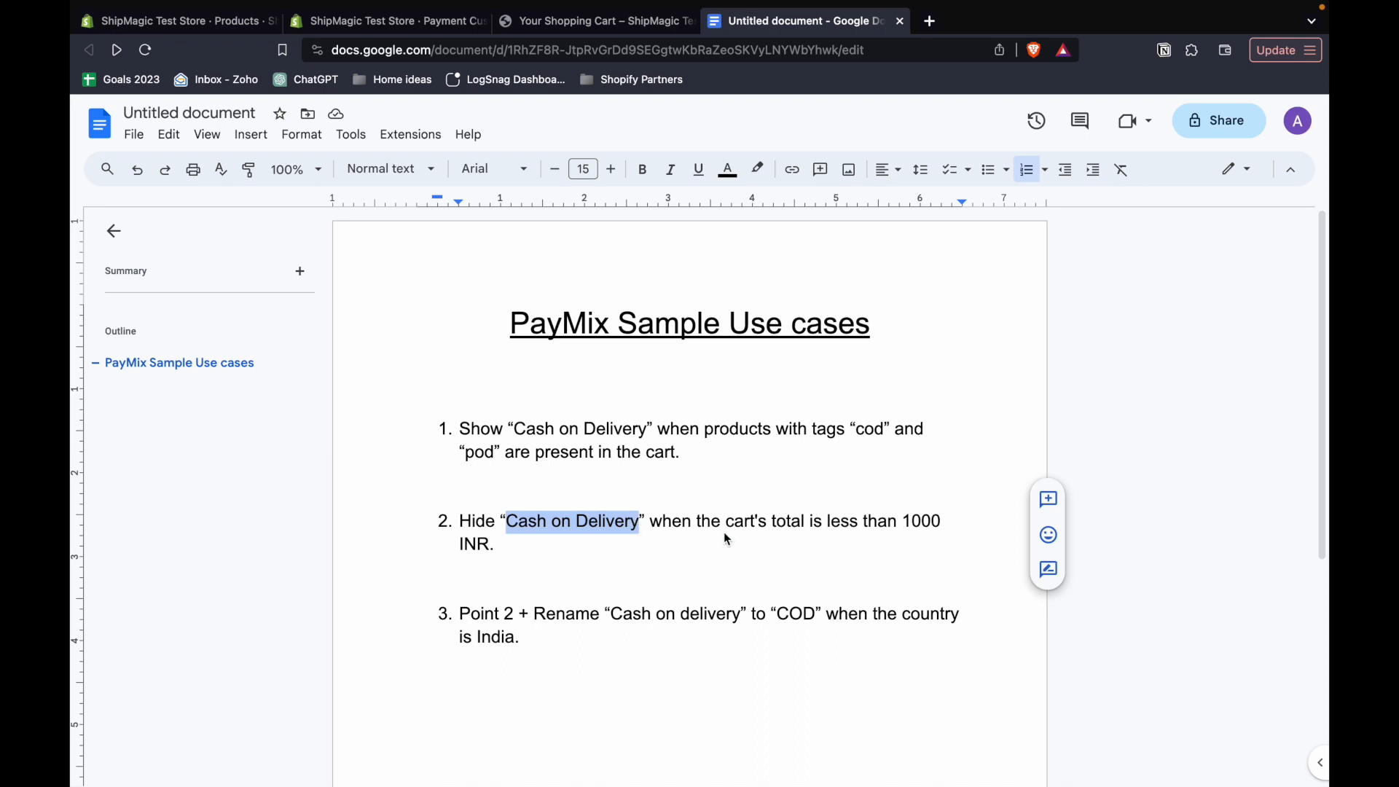
pyautogui.doubleClick(931, 526)
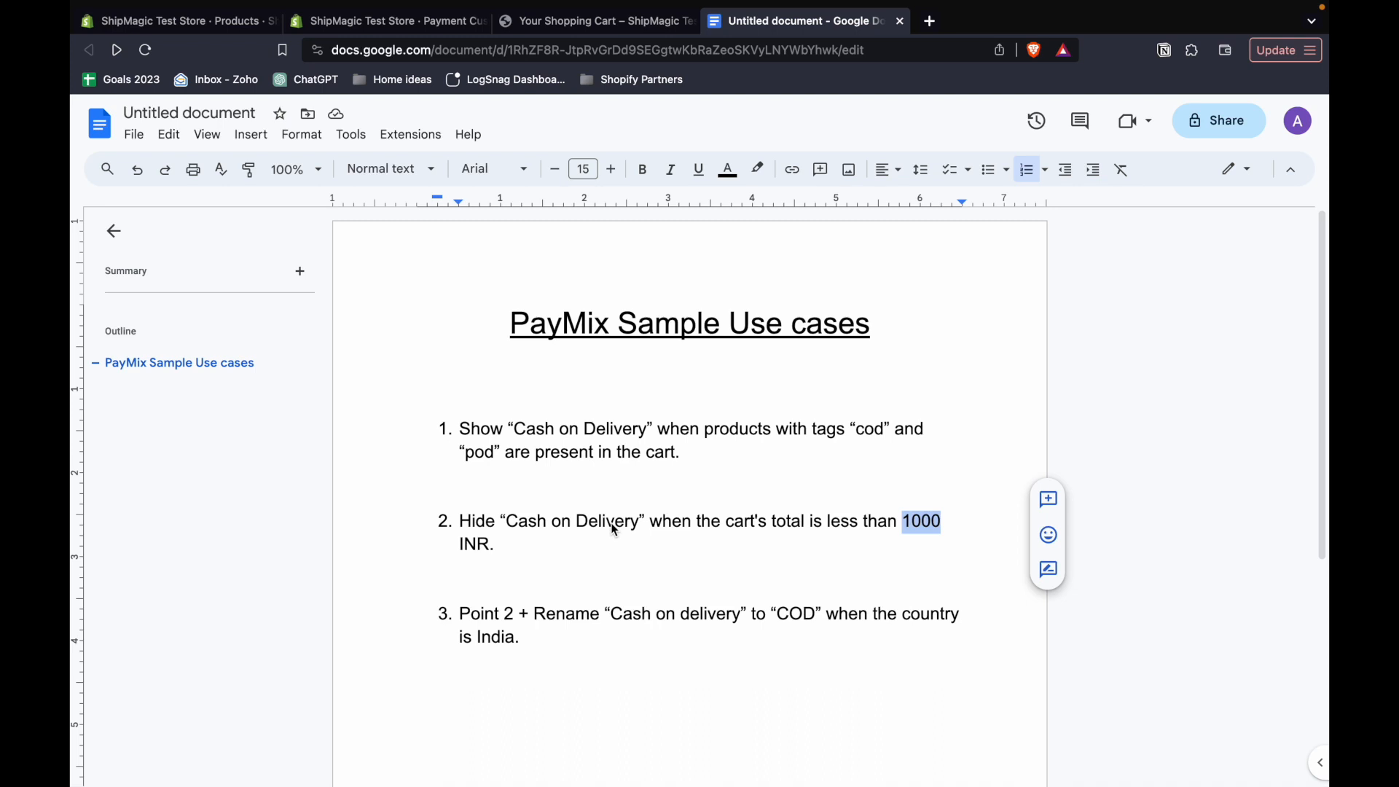
pyautogui.click(567, 526)
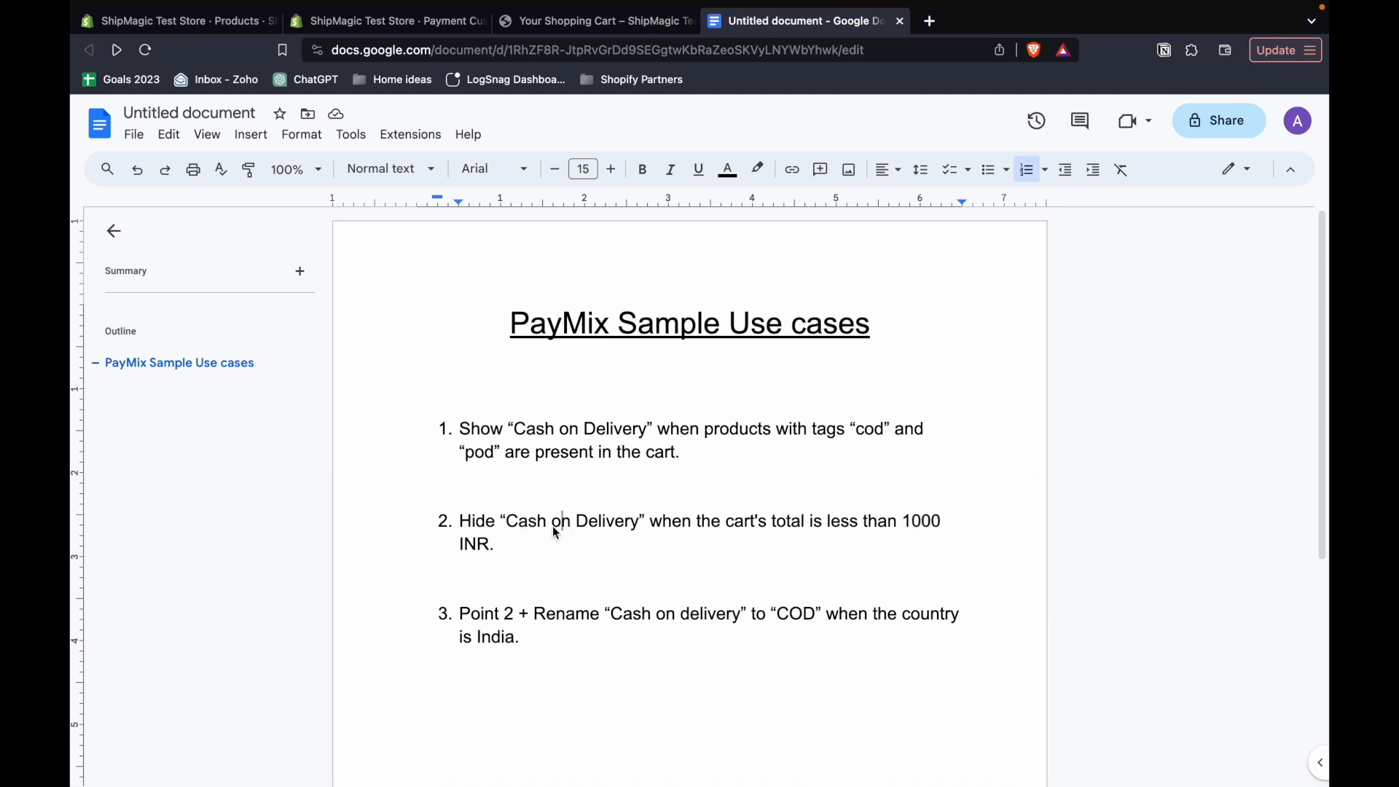
# - Open the COD show rule for editing and set its type to Hide Payment Methods
pyautogui.click(384, 23)
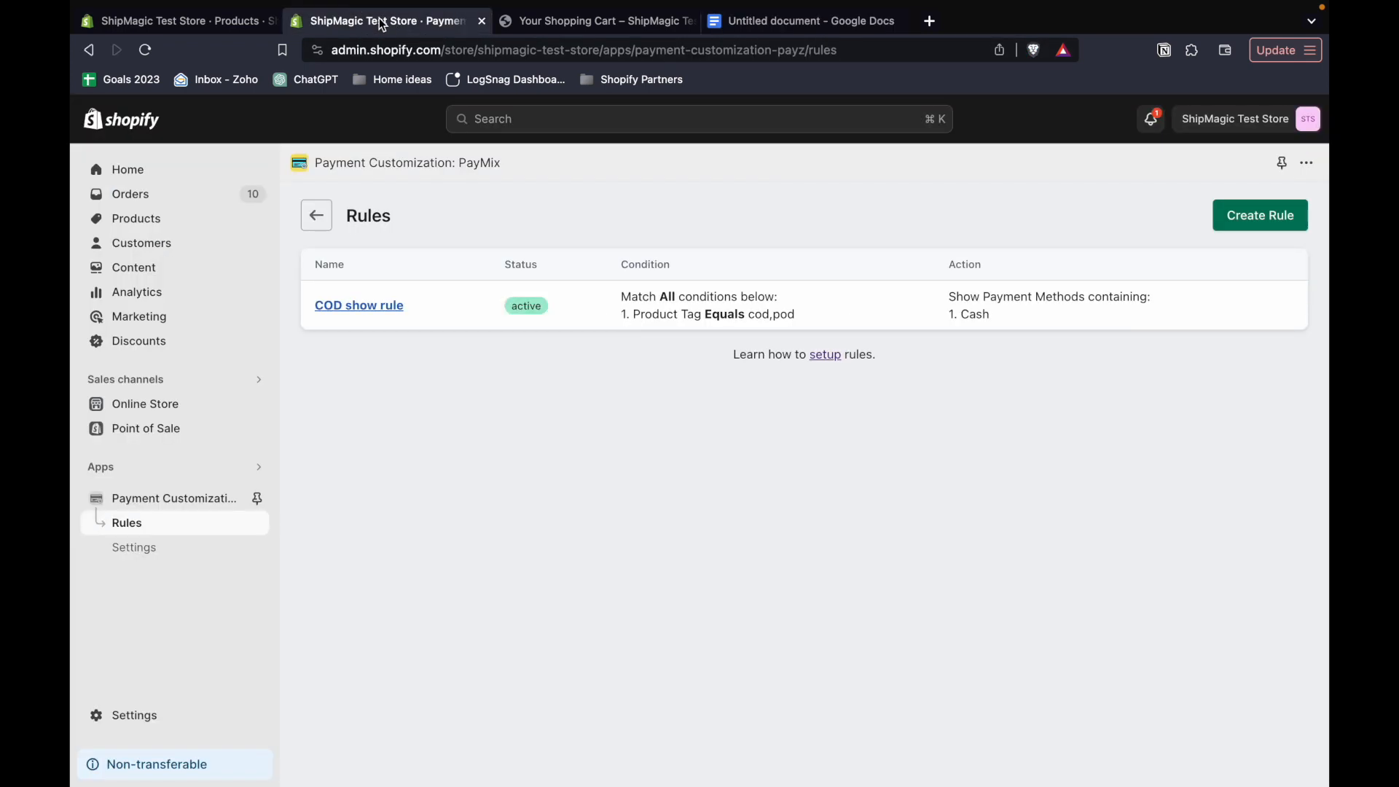
pyautogui.click(363, 305)
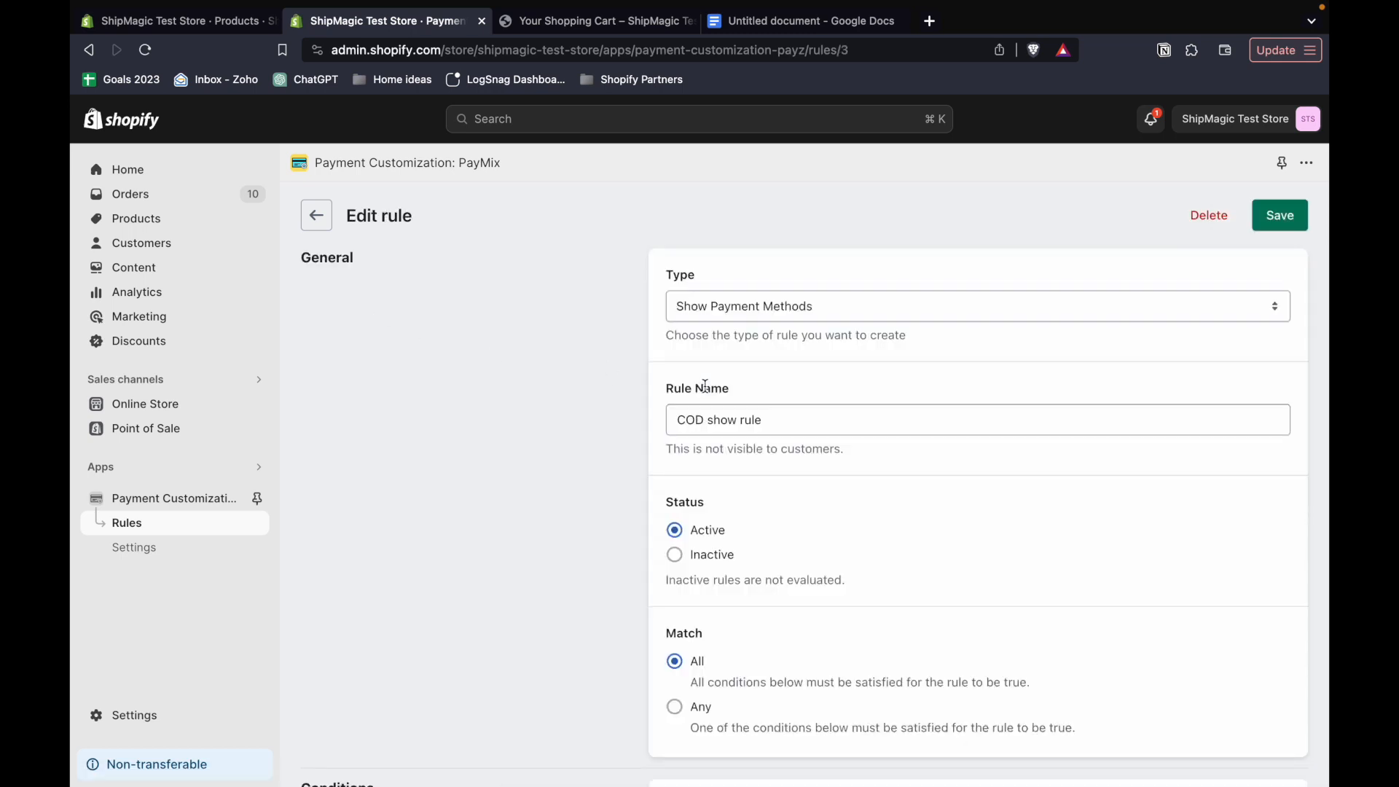
pyautogui.click(765, 311)
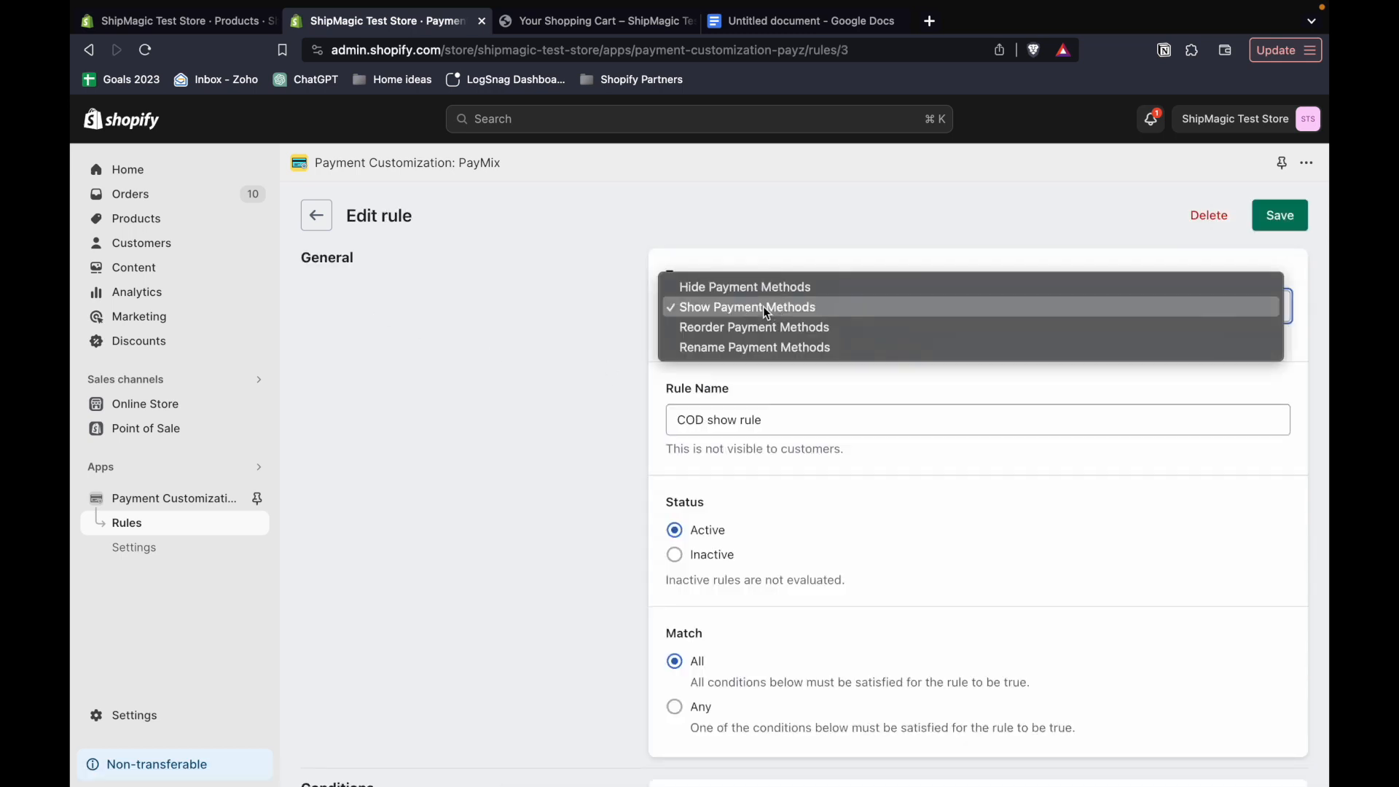
pyautogui.click(730, 289)
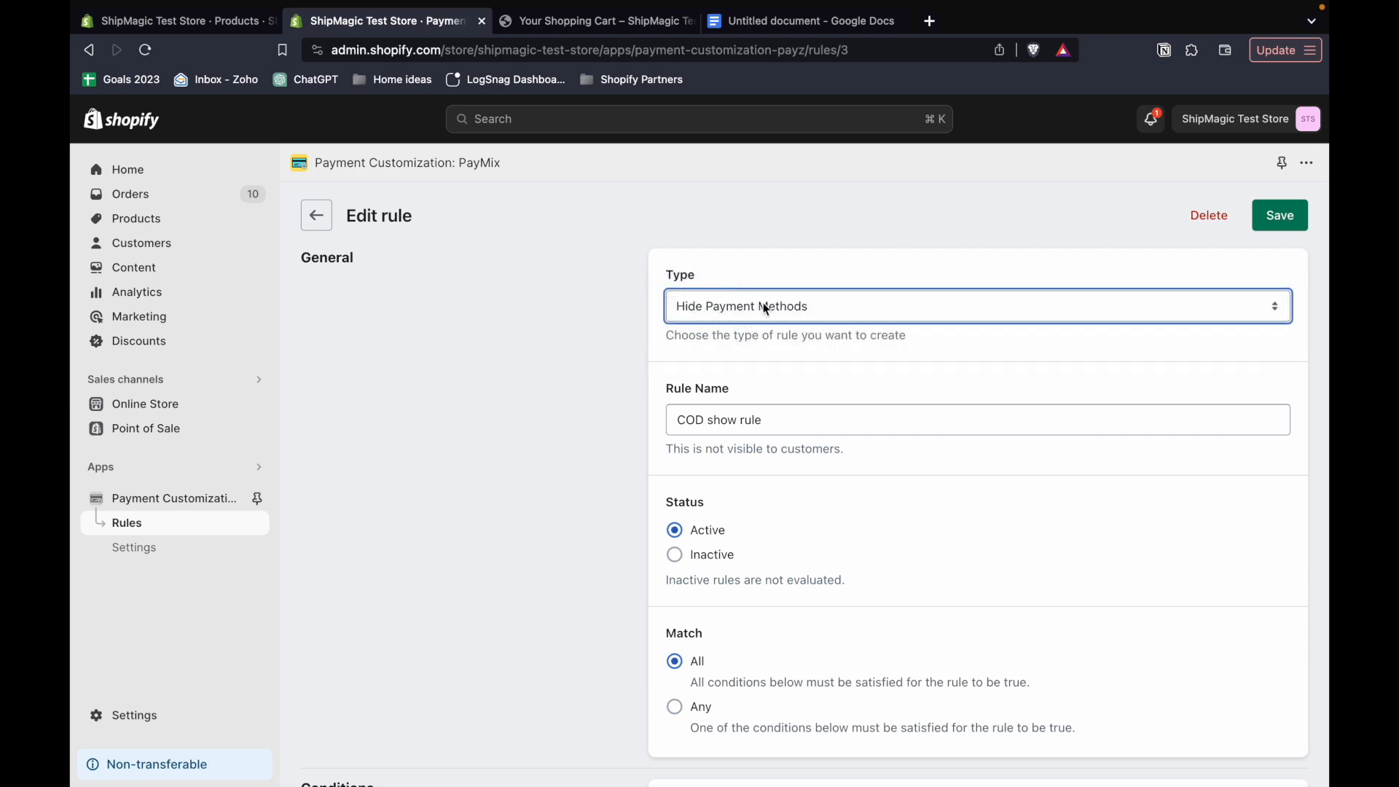
# - Rename the rule as "COD hide rule"
pyautogui.scroll(-1, 767, 421)
pyautogui.doubleClick(724, 378)
pyautogui.press('BackSpace')
pyautogui.write('hide')
pyautogui.click(743, 448)
# - Change the rule's product tag condition to Cart Subtotal with the comparison Less than or equal
pyautogui.scroll(-2, 743, 447)
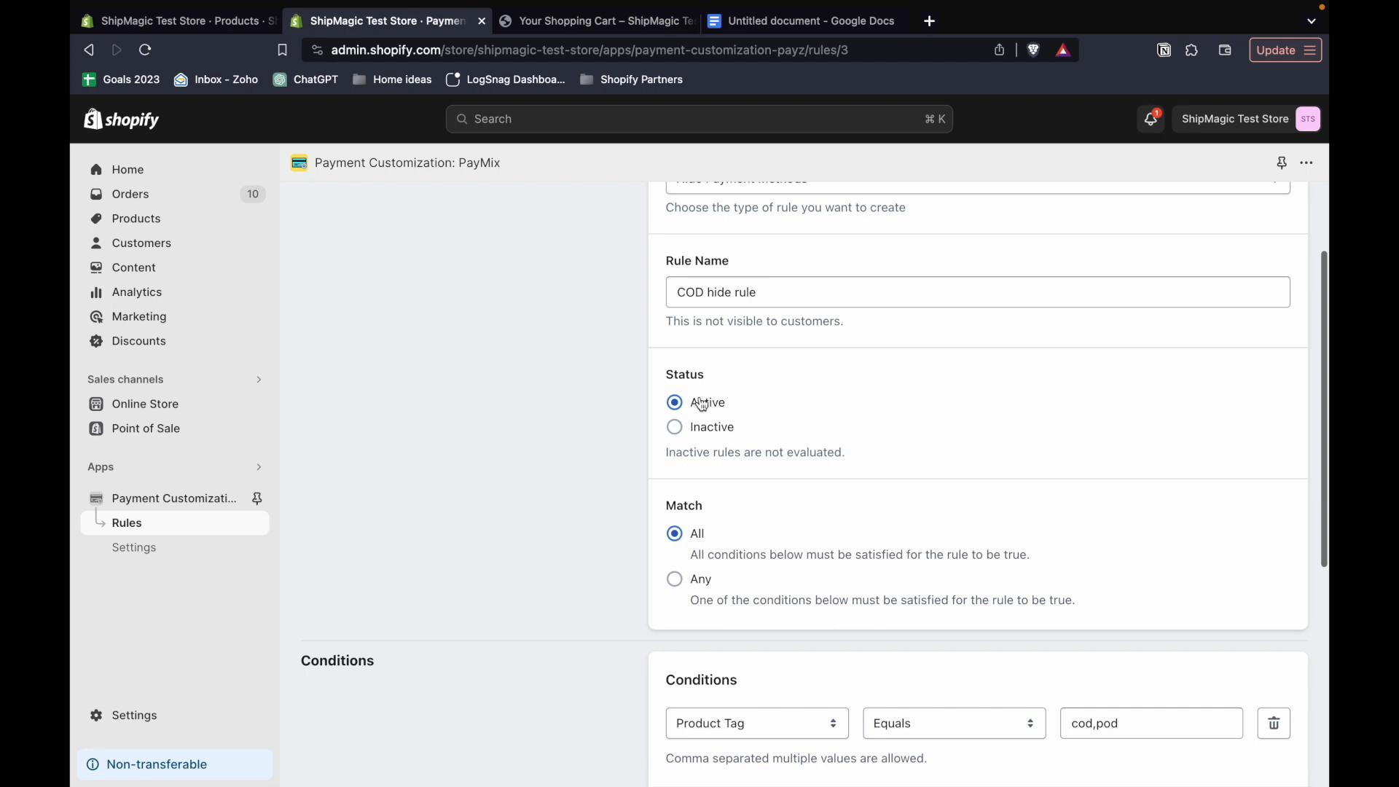
pyautogui.scroll(-3, 706, 437)
pyautogui.scroll(-2, 729, 477)
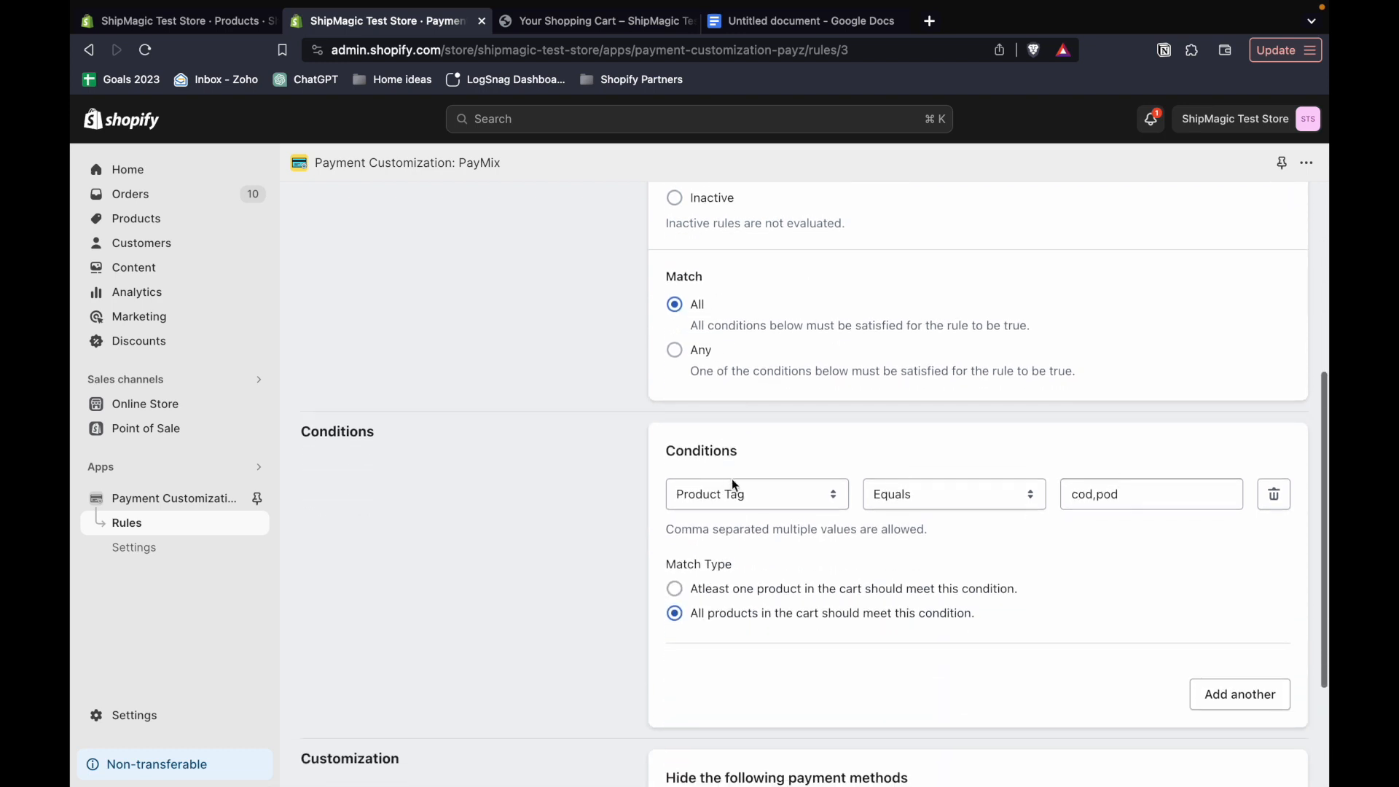
pyautogui.click(759, 501)
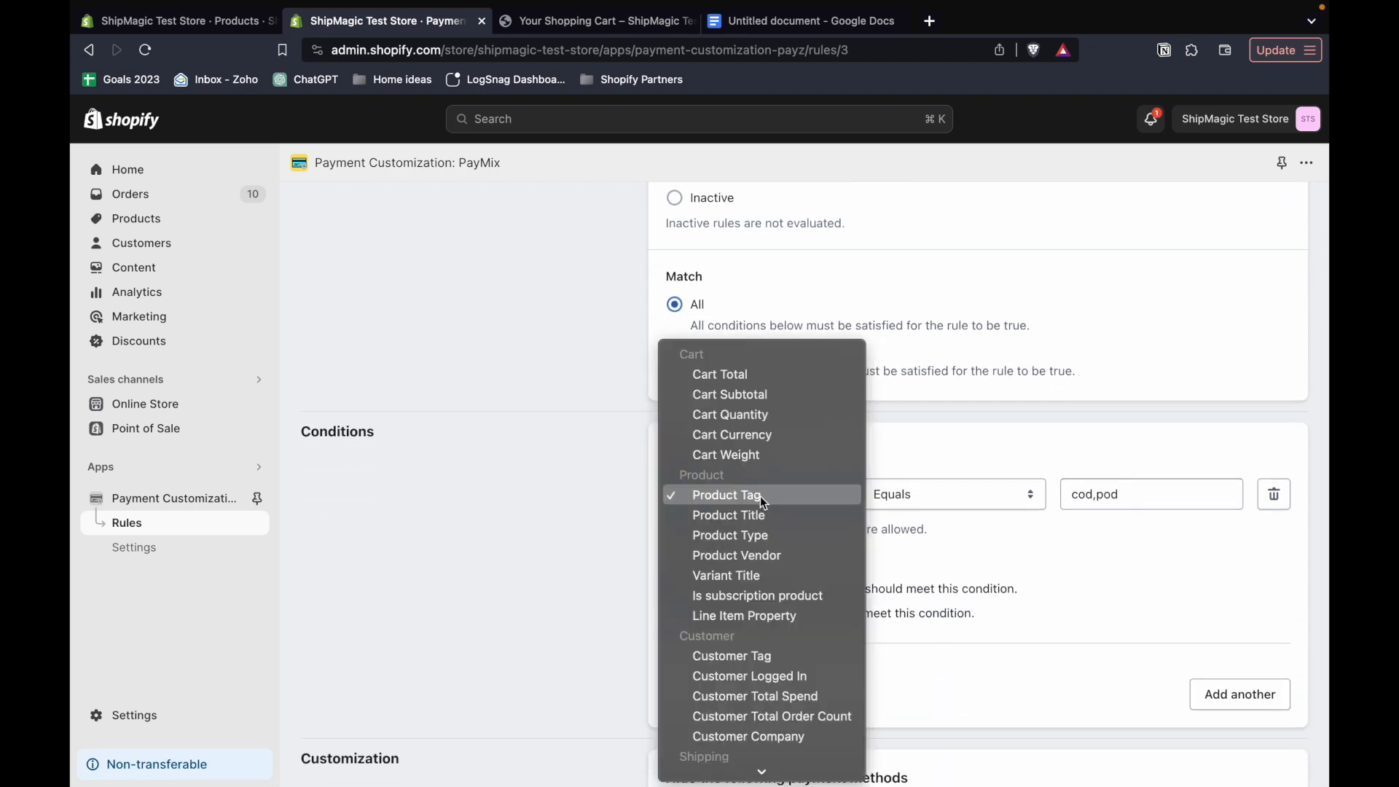
pyautogui.click(751, 397)
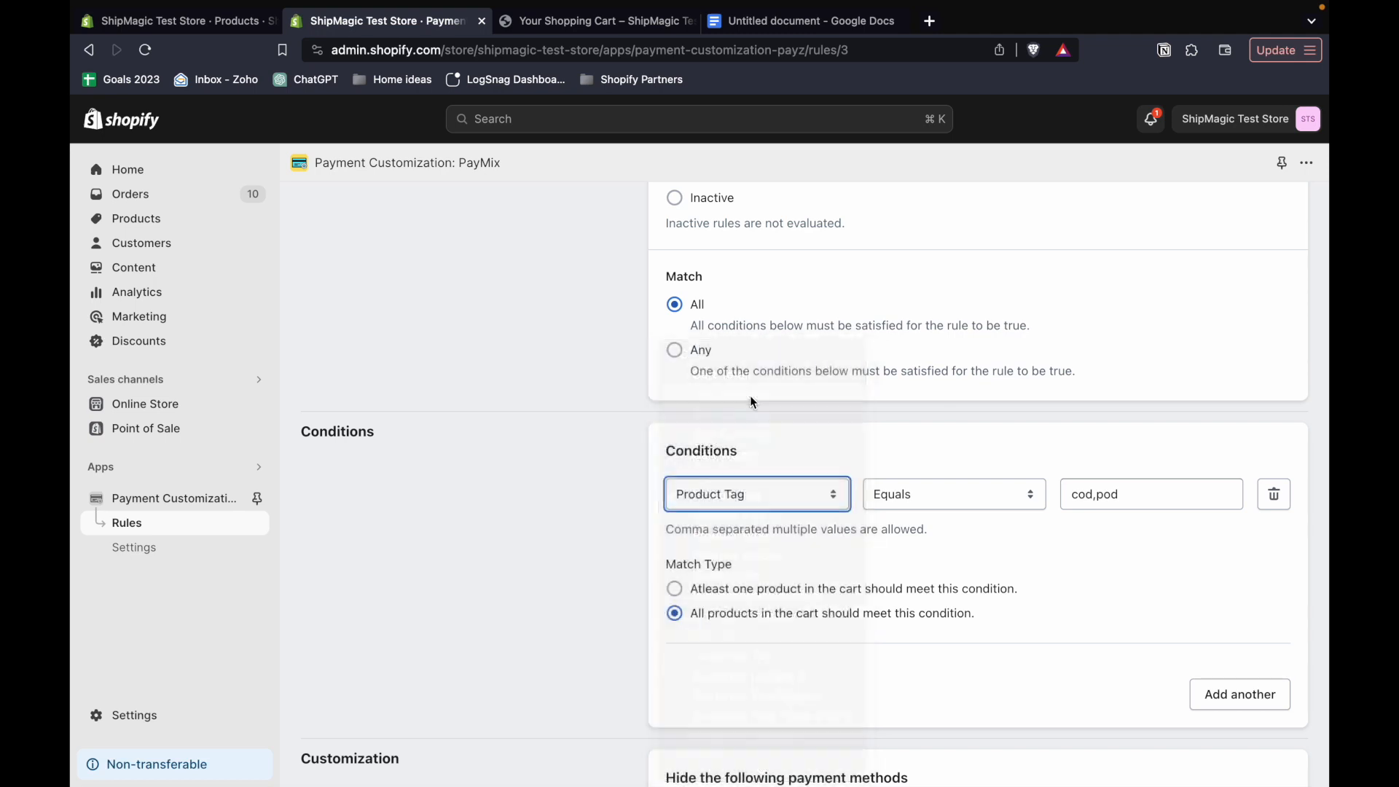
pyautogui.click(939, 506)
pyautogui.click(932, 597)
# - Replace the Cart Subtotal condition's value with 1000
pyautogui.click(1115, 495)
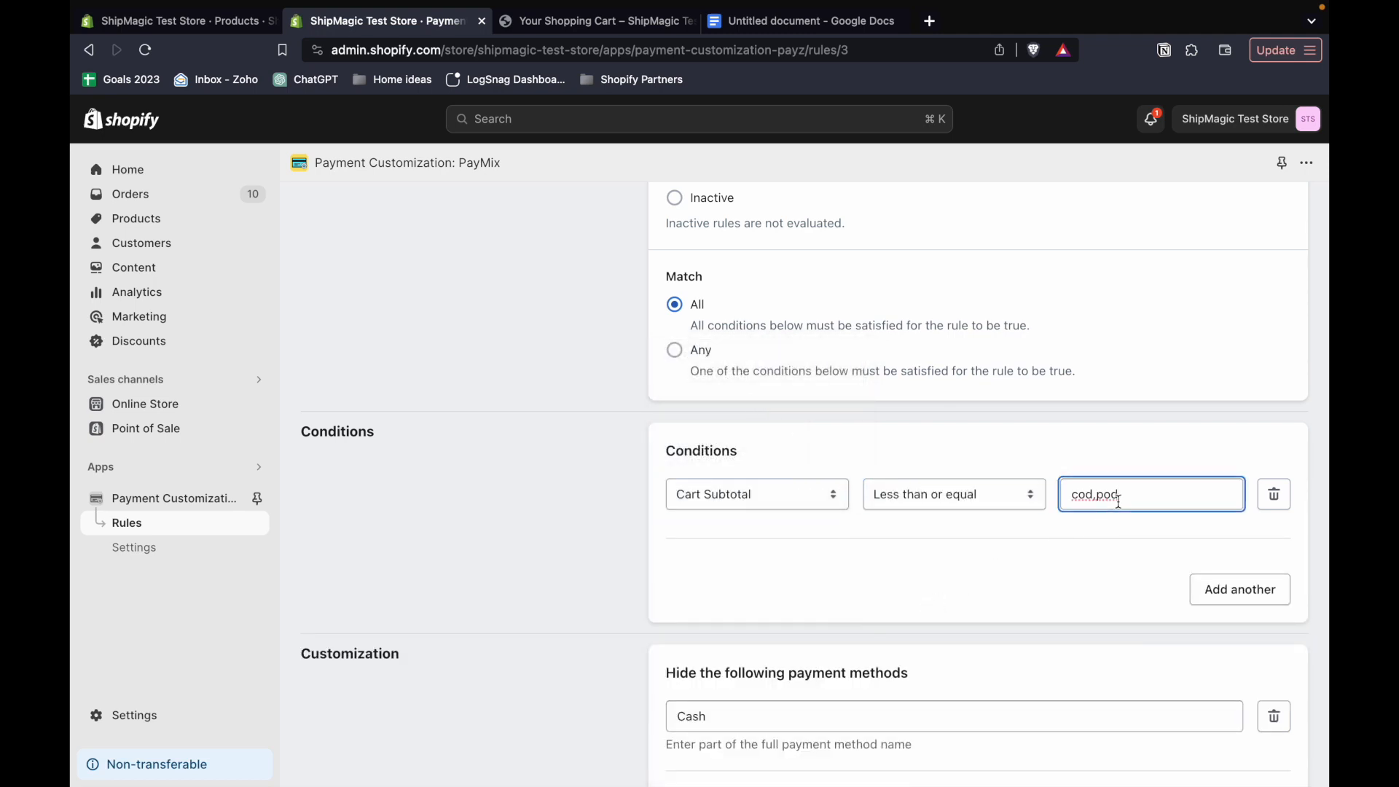
pyautogui.doubleClick(1117, 497)
pyautogui.press('super+a')
pyautogui.press('BackSpace')
pyautogui.write('100')
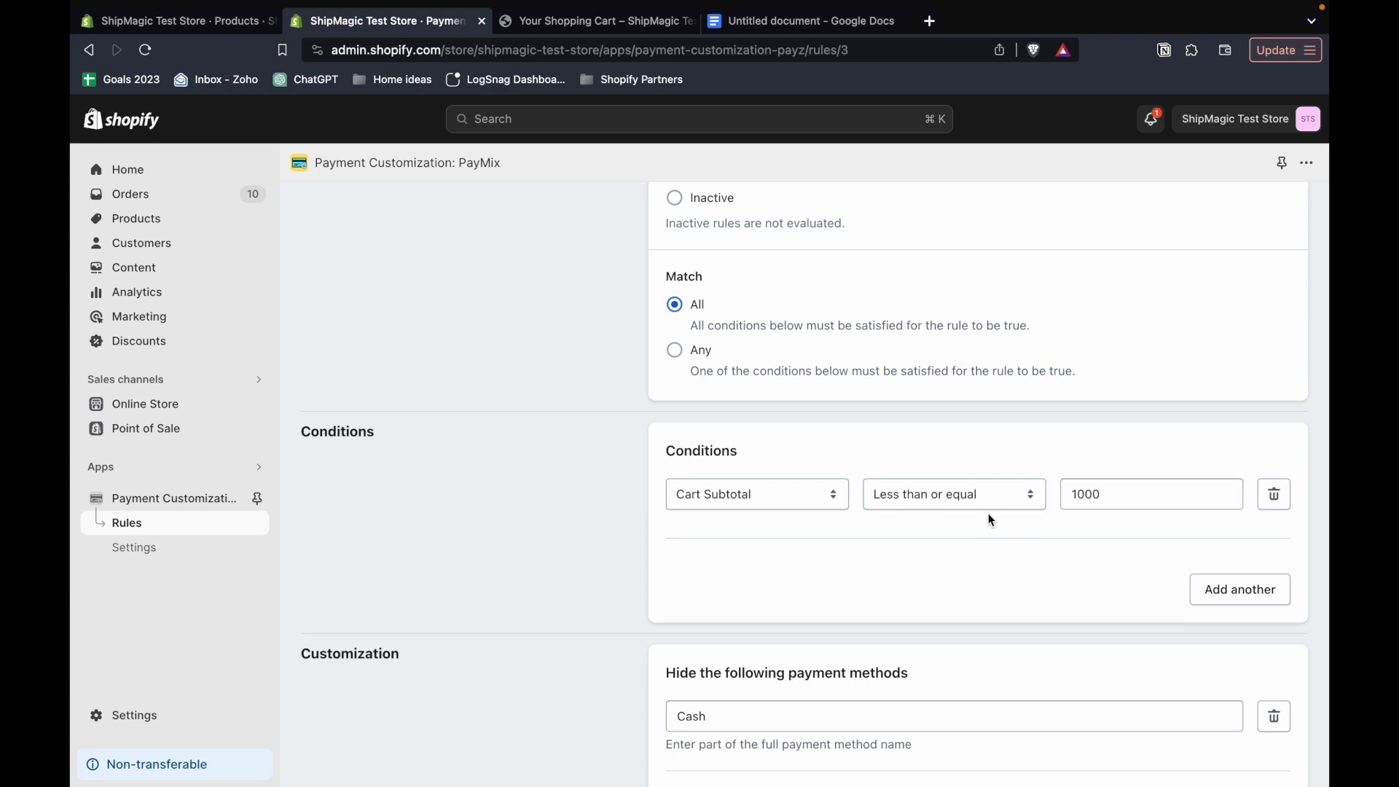
# - Review the condition's comparison setting and the Cash entry under the payment methods to hide
pyautogui.click(973, 505)
pyautogui.click(955, 500)
pyautogui.scroll(-1, 1161, 578)
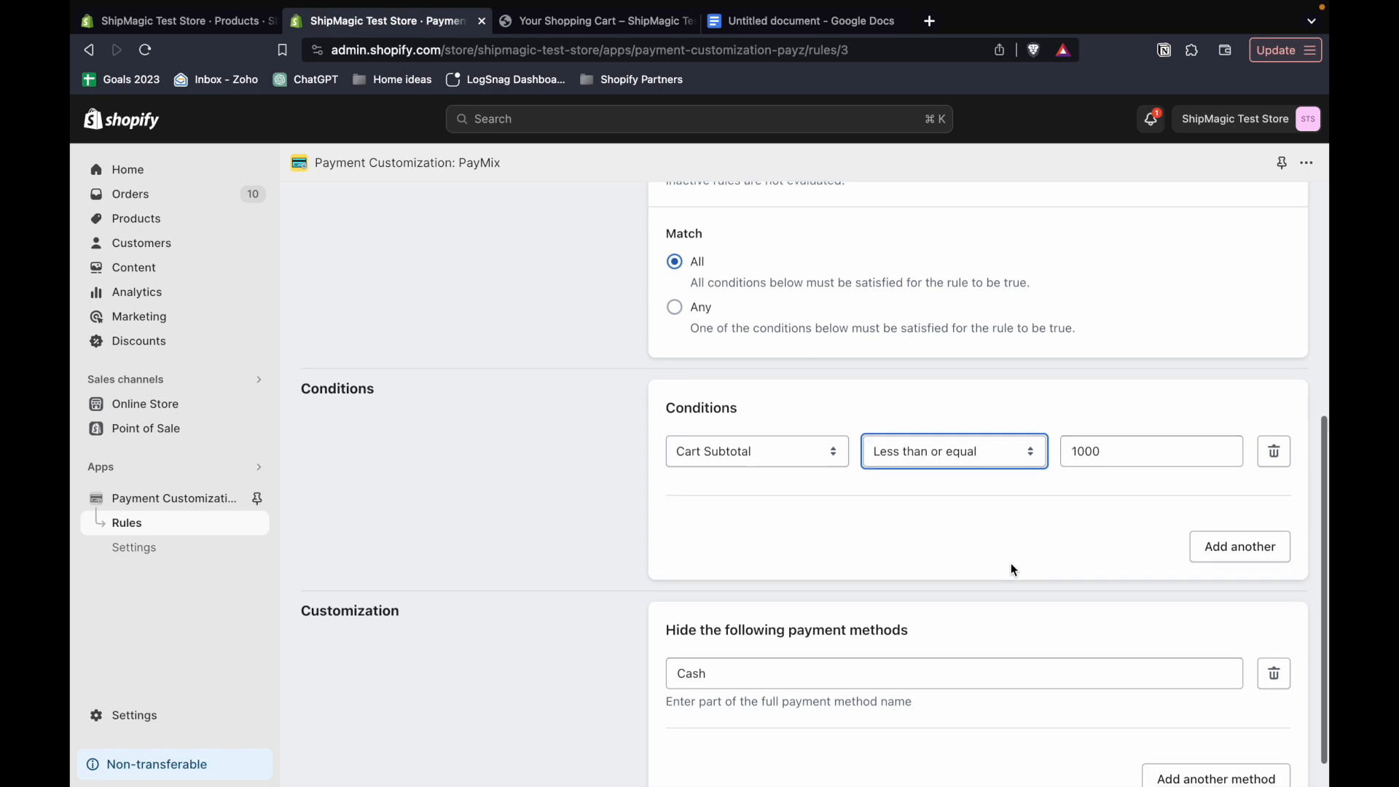
pyautogui.scroll(-1, 1012, 562)
pyautogui.click(777, 648)
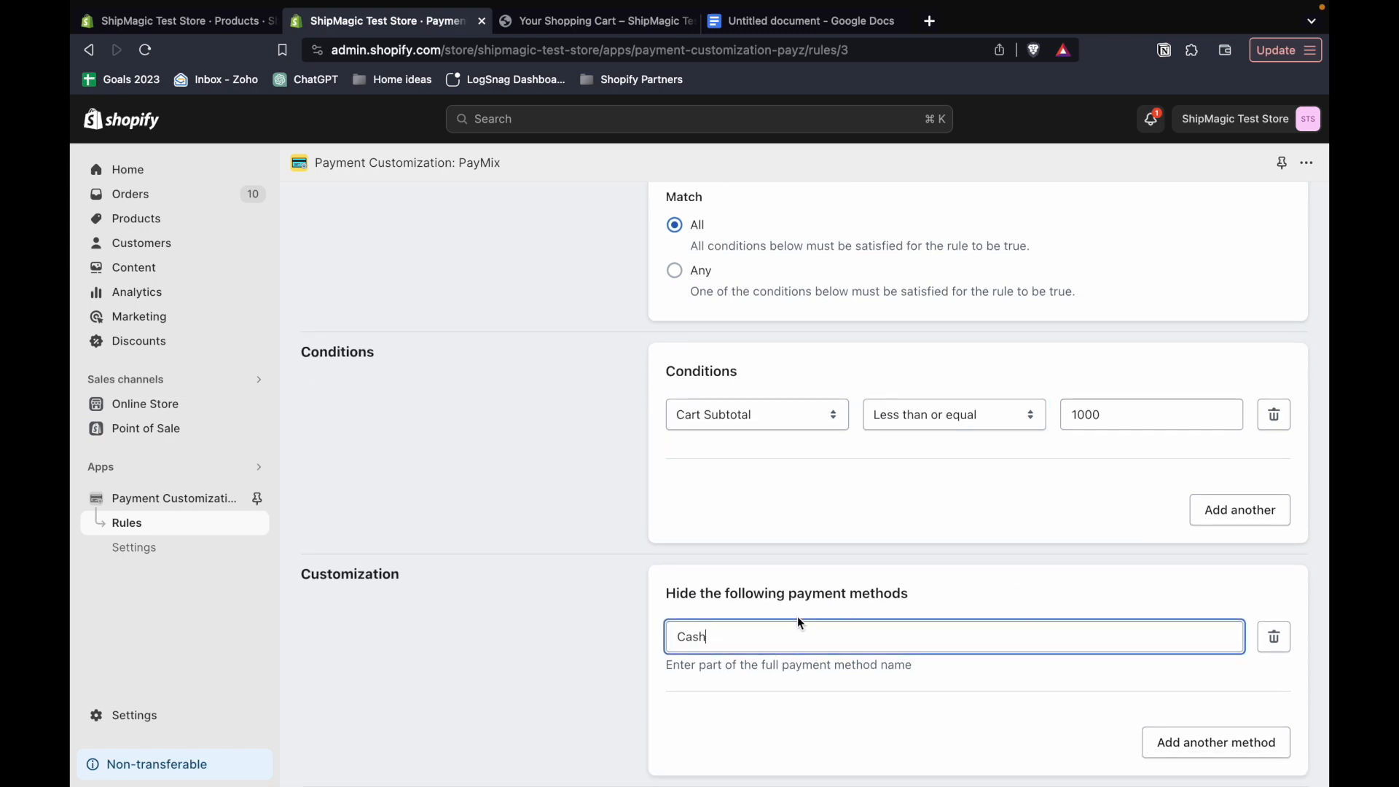
# - Save the edited COD hide rule
pyautogui.scroll(10, 1011, 548)
pyautogui.click(1279, 232)
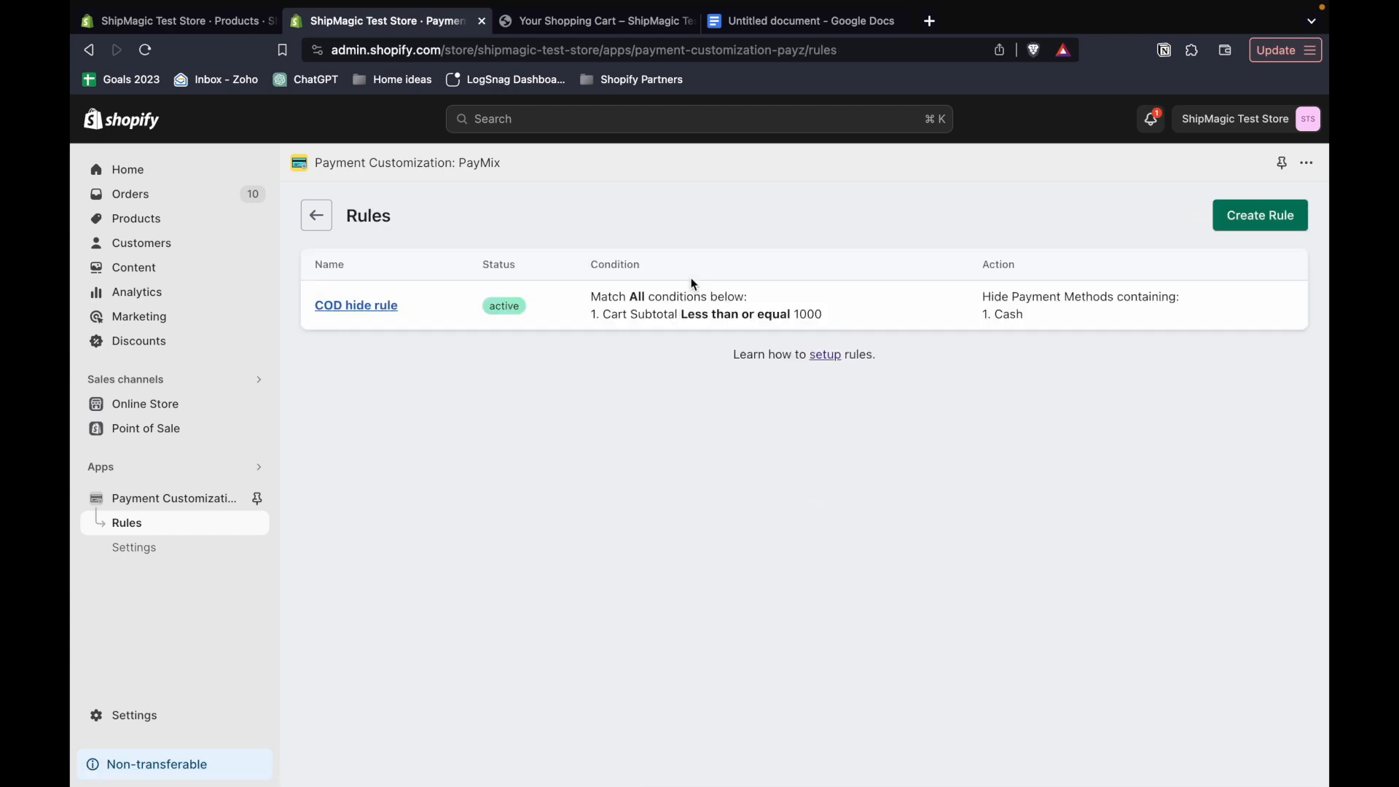
# - Check out the store cart holding one Large Snowboard: Hydrogen and examine the offered payment methods, selecting Bank Deposit
pyautogui.click(592, 28)
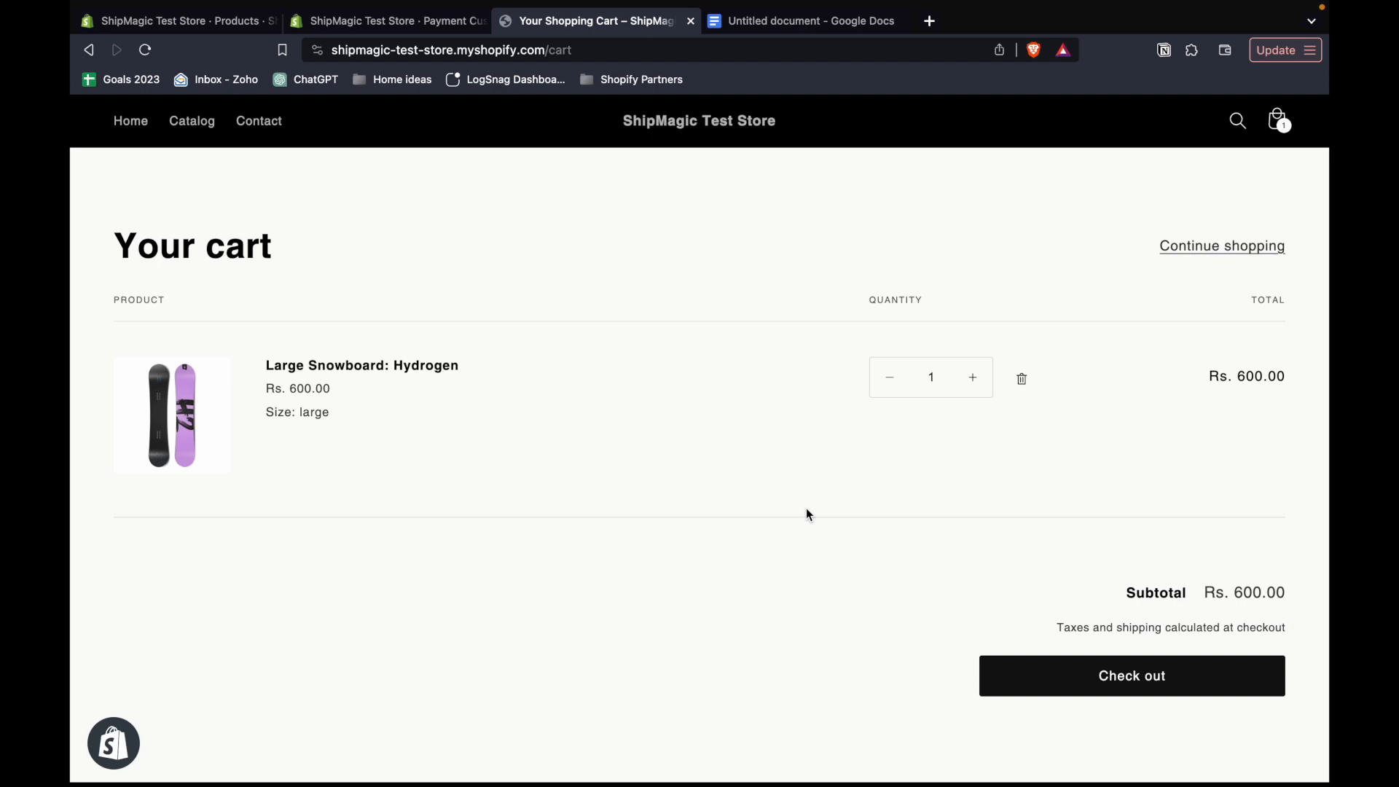
pyautogui.doubleClick(1252, 590)
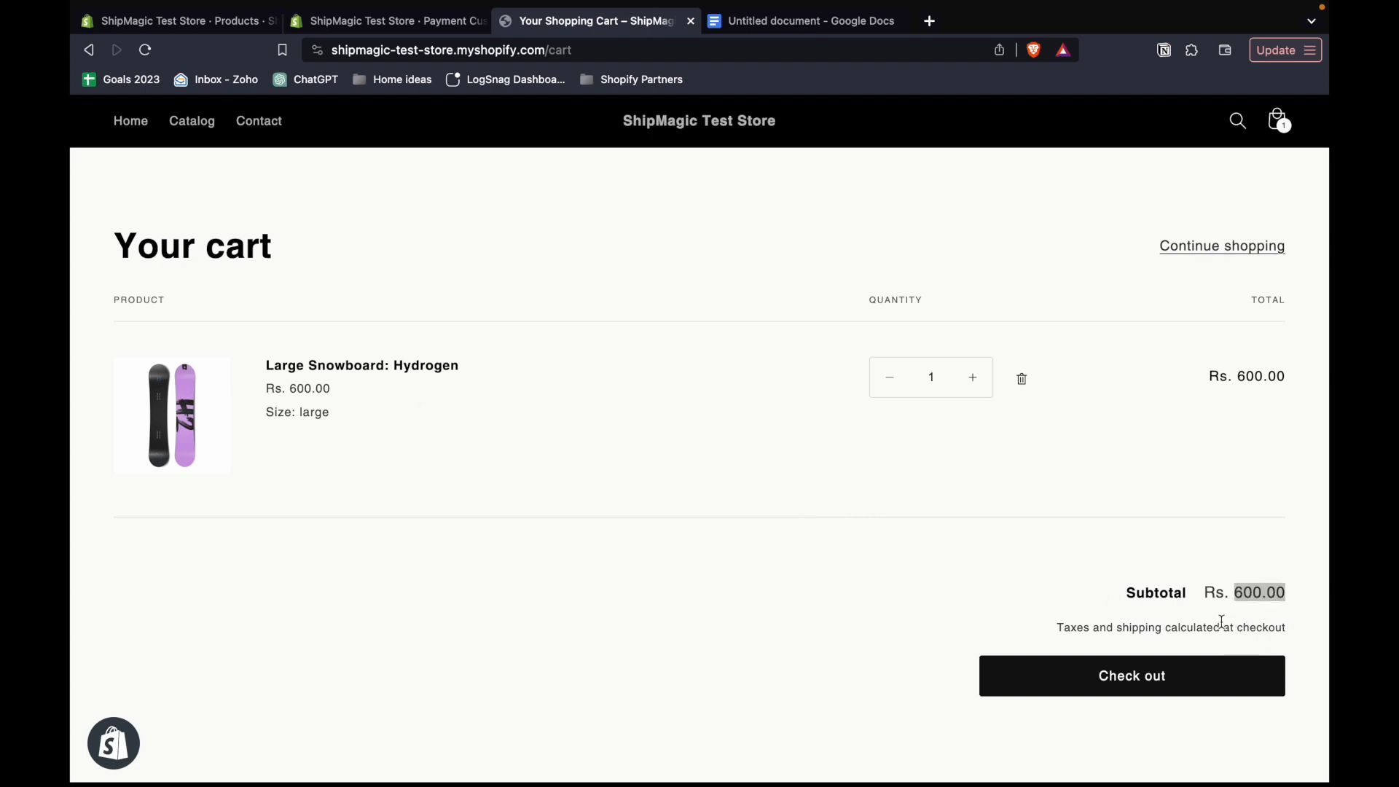
pyautogui.click(1138, 687)
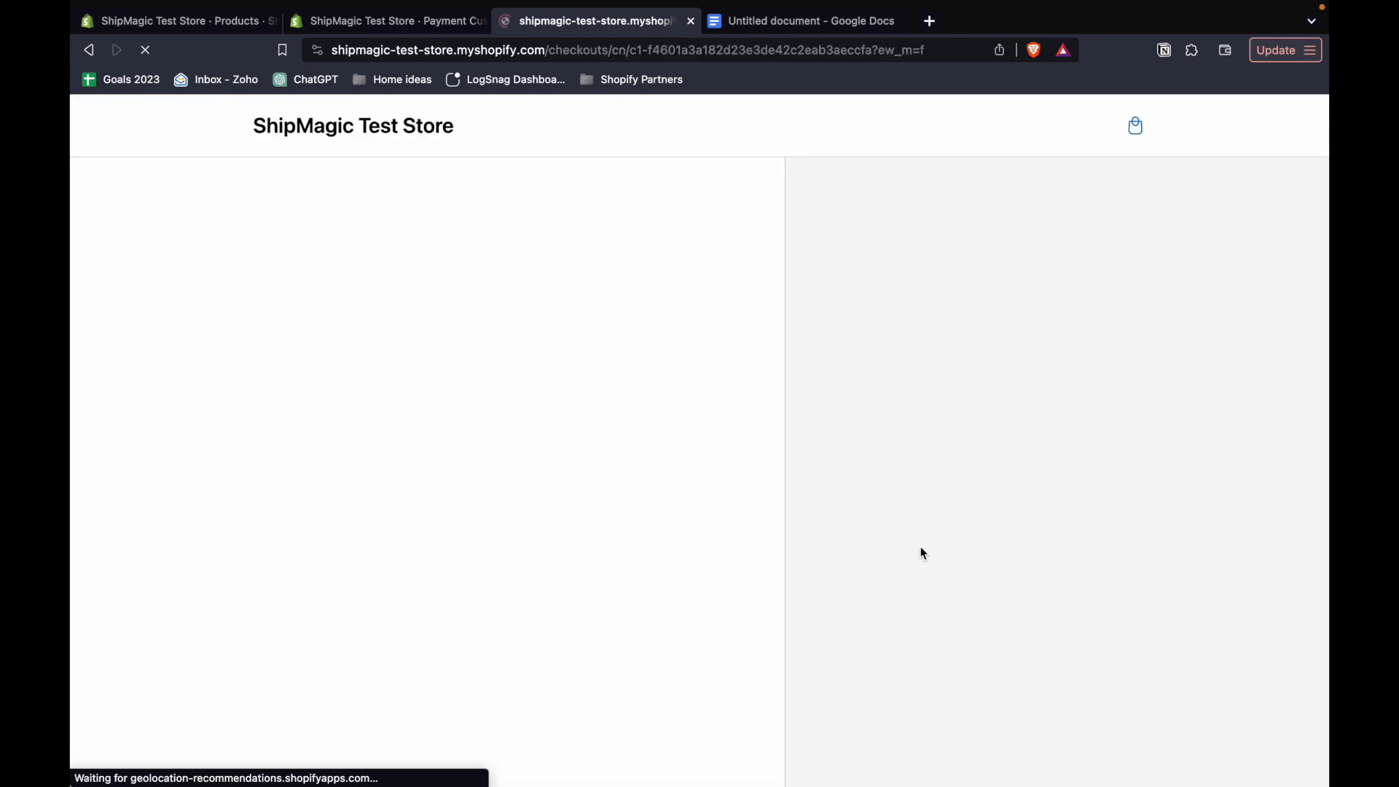
pyautogui.scroll(-7, 588, 435)
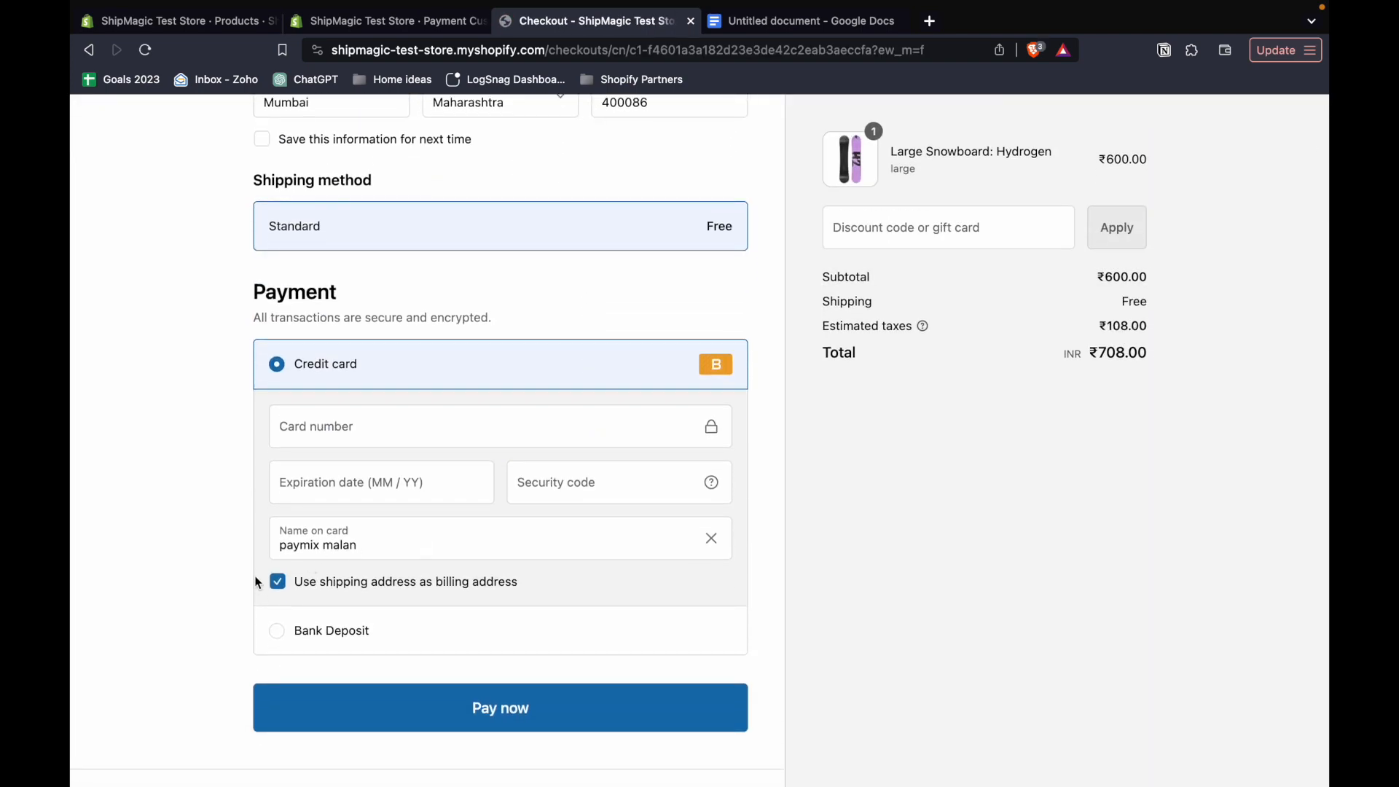
pyautogui.click(303, 642)
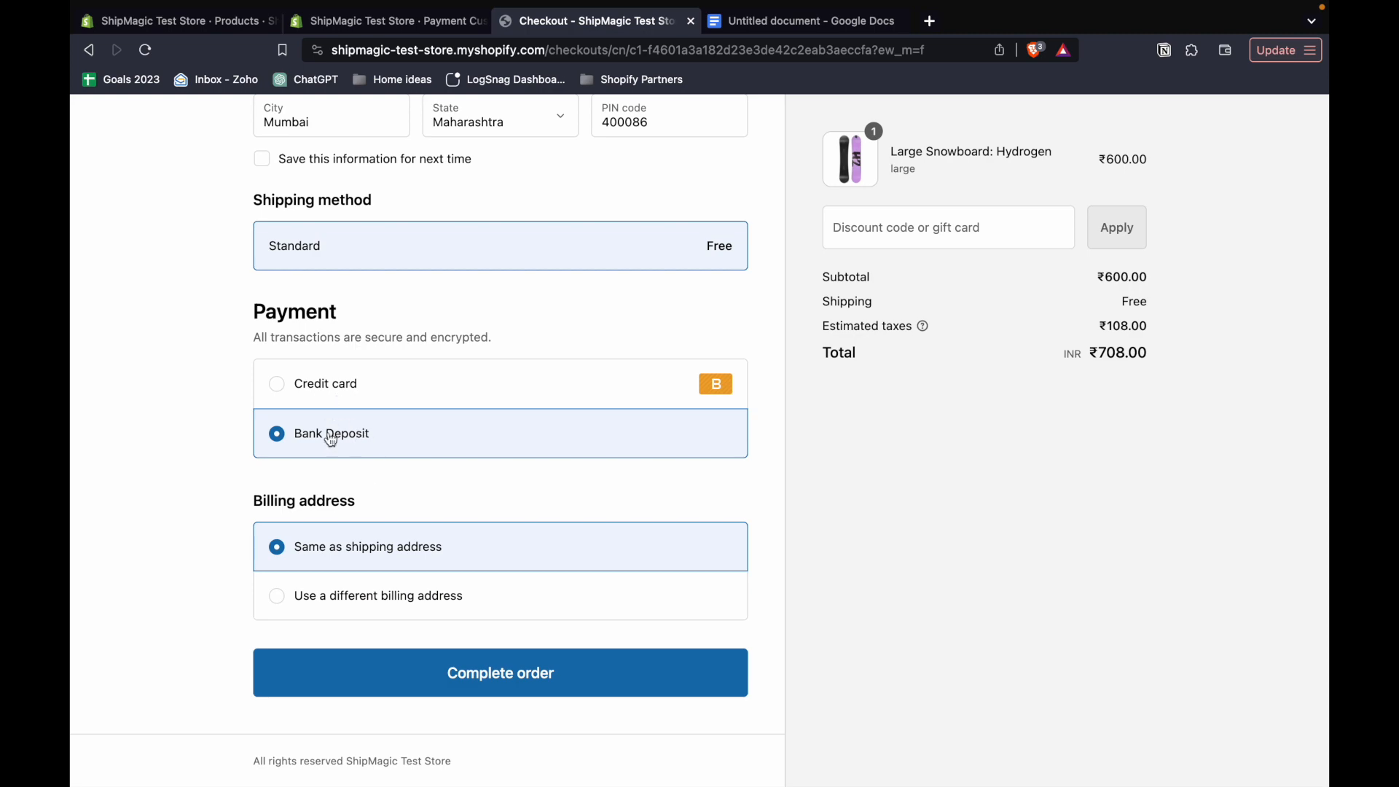
pyautogui.scroll(7, 333, 400)
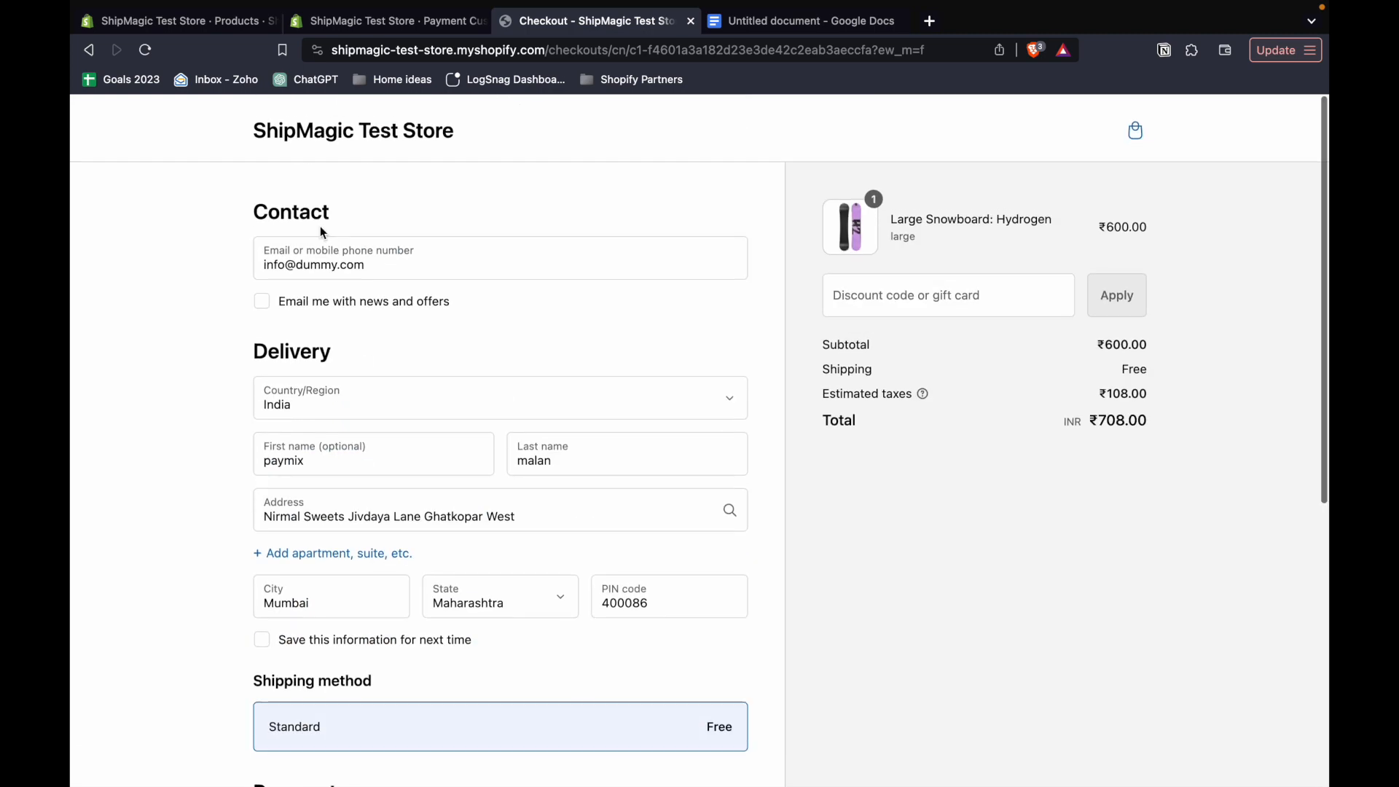
# - Return to the cart, increase the Large Snowboard: Hydrogen quantity to 2 and check the subtotal
pyautogui.hscroll(-5, 394, 306)
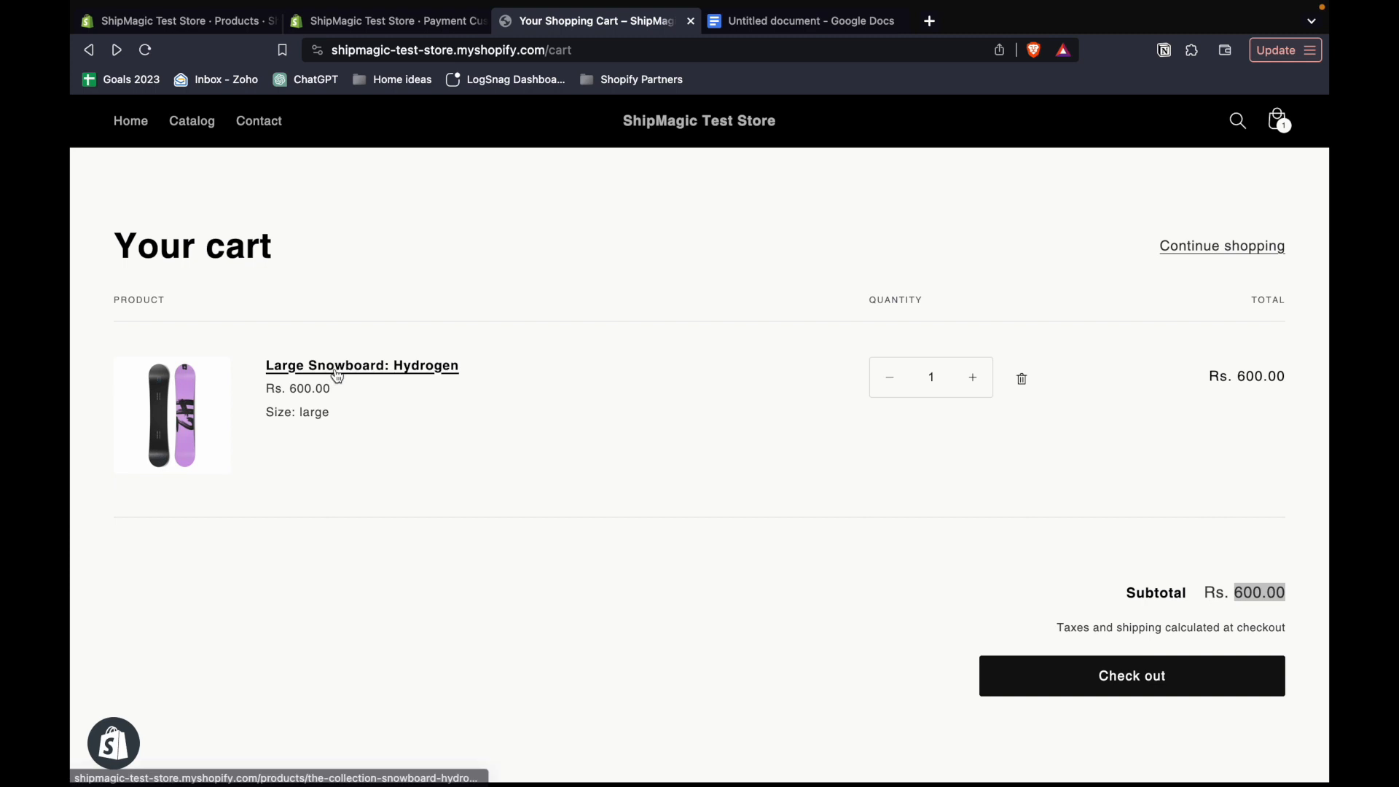
pyautogui.click(974, 377)
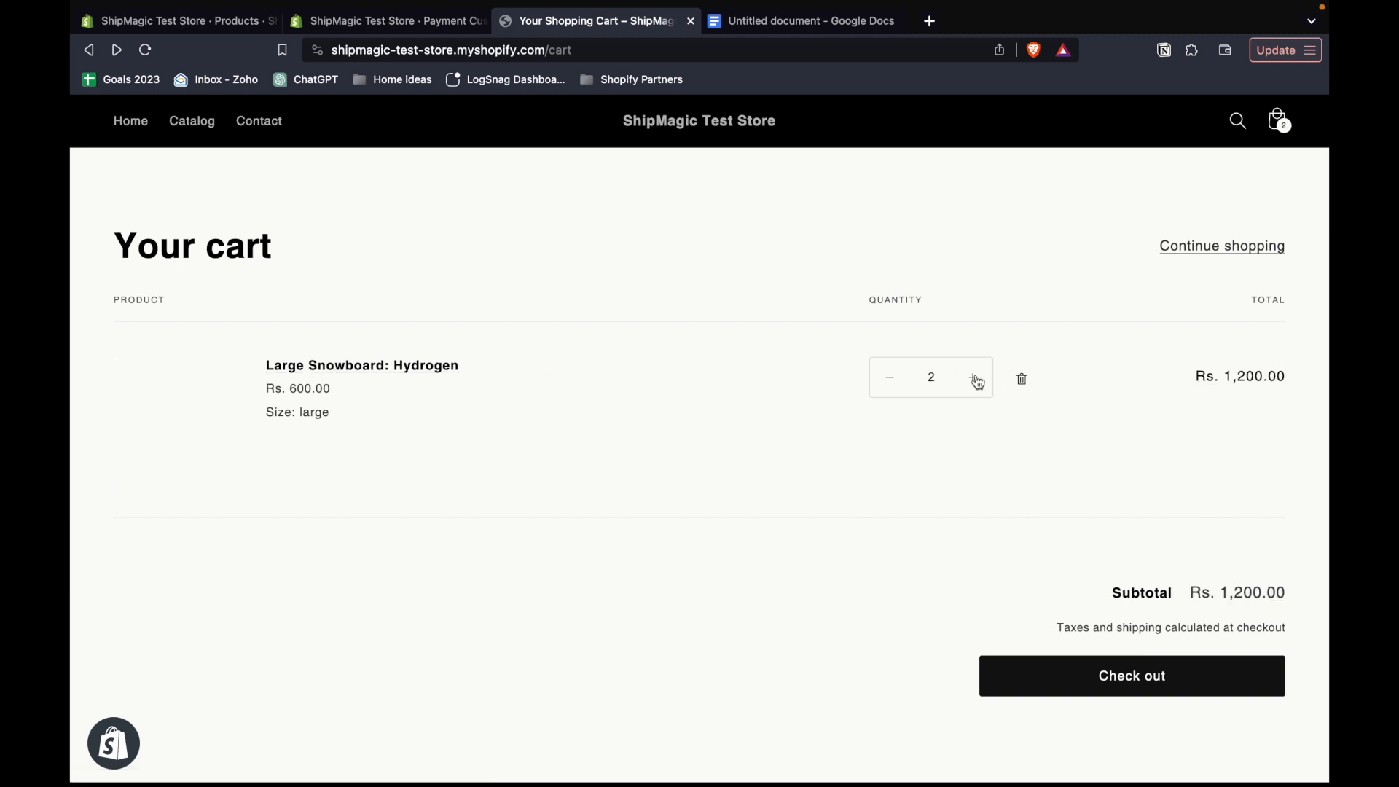
pyautogui.click(1241, 594)
pyautogui.doubleClick(1241, 594)
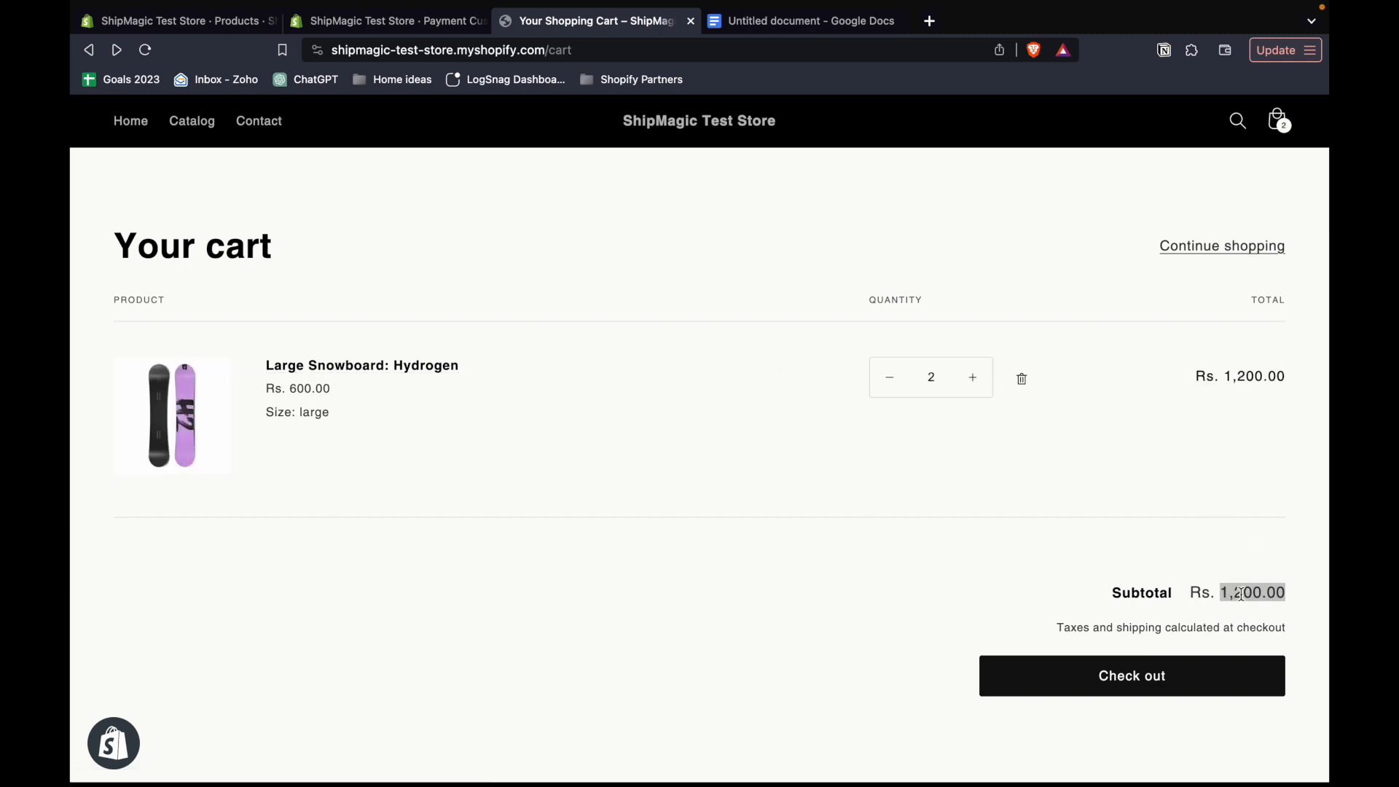
# - Check out the cart with two snowboards and examine which payment methods are offered
pyautogui.click(1158, 692)
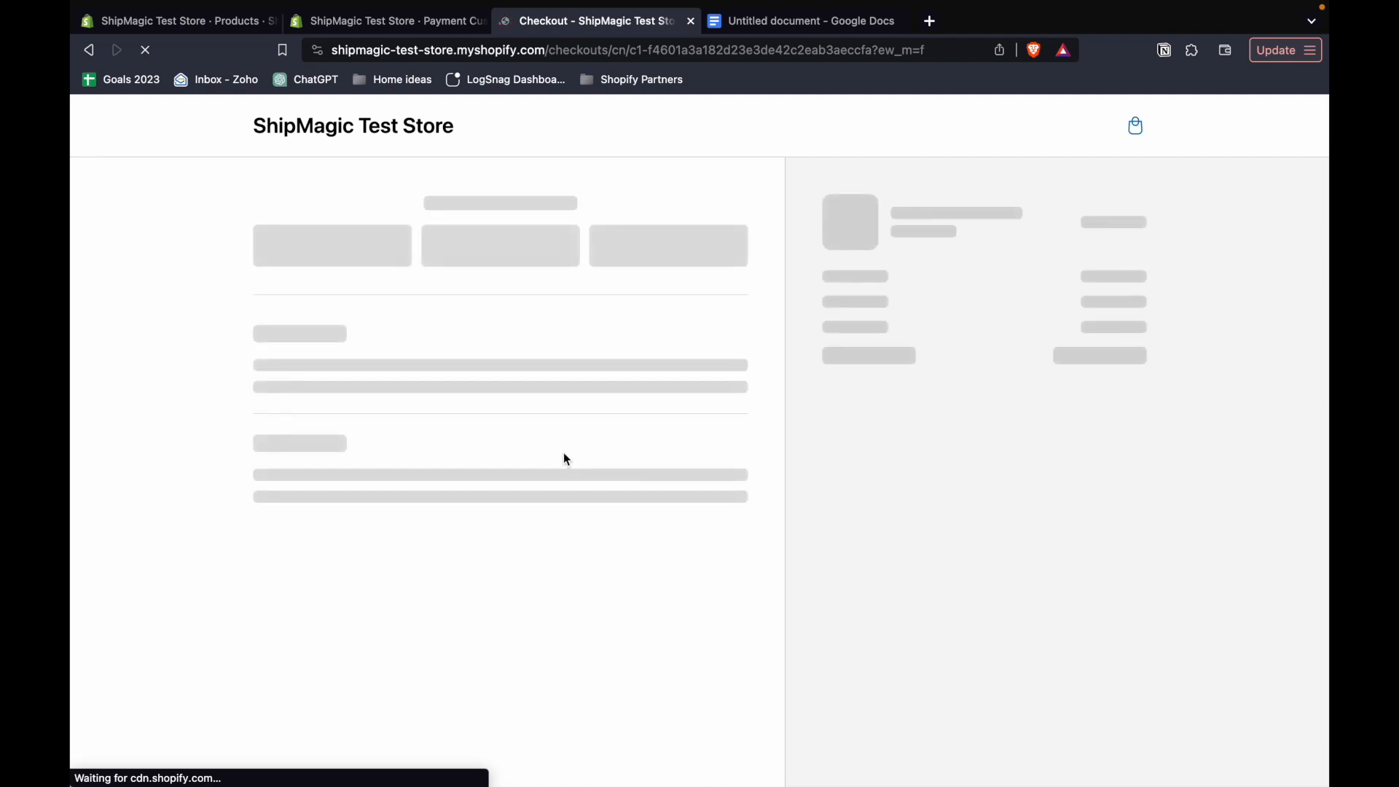
pyautogui.scroll(-3, 564, 453)
pyautogui.scroll(-4, 564, 453)
pyautogui.click(350, 387)
pyautogui.click(321, 433)
pyautogui.click(339, 397)
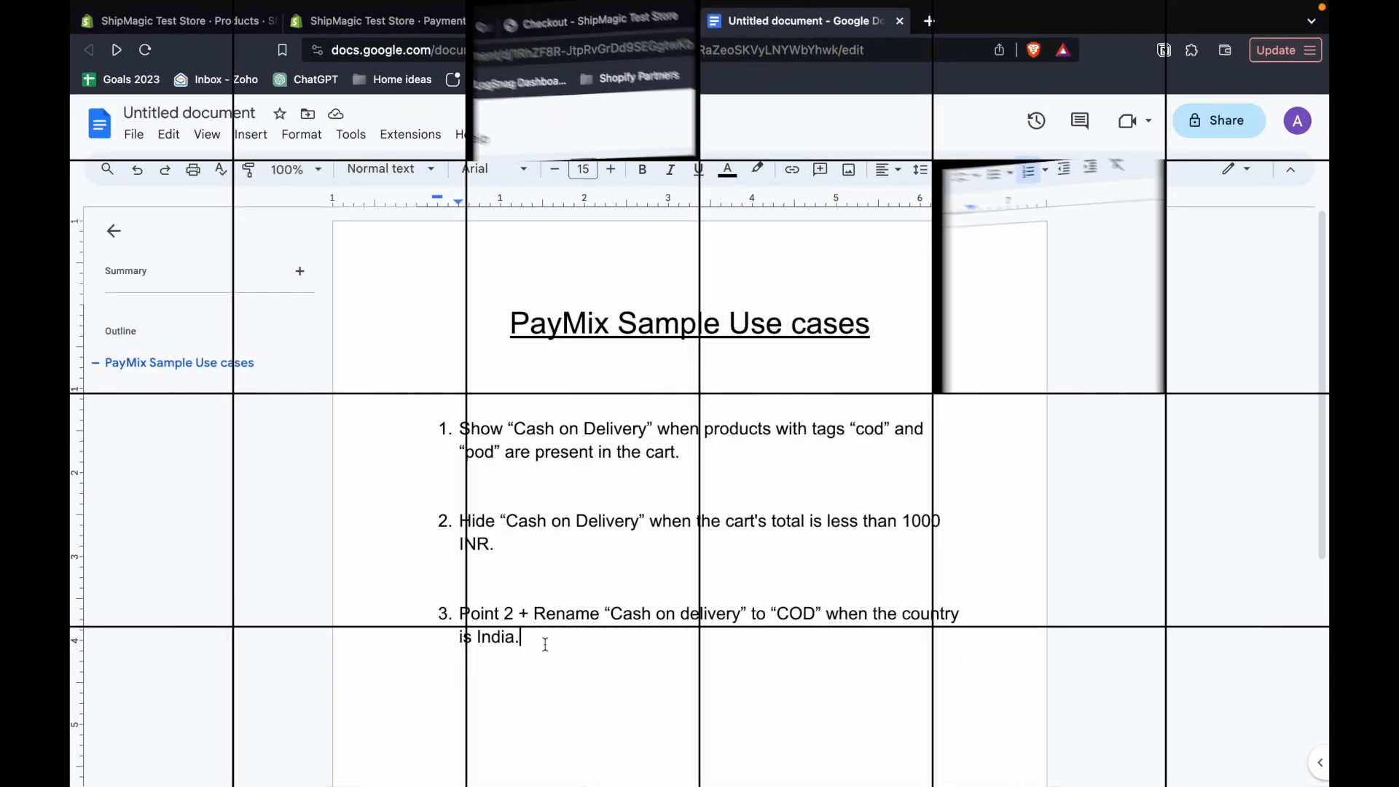
# - Review use cases 2 and 3 in the PayMix Sample Use cases document in Google Docs
pyautogui.moveTo(513, 616); pyautogui.dragTo(459, 615)
pyautogui.click(503, 542)
pyautogui.moveTo(502, 542); pyautogui.dragTo(461, 522)
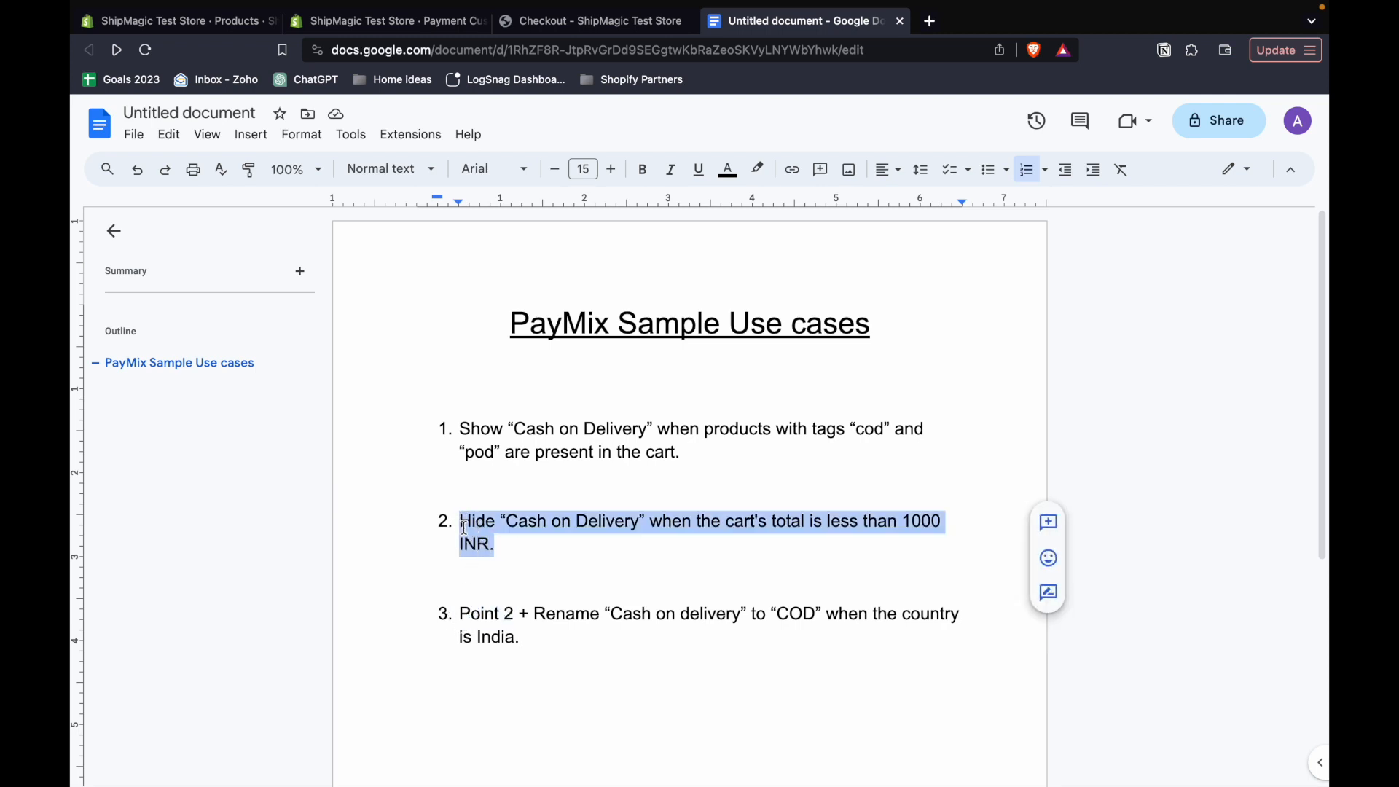
pyautogui.click(531, 619)
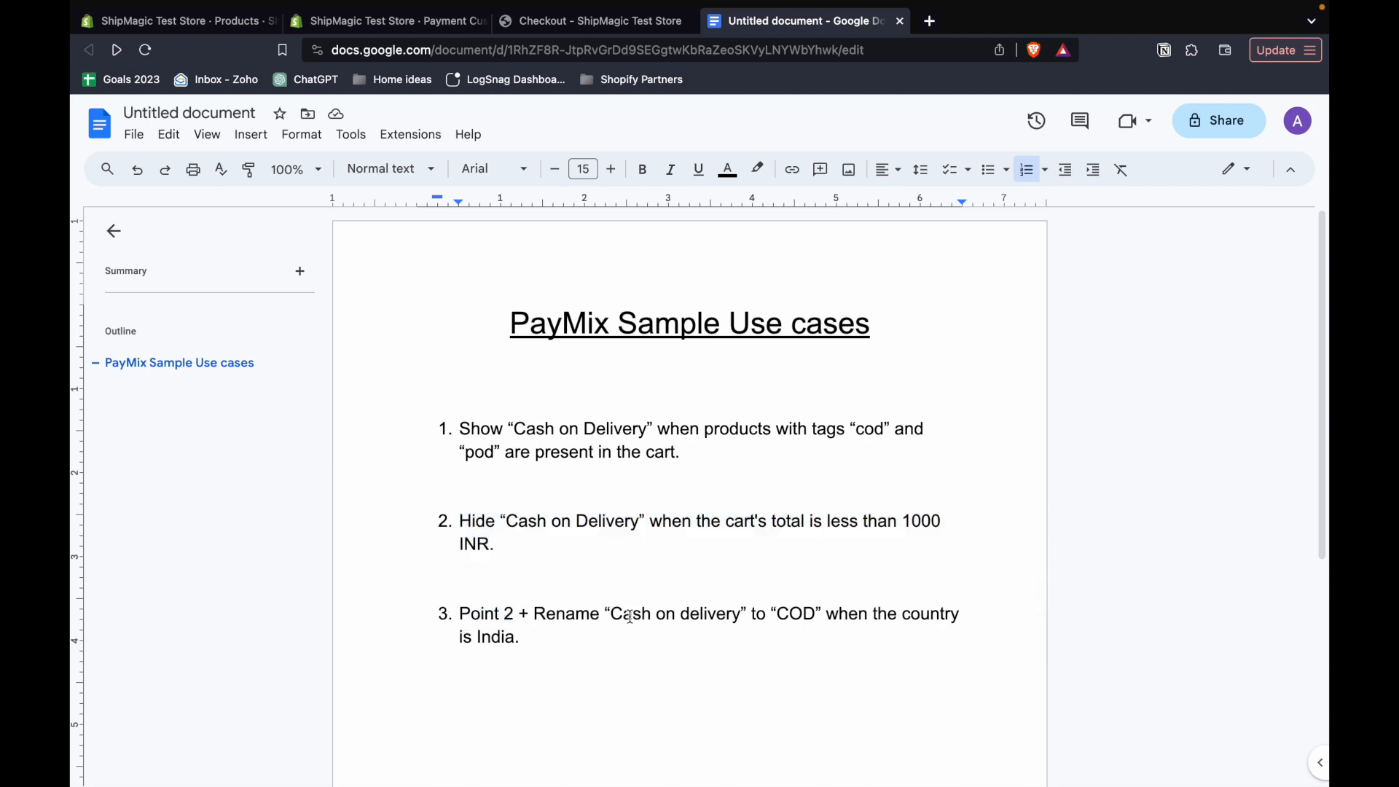
pyautogui.moveTo(611, 615); pyautogui.dragTo(741, 618)
pyautogui.click(794, 619)
pyautogui.doubleClick(488, 636)
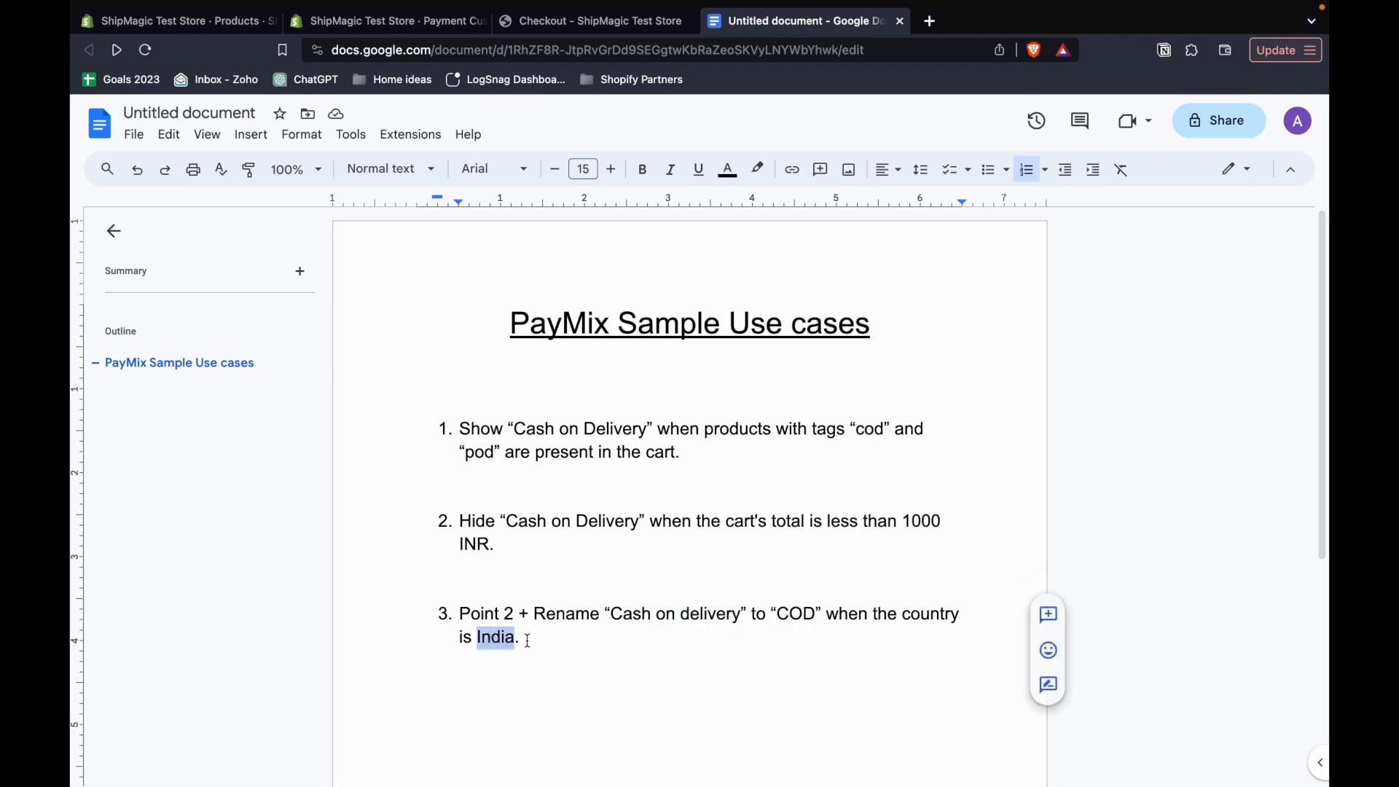
pyautogui.click(526, 639)
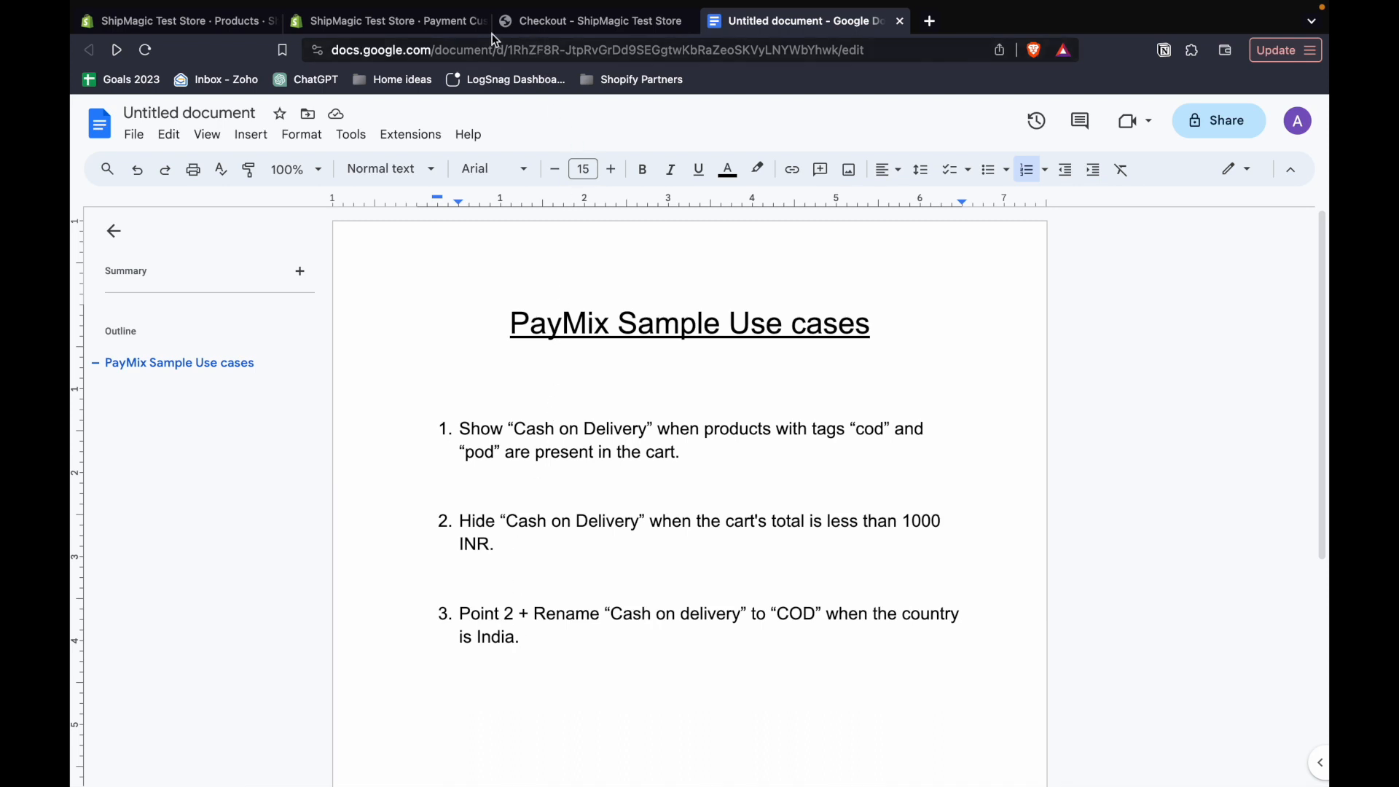
# - Switch back to PayMix in the Shopify admin and create a new rule of type Rename Payment Methods
pyautogui.click(404, 22)
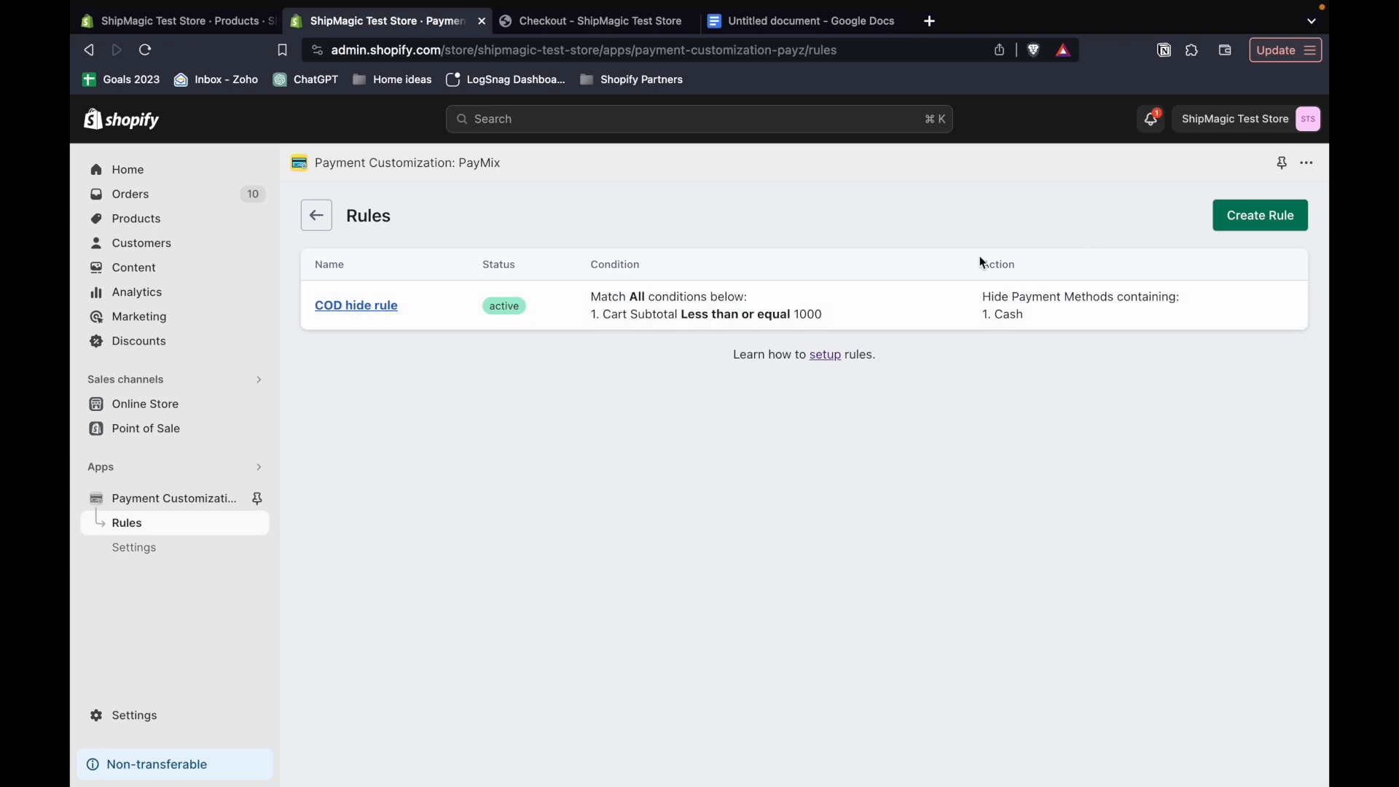
pyautogui.click(1258, 215)
pyautogui.click(799, 305)
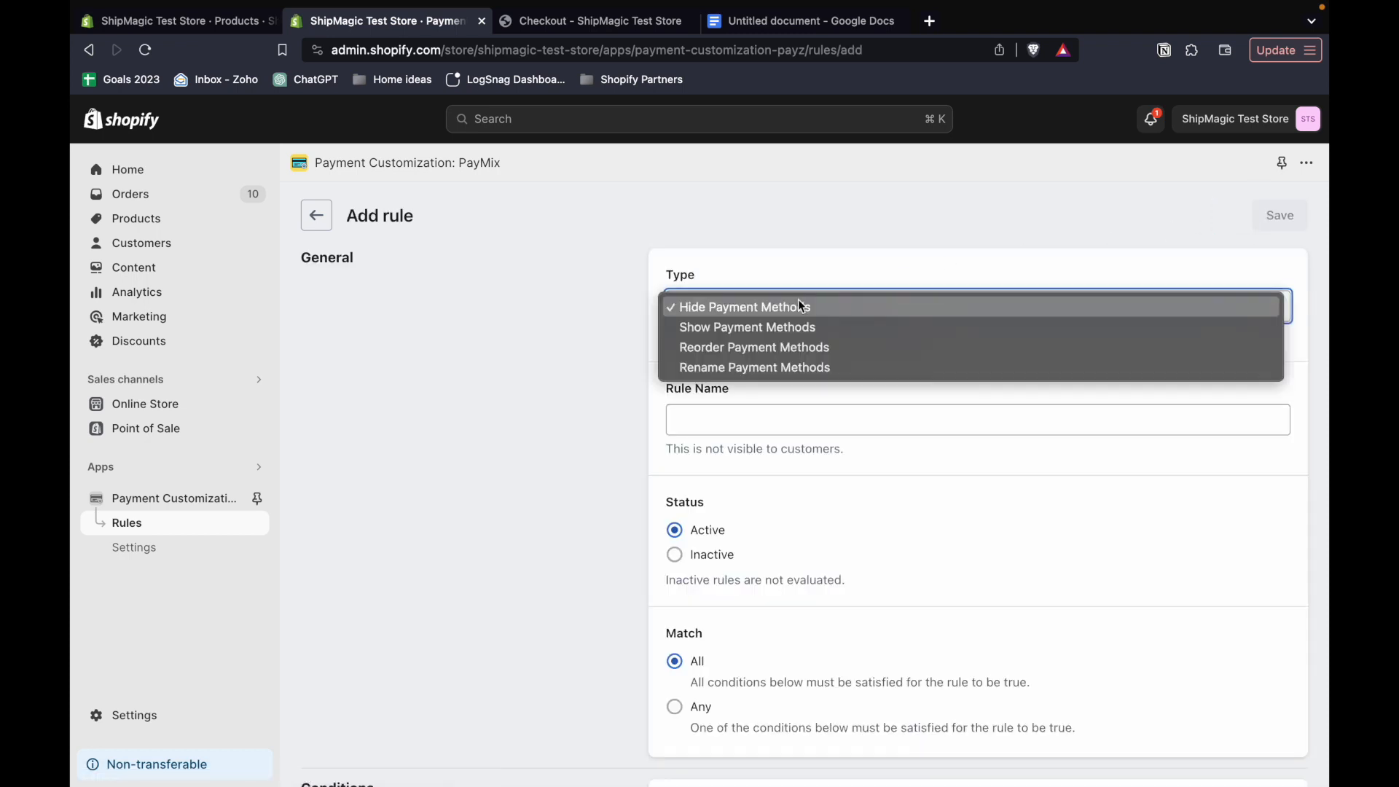
pyautogui.click(740, 366)
# - Name the new rule "Rename cash on delivery for India"
pyautogui.scroll(-2, 738, 366)
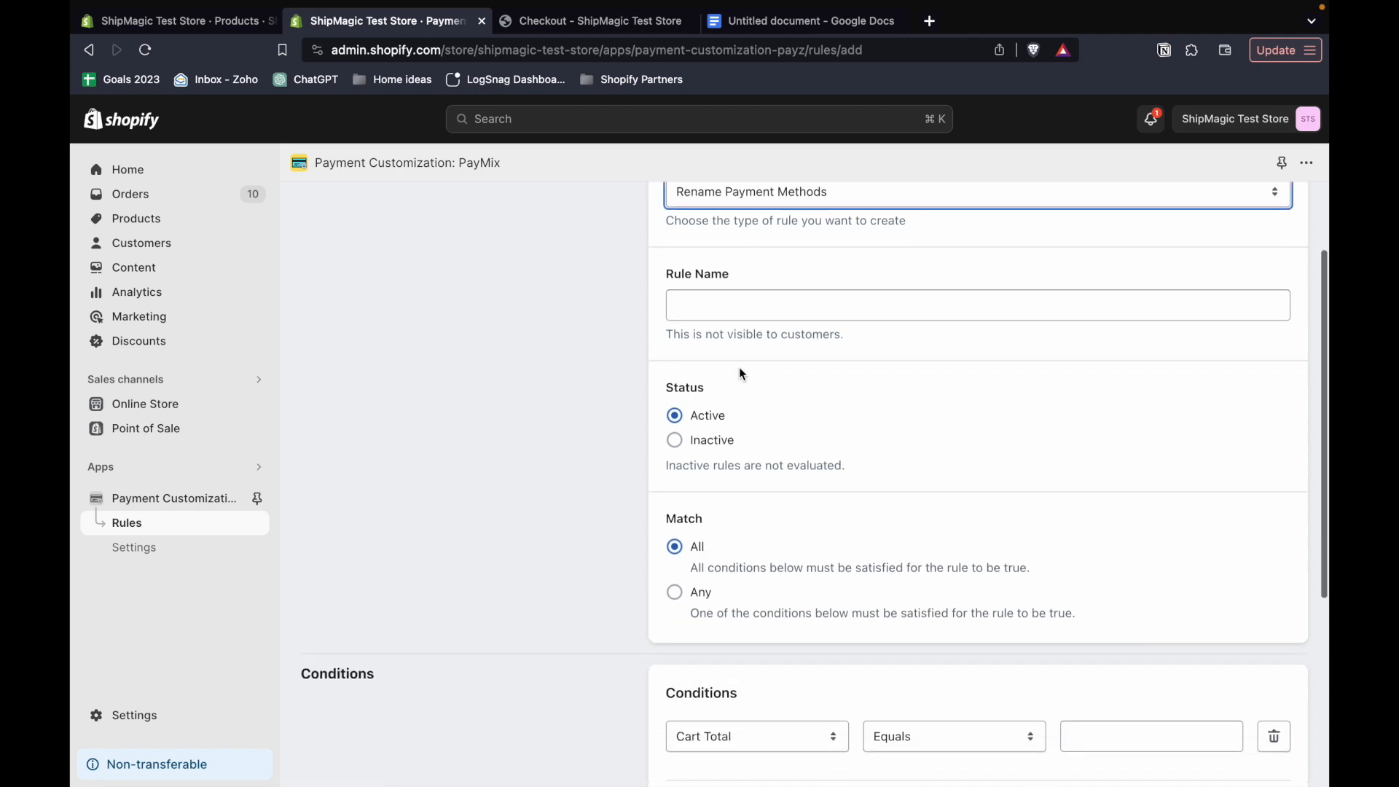
pyautogui.click(709, 302)
pyautogui.write('Rename ')
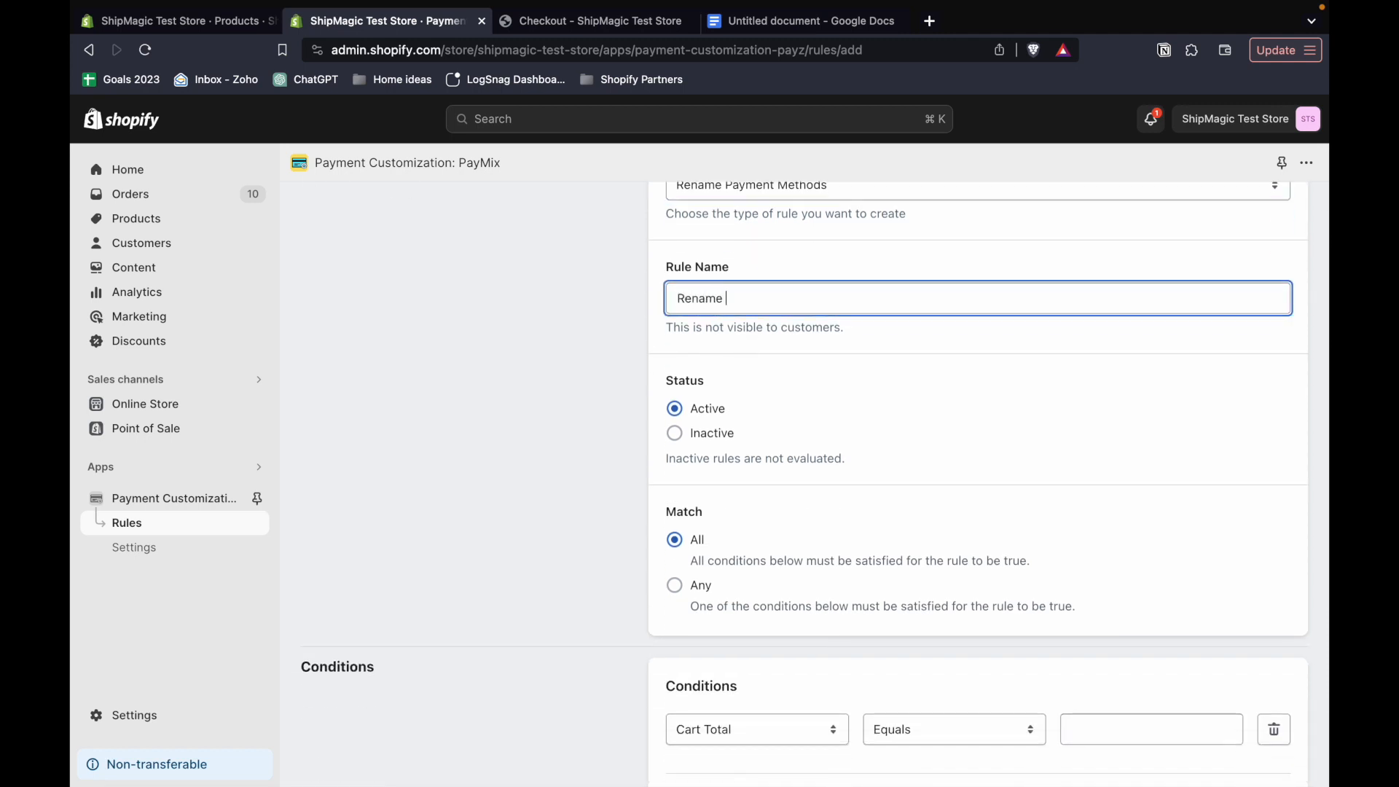
pyautogui.write('cash on delivery fo India')
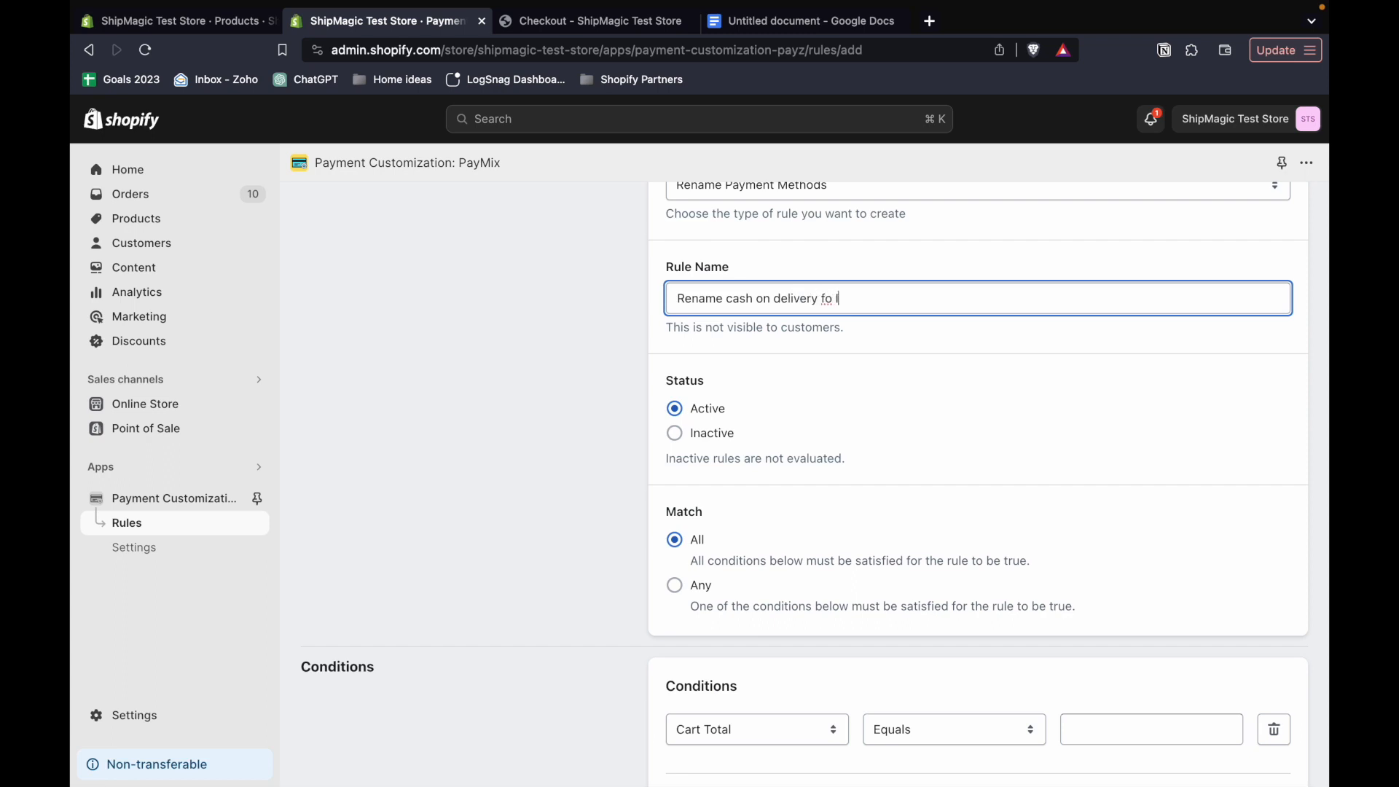
pyautogui.click(831, 301)
pyautogui.write('r')
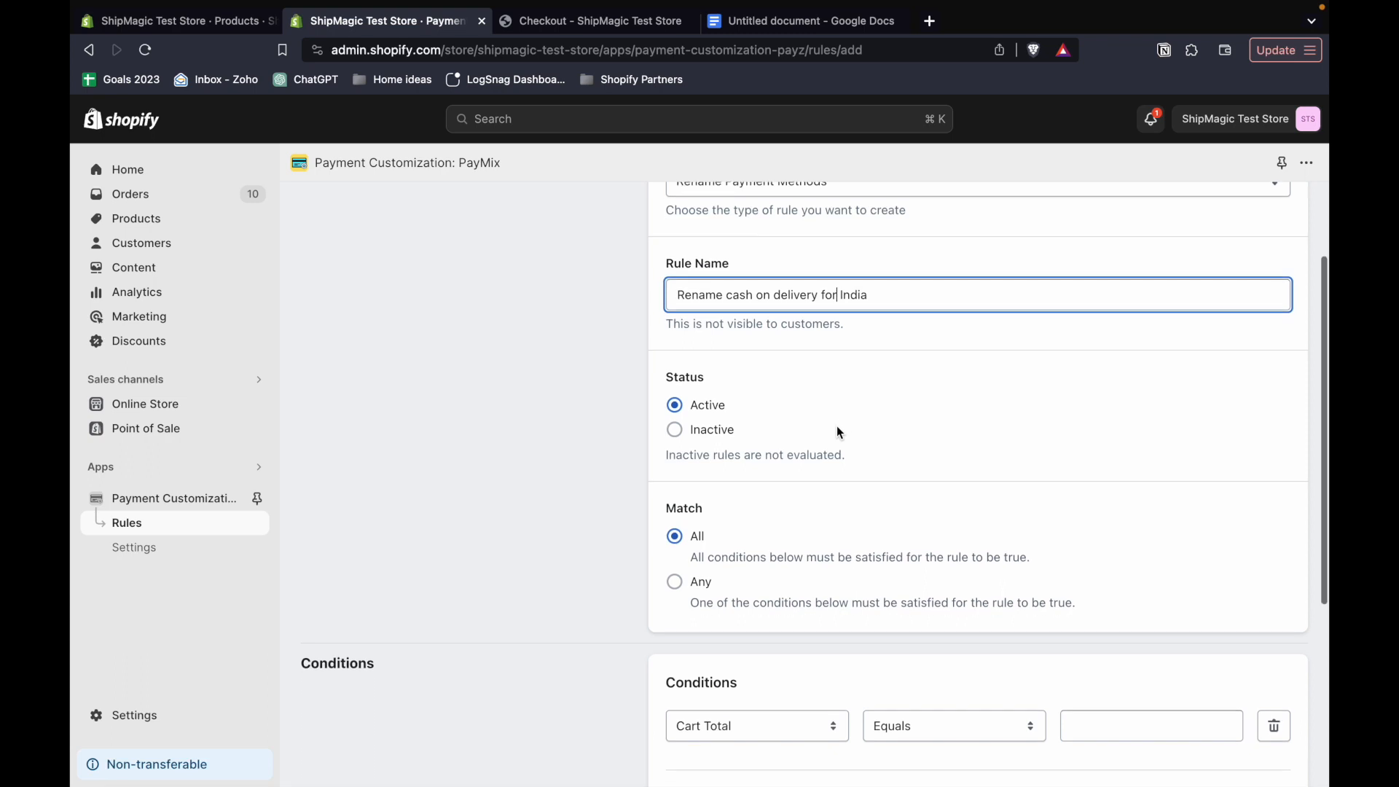
# - Change the new rule's condition from Cart Total to Country Code
pyautogui.scroll(-3, 836, 425)
pyautogui.scroll(-3, 713, 469)
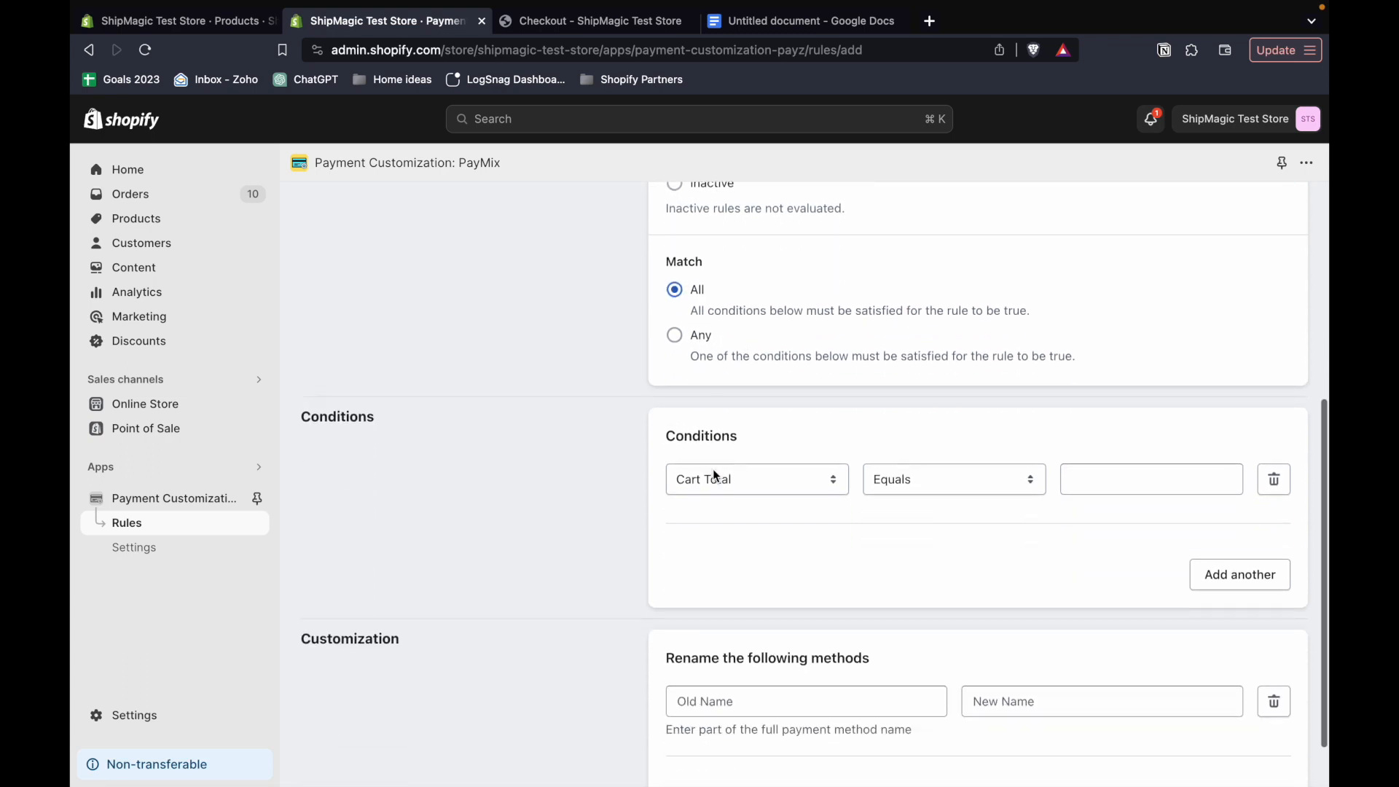
pyautogui.click(772, 426)
pyautogui.scroll(-3, 765, 510)
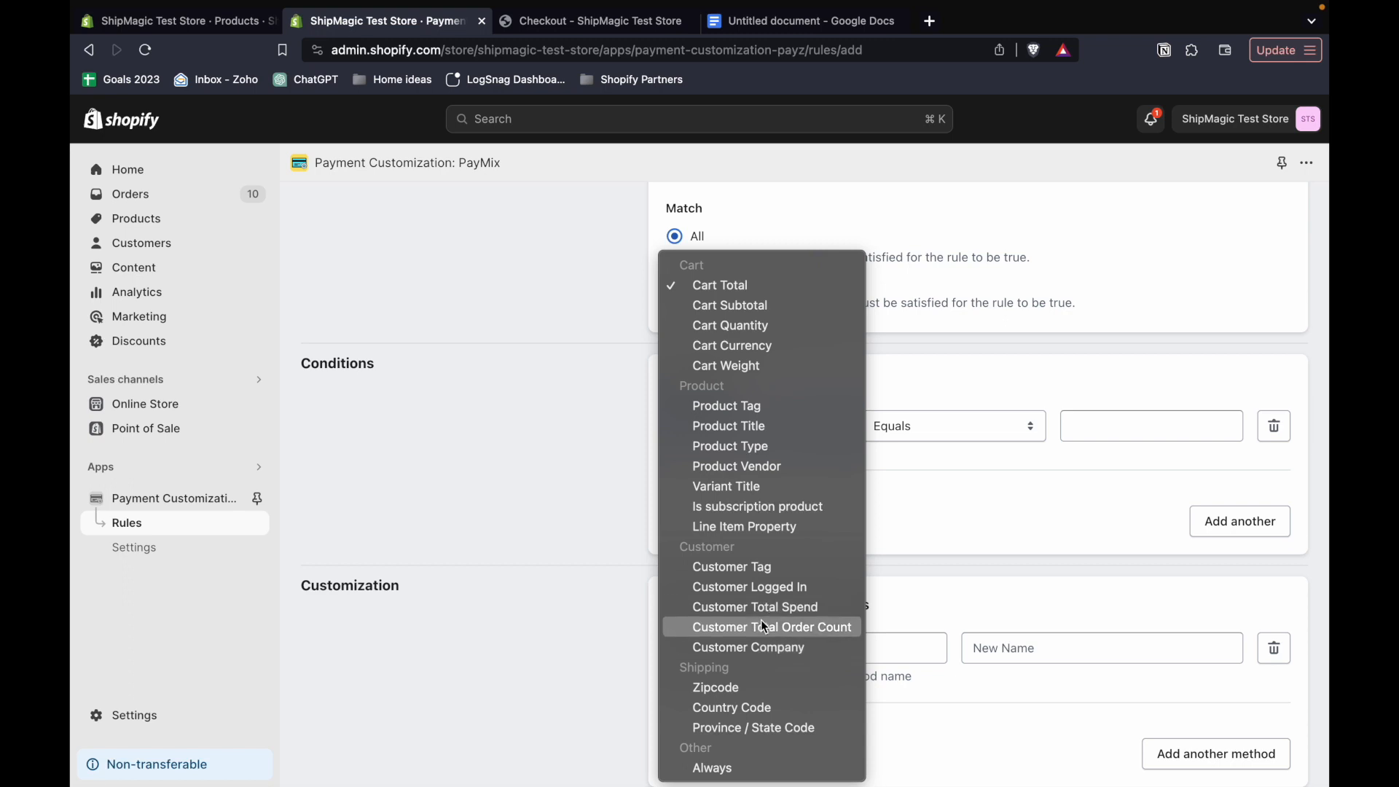
pyautogui.click(727, 706)
# - Look up India in Shopify's country code reference and set the Country Code condition's value to IN
pyautogui.scroll(-1, 749, 403)
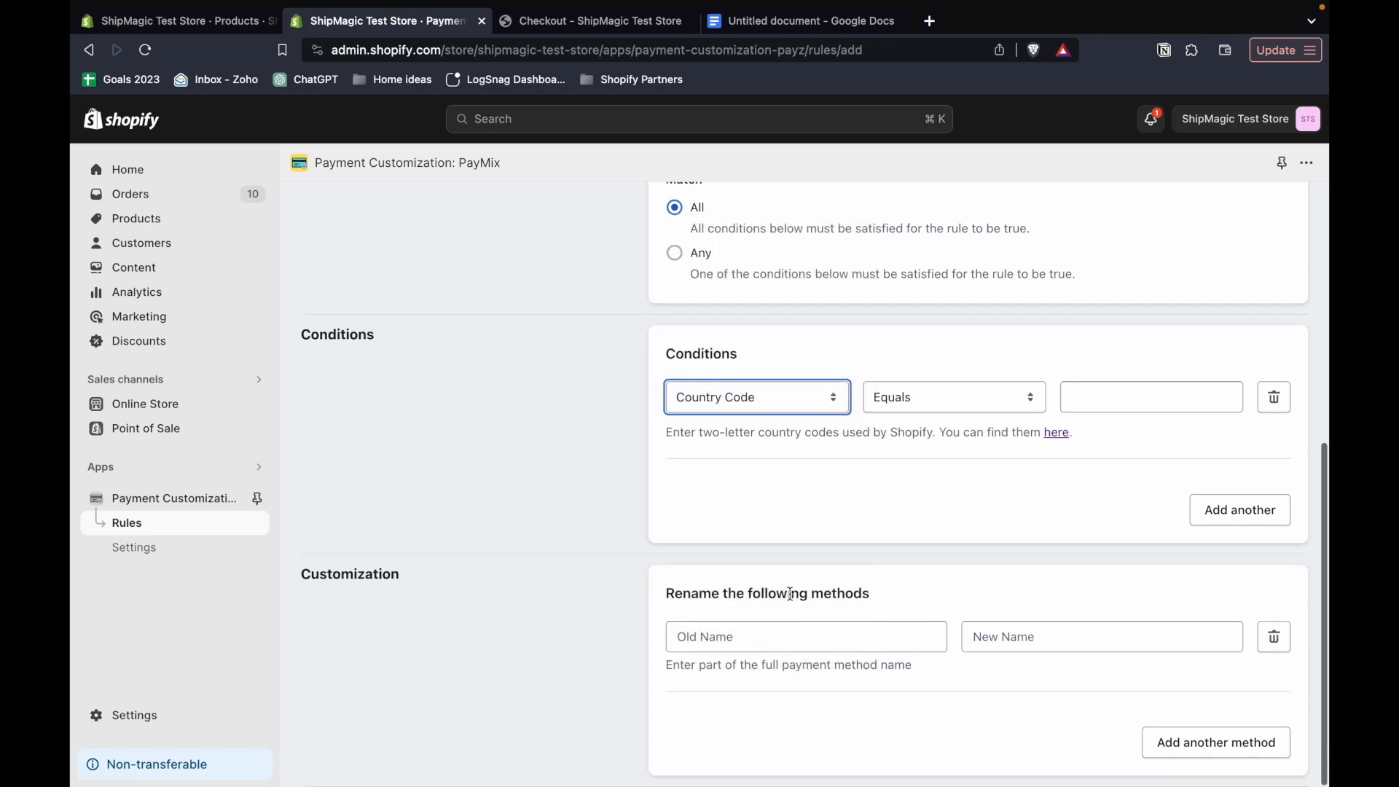
pyautogui.click(1104, 394)
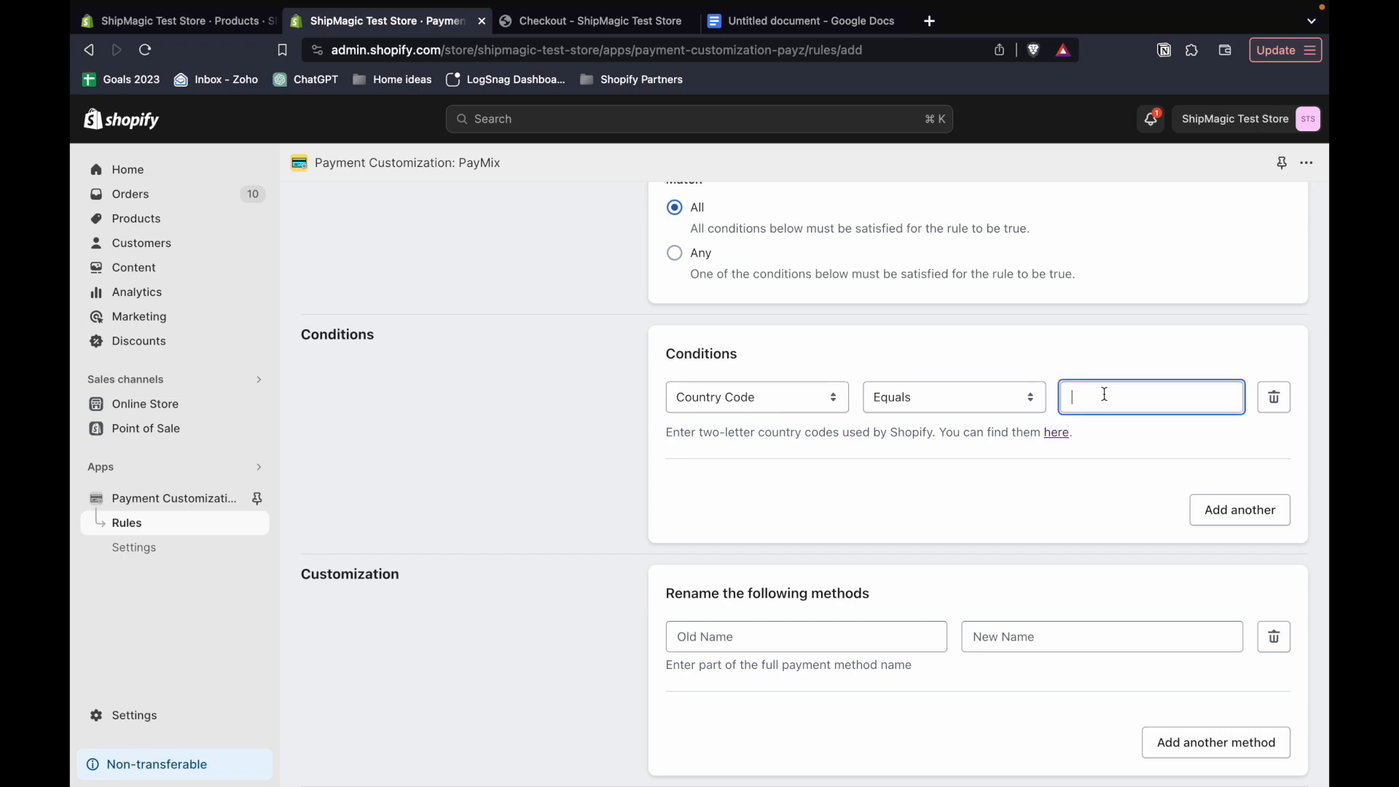
pyautogui.click(1055, 433)
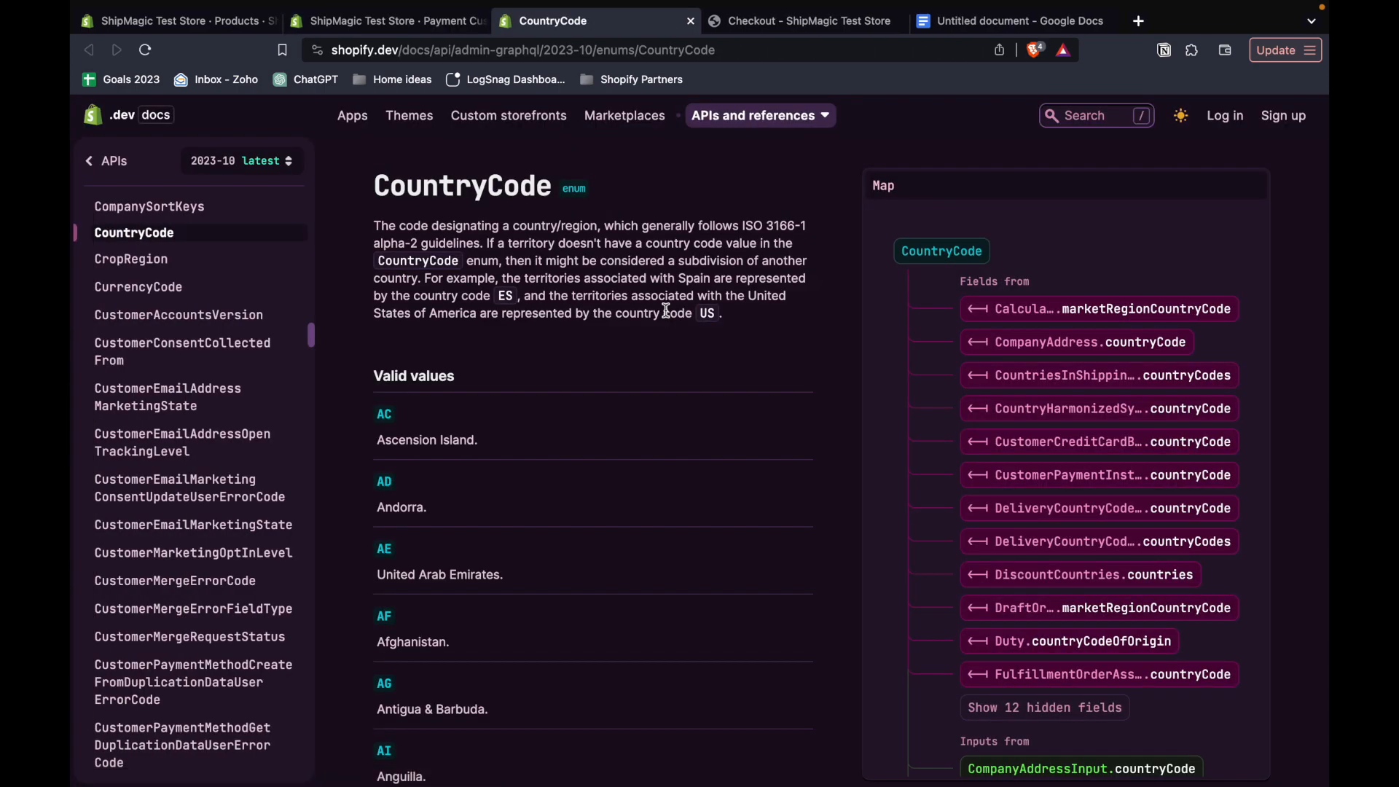
pyautogui.press('super+f')
pyautogui.write('India')
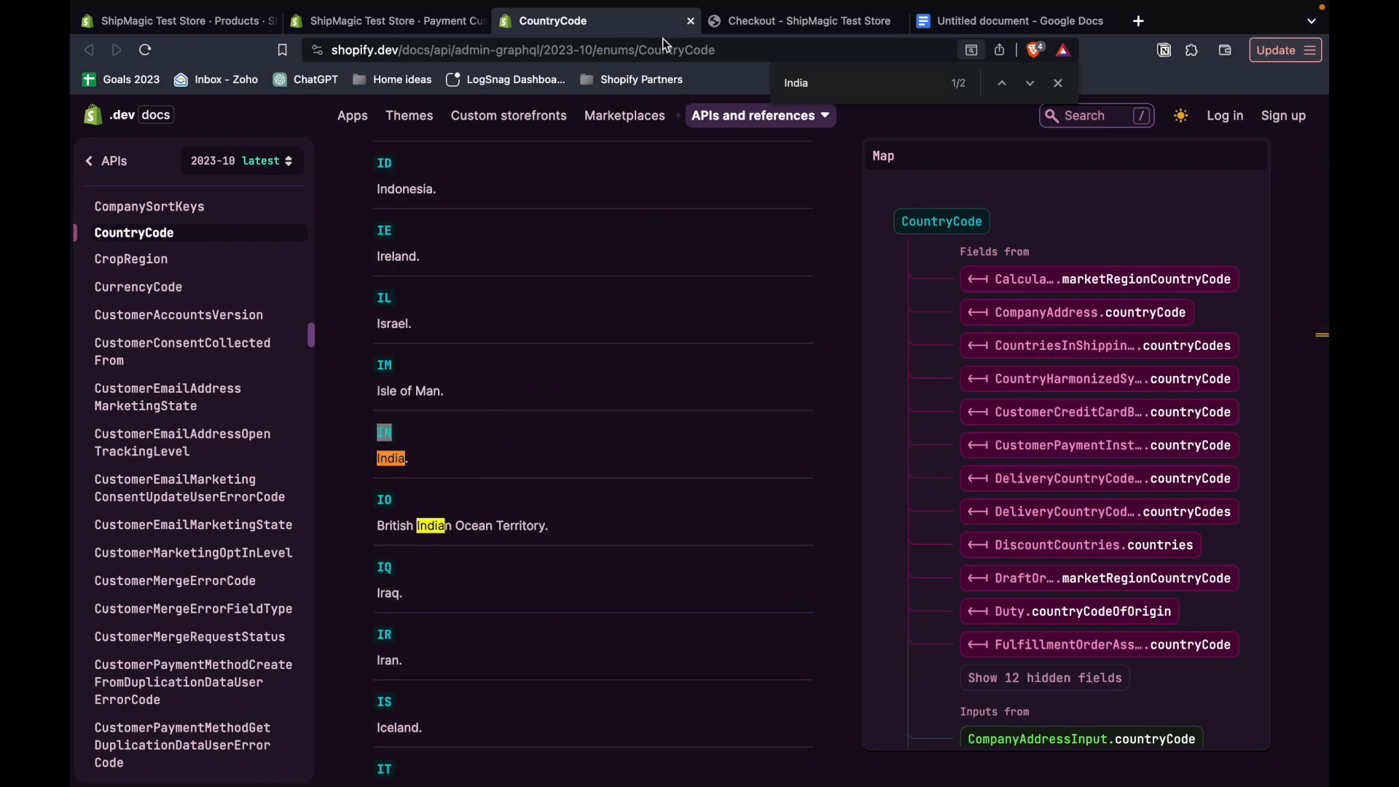
pyautogui.click(690, 21)
pyautogui.click(1080, 405)
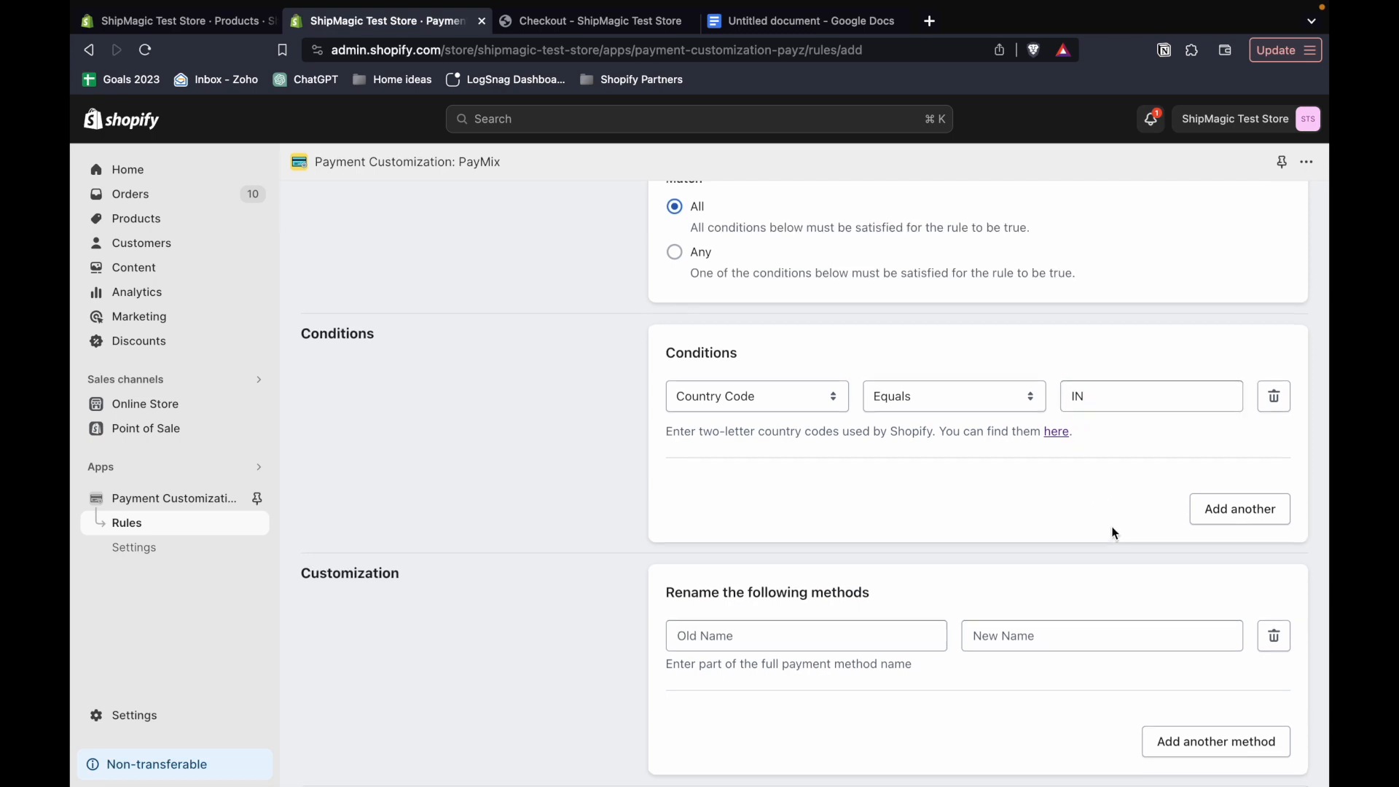
# - Set the rule to rename the payment method containing "Cash" to "COD" and save the rule
pyautogui.click(782, 637)
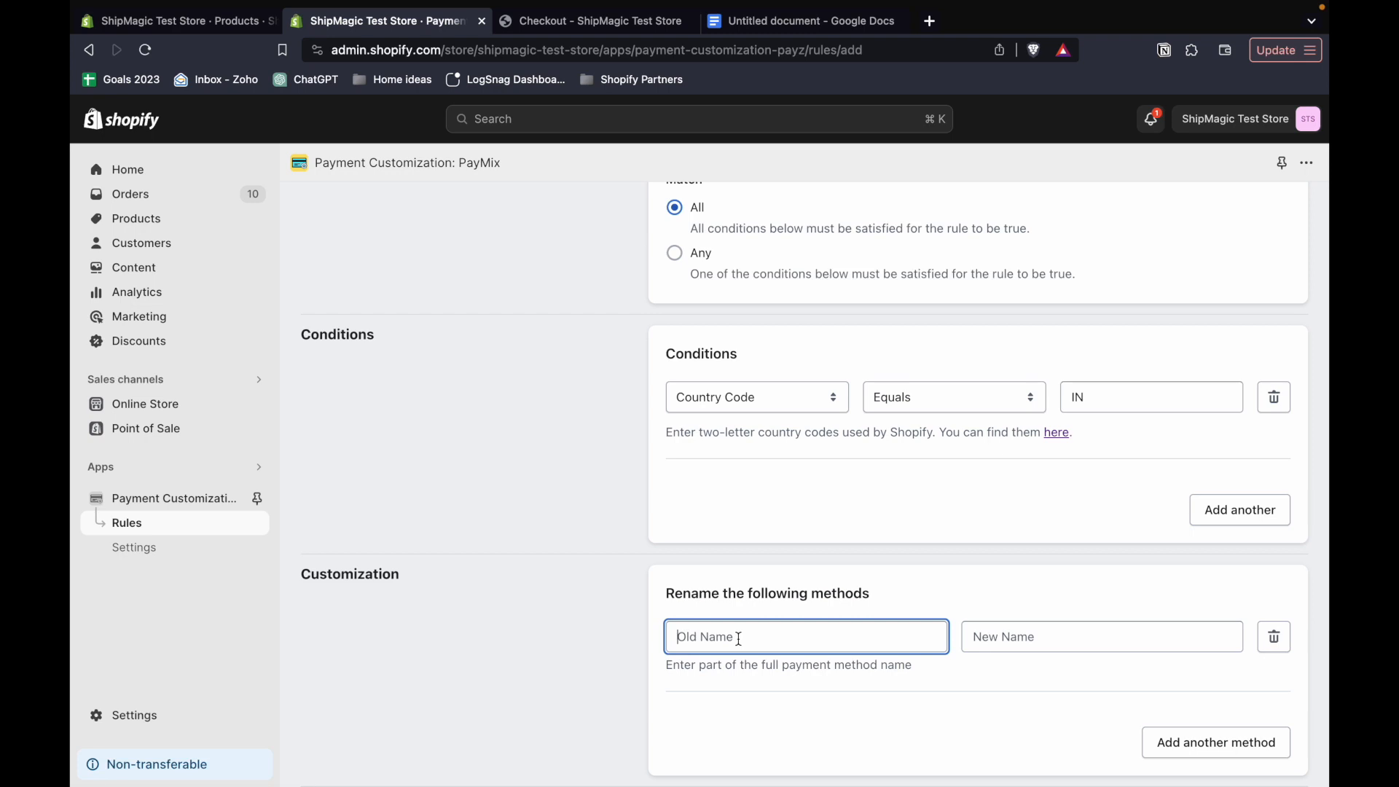
pyautogui.write('Cash')
pyautogui.click(781, 695)
pyautogui.click(1038, 636)
pyautogui.write('COD')
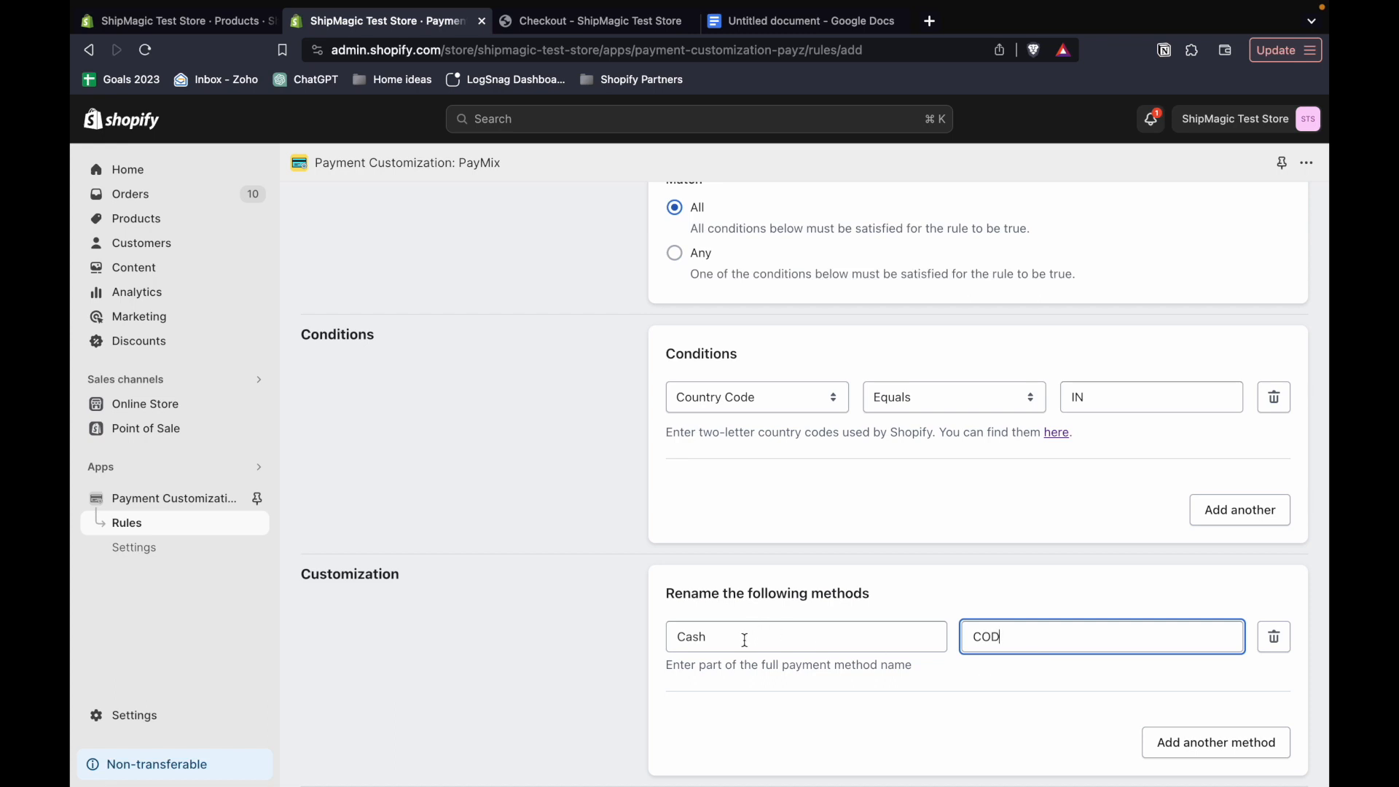
pyautogui.click(744, 639)
pyautogui.click(1039, 645)
pyautogui.doubleClick(985, 644)
pyautogui.click(1004, 700)
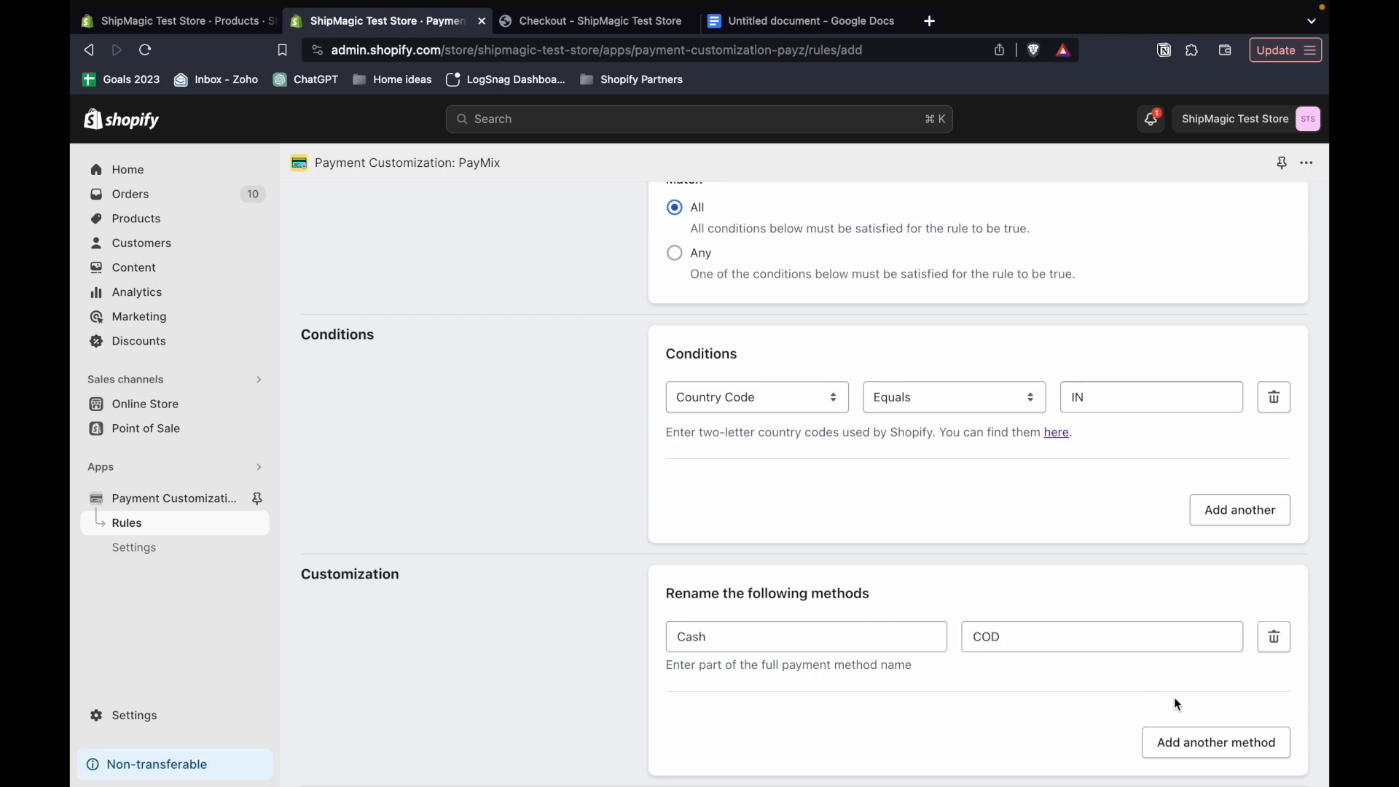
pyautogui.scroll(6, 1180, 649)
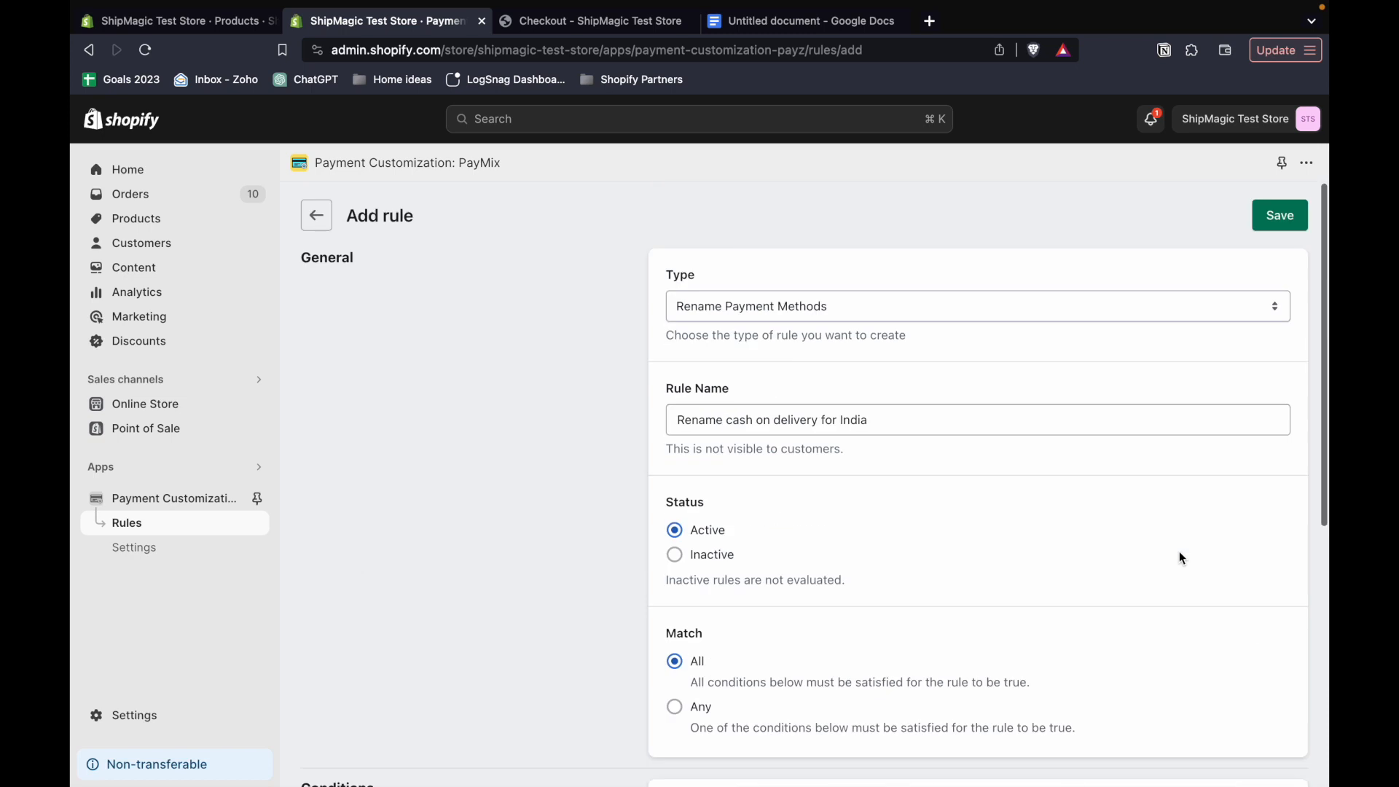
pyautogui.click(1294, 200)
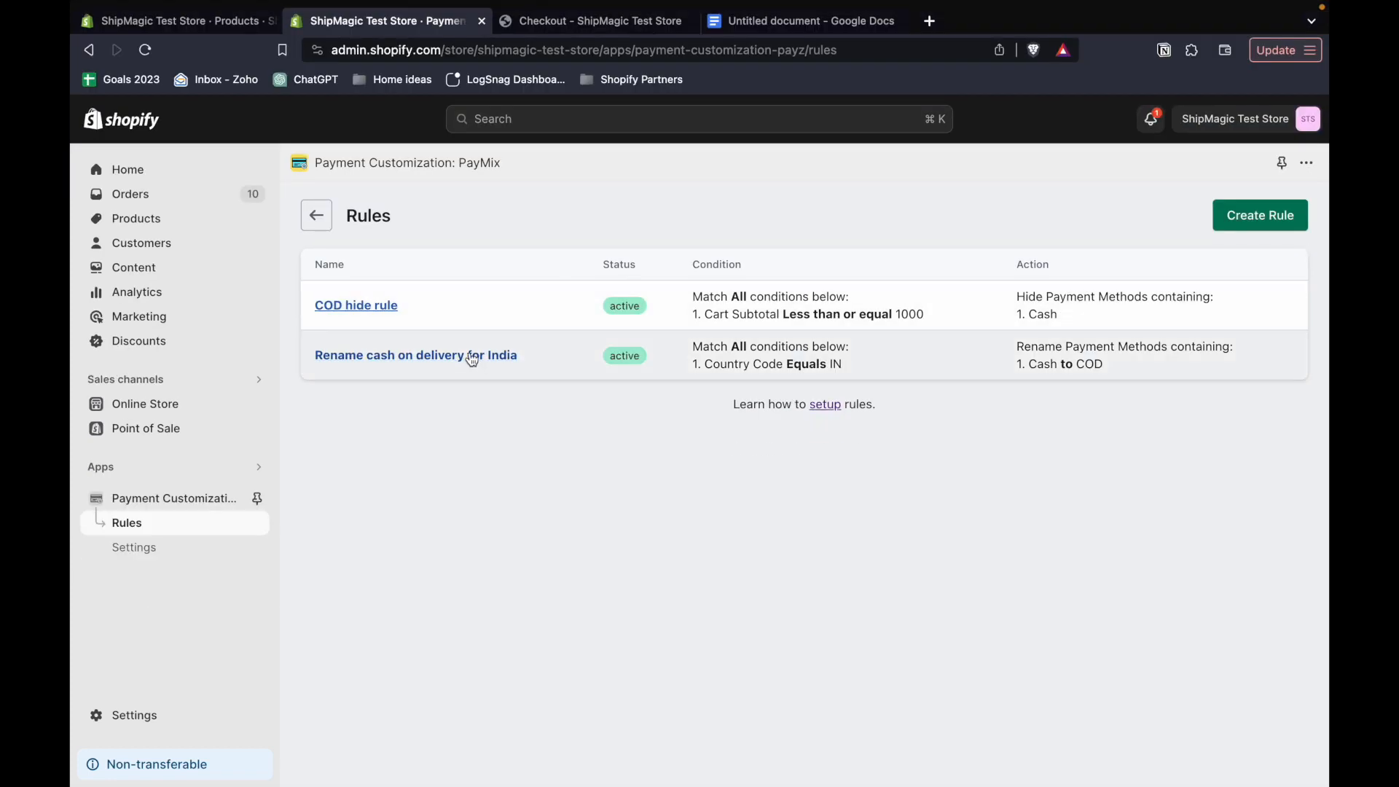
# - Examine the open test store checkout's order subtotal, delivery country and payment method names before reloading it
pyautogui.click(605, 19)
pyautogui.scroll(10, 569, 410)
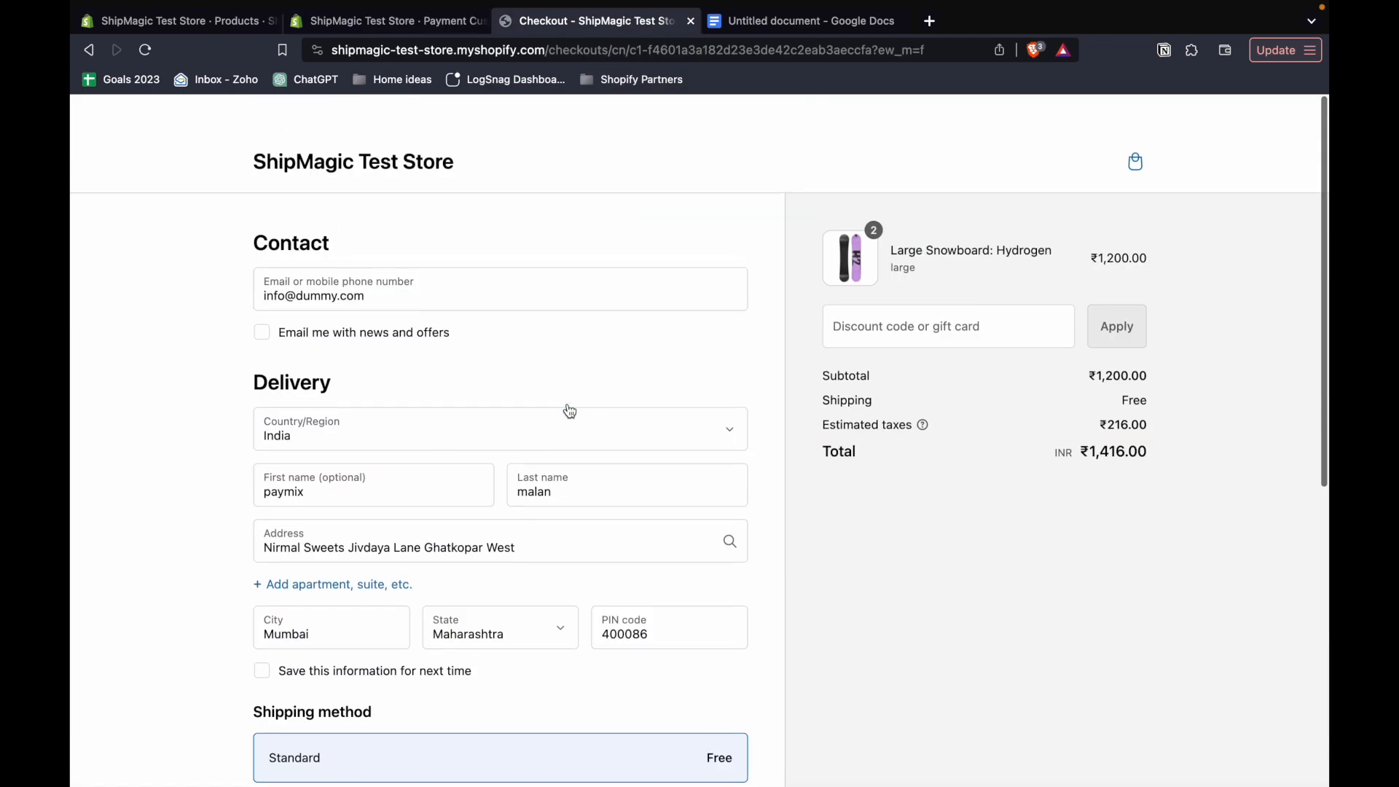
pyautogui.tripleClick(1112, 222)
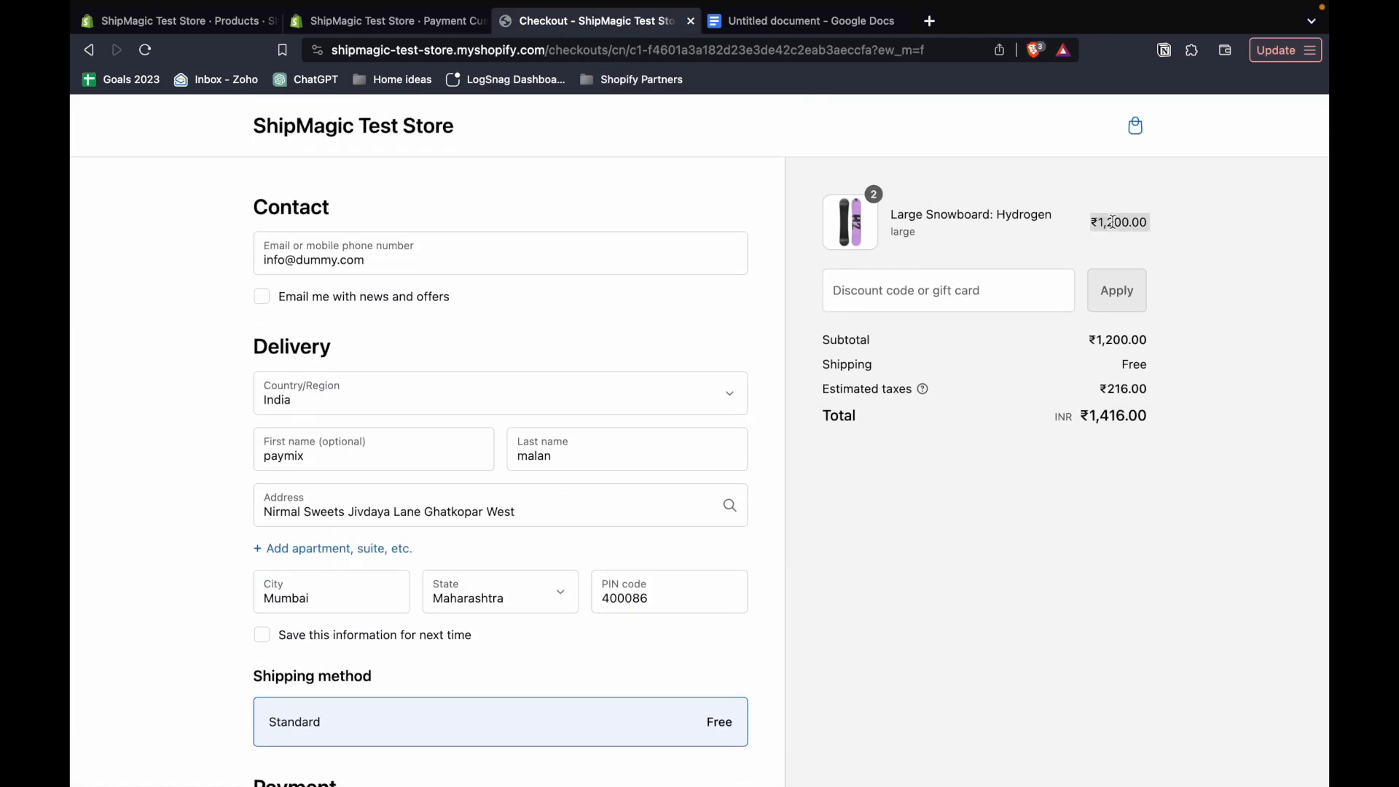
pyautogui.scroll(-6, 632, 520)
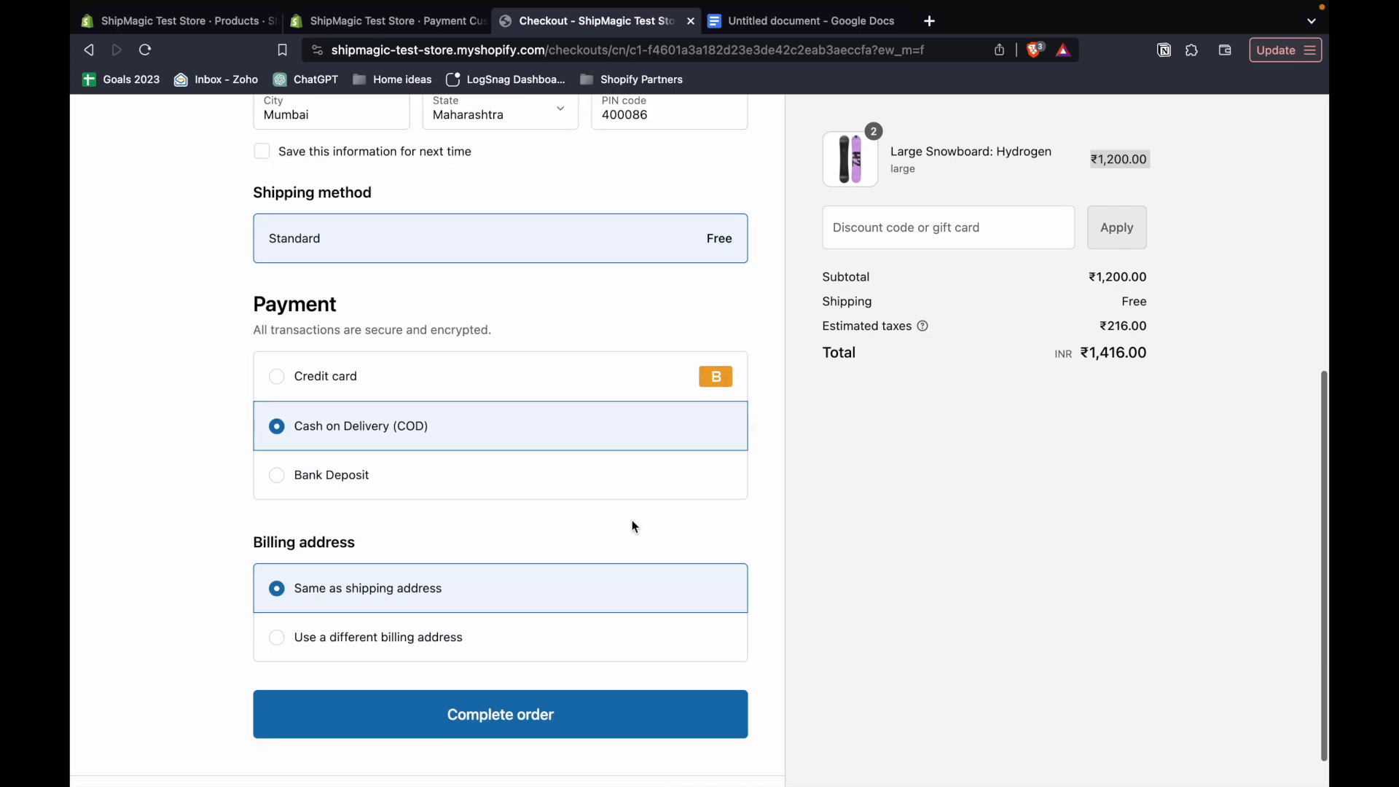
pyautogui.scroll(6, 384, 440)
pyautogui.scroll(-7, 384, 440)
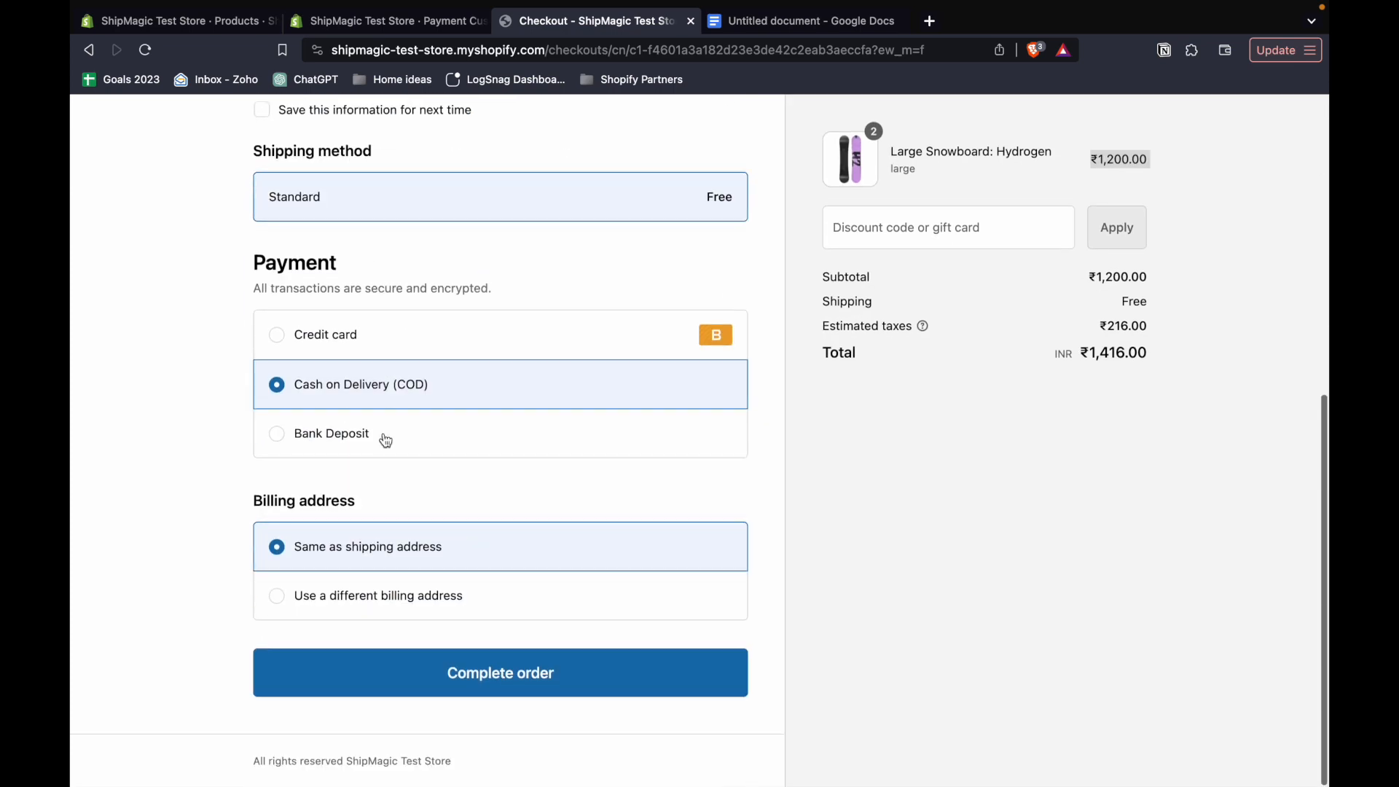
pyautogui.scroll(8, 441, 387)
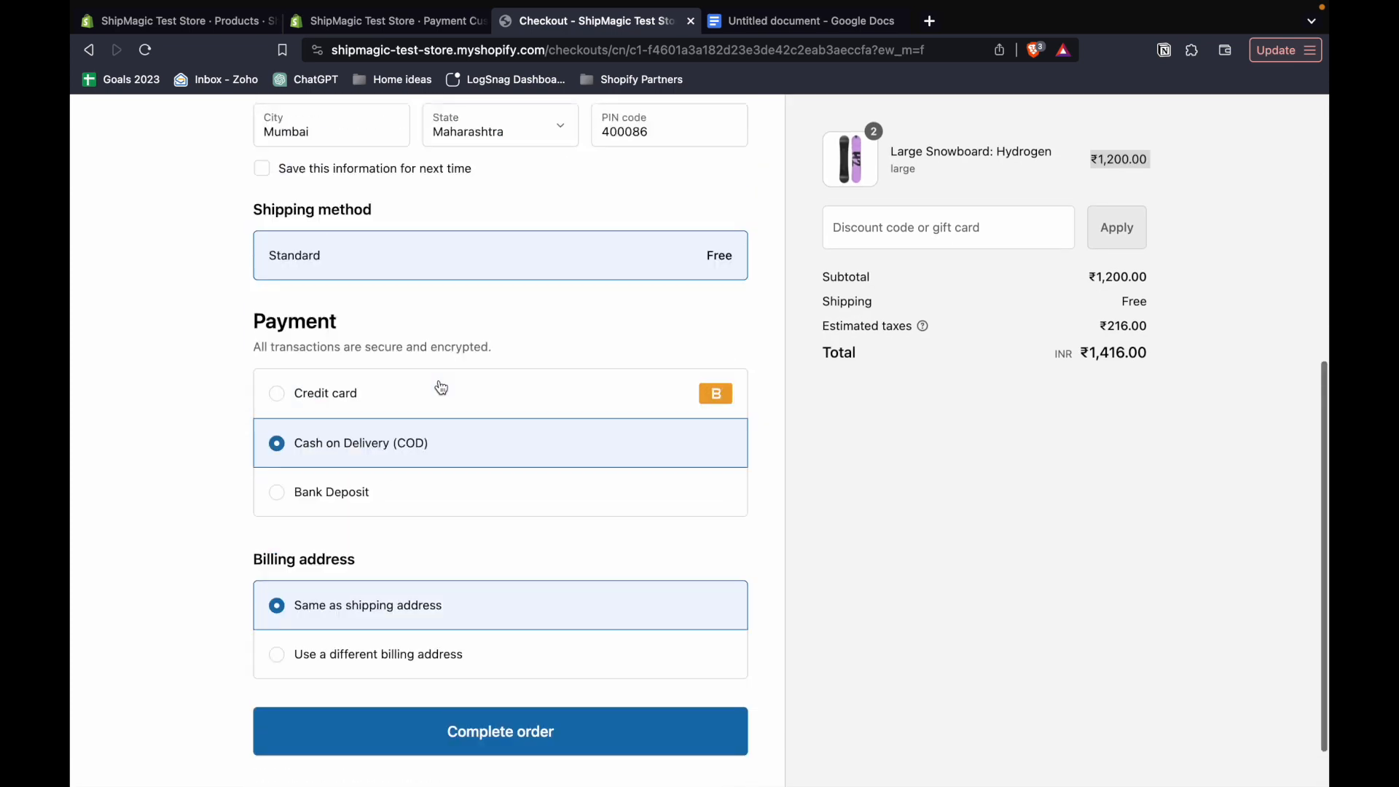
pyautogui.scroll(-2, 440, 384)
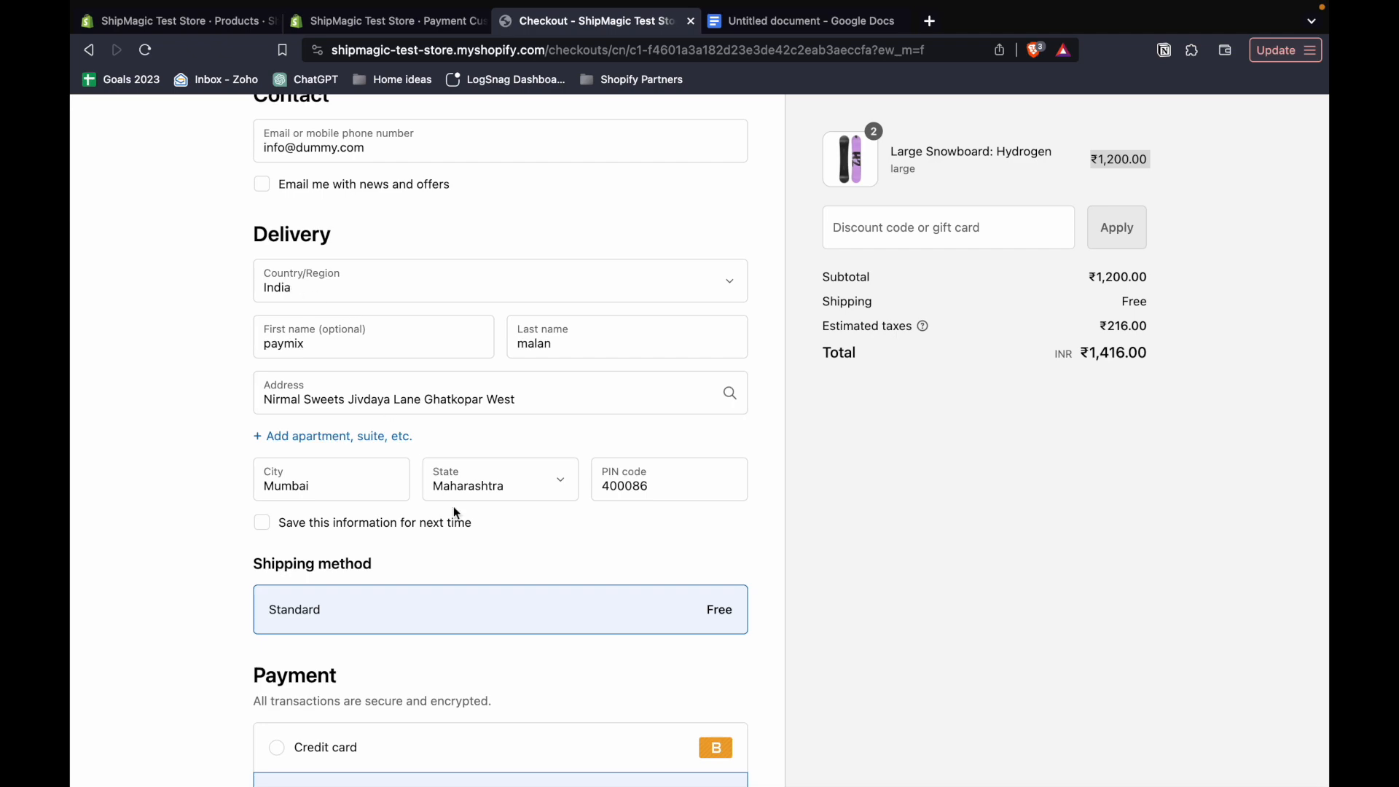
pyautogui.scroll(-4, 453, 505)
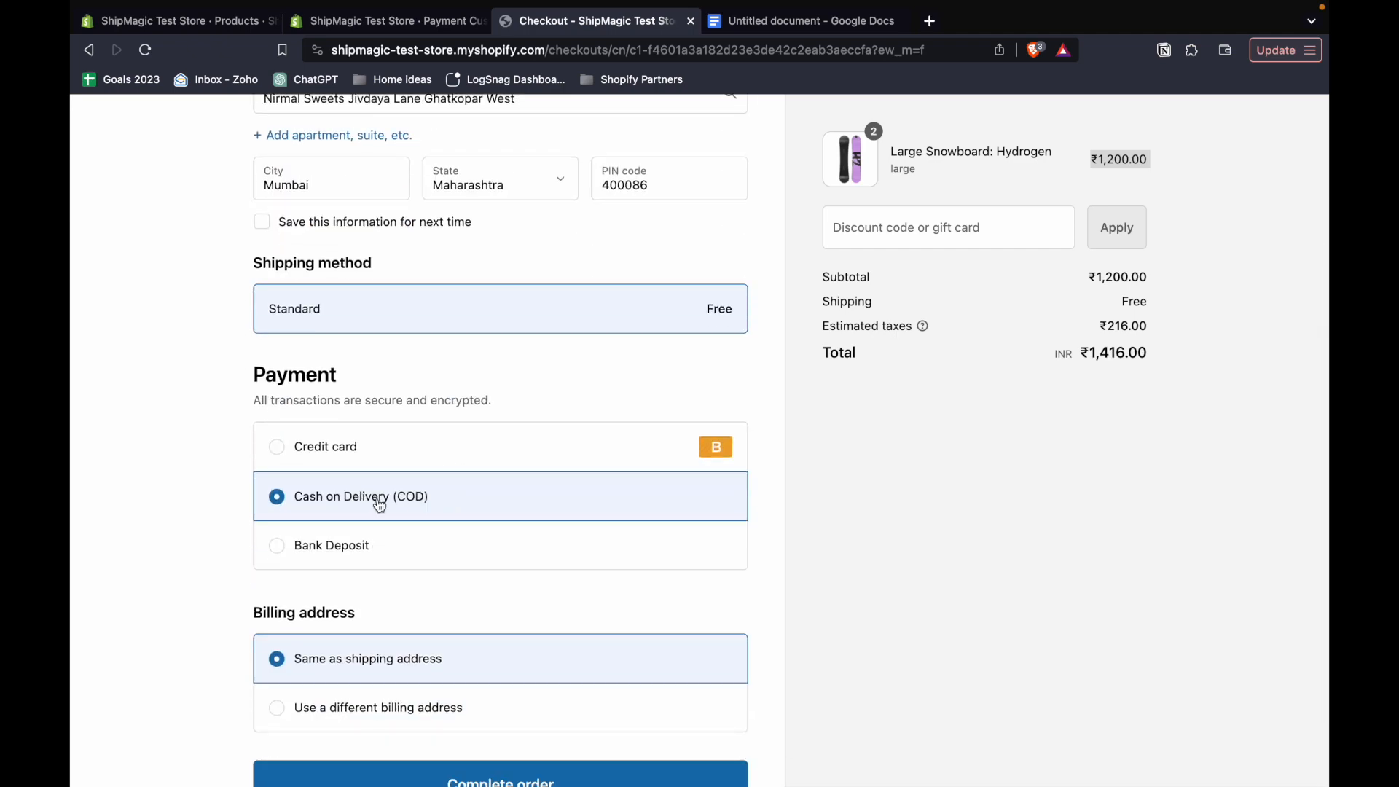
# - Reload the checkout page, check the cash on delivery option's name under Payment, and return to the PayMix rules list
pyautogui.scroll(6, 374, 481)
pyautogui.click(540, 43)
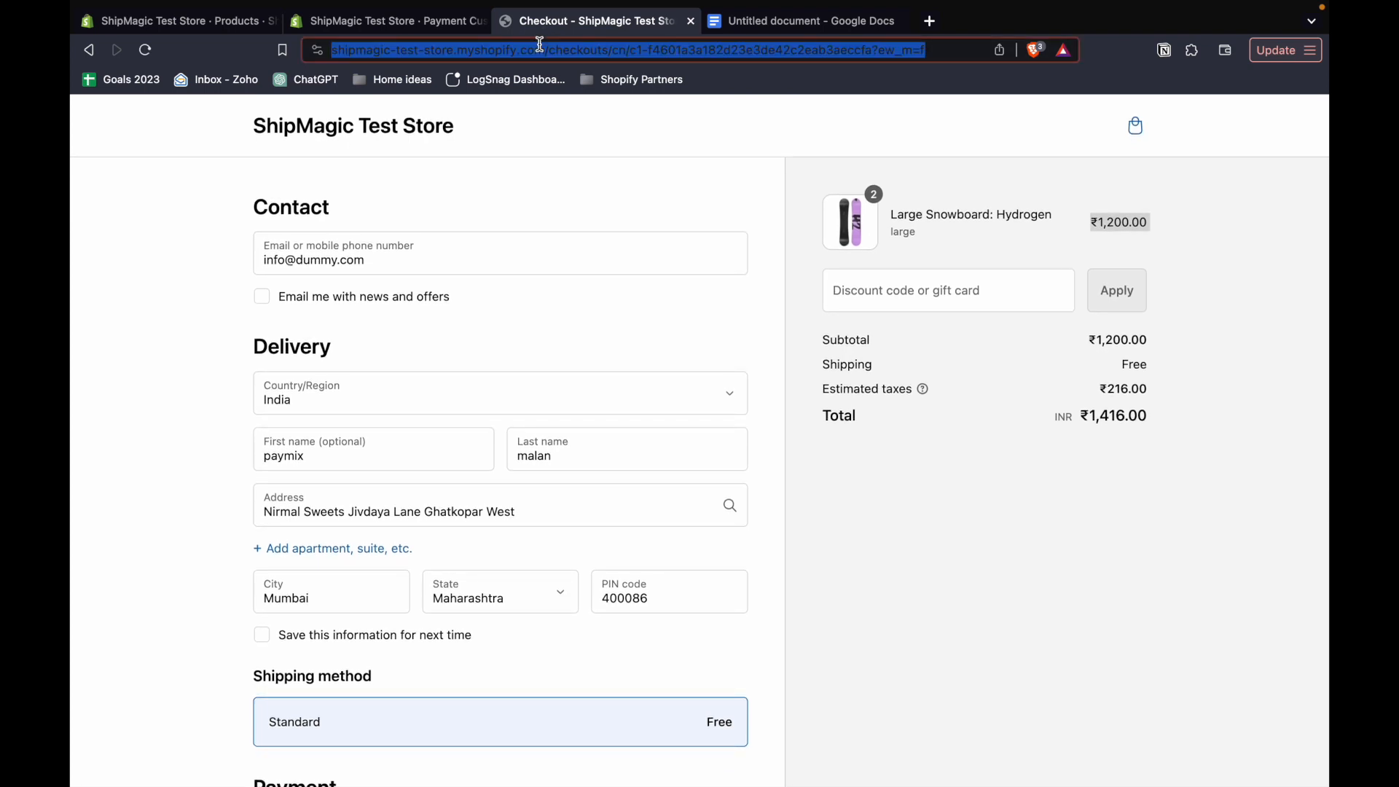
pyautogui.press('Return')
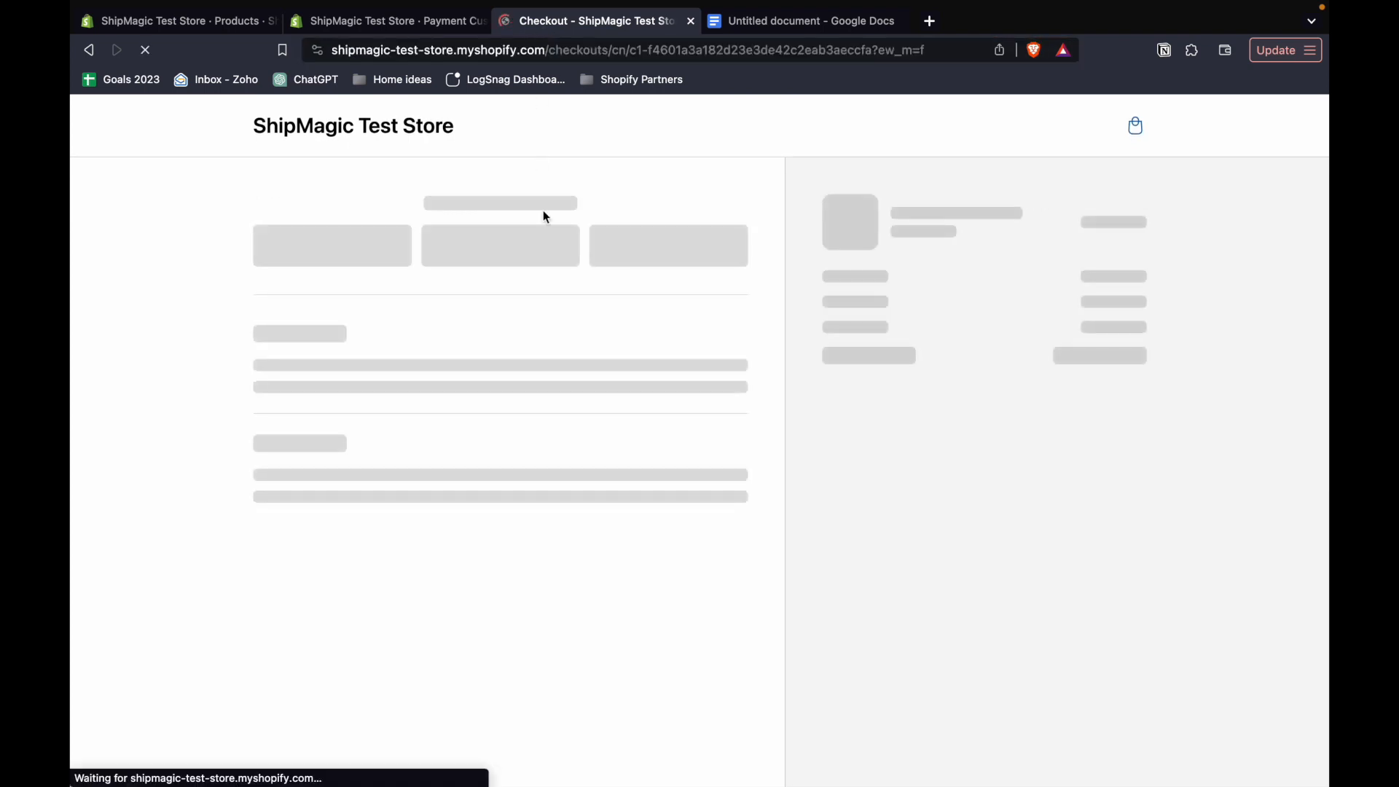
pyautogui.scroll(-5, 516, 393)
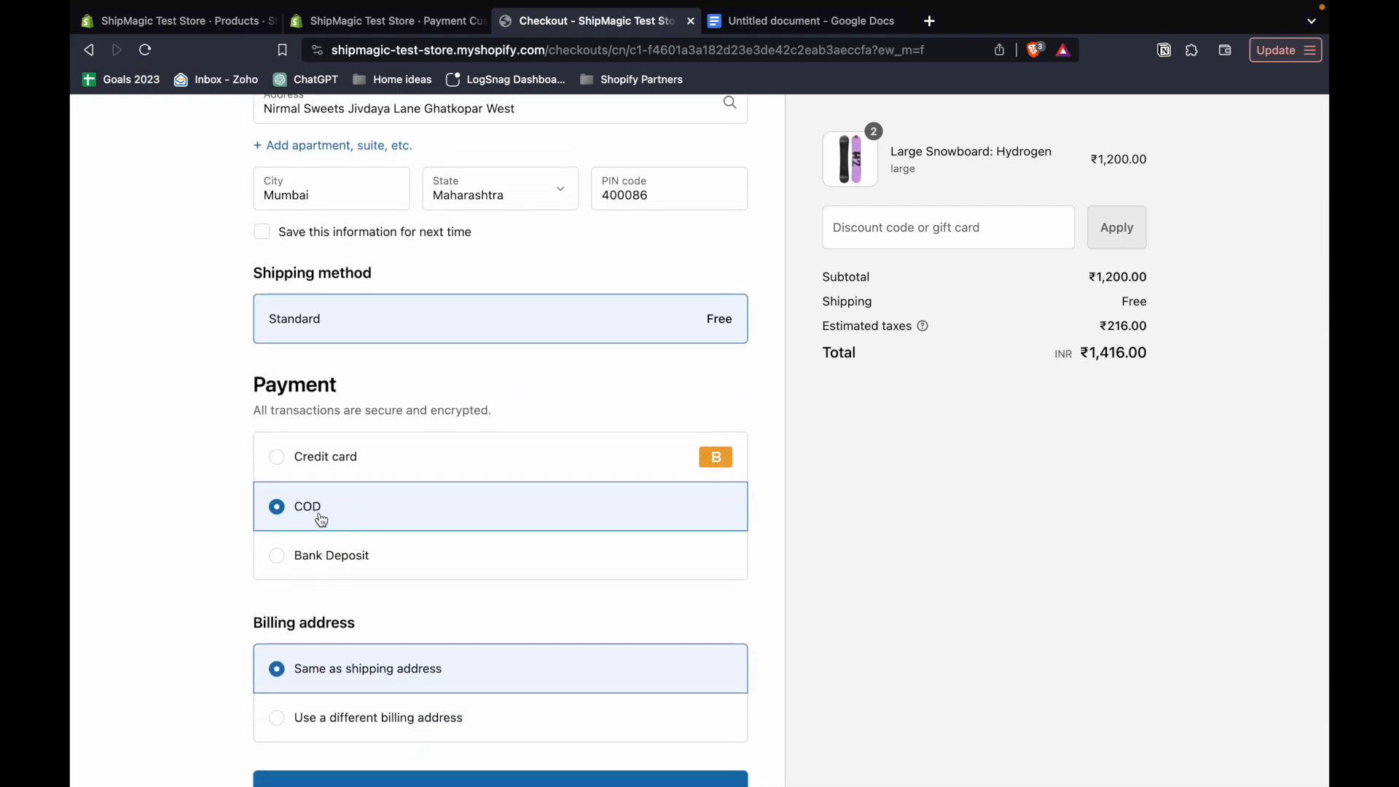
pyautogui.scroll(6, 321, 520)
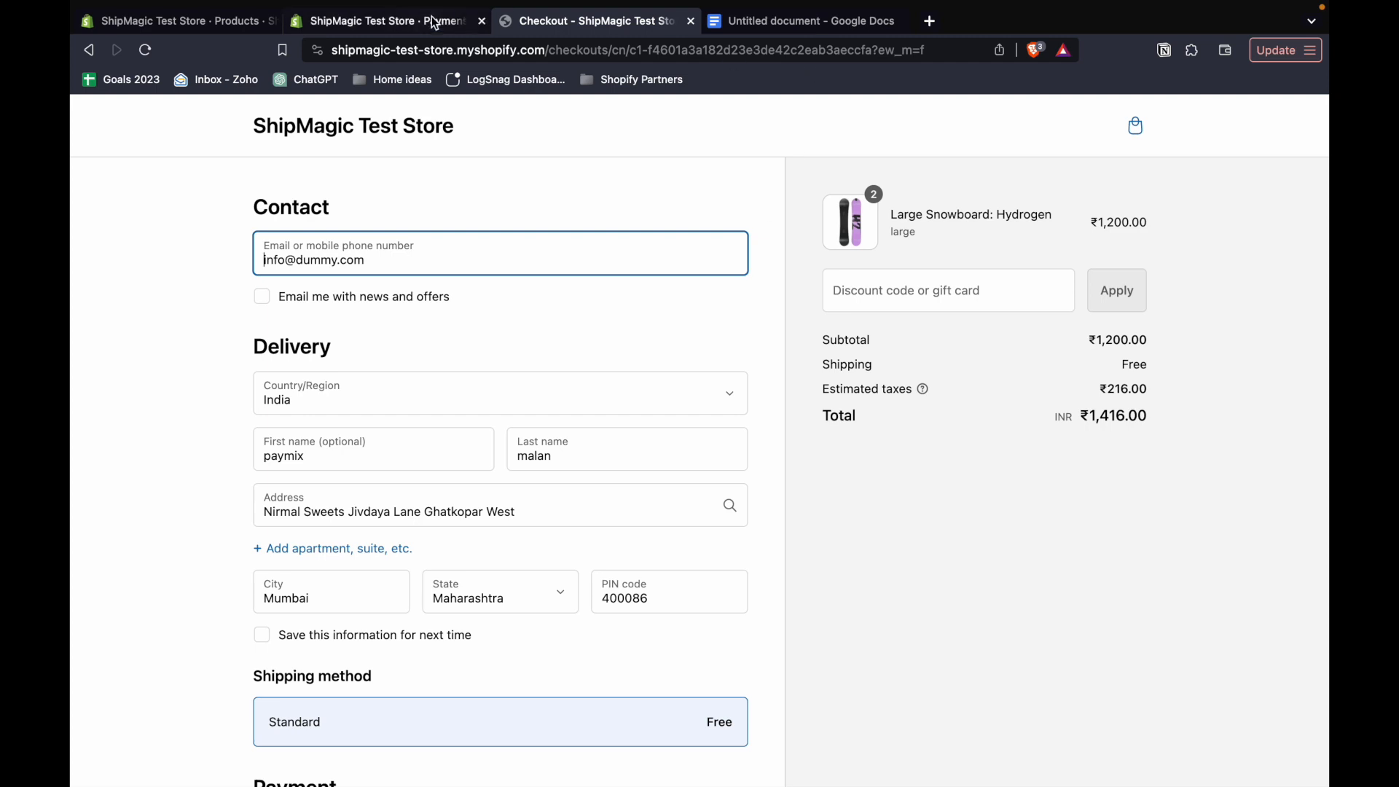
pyautogui.click(436, 19)
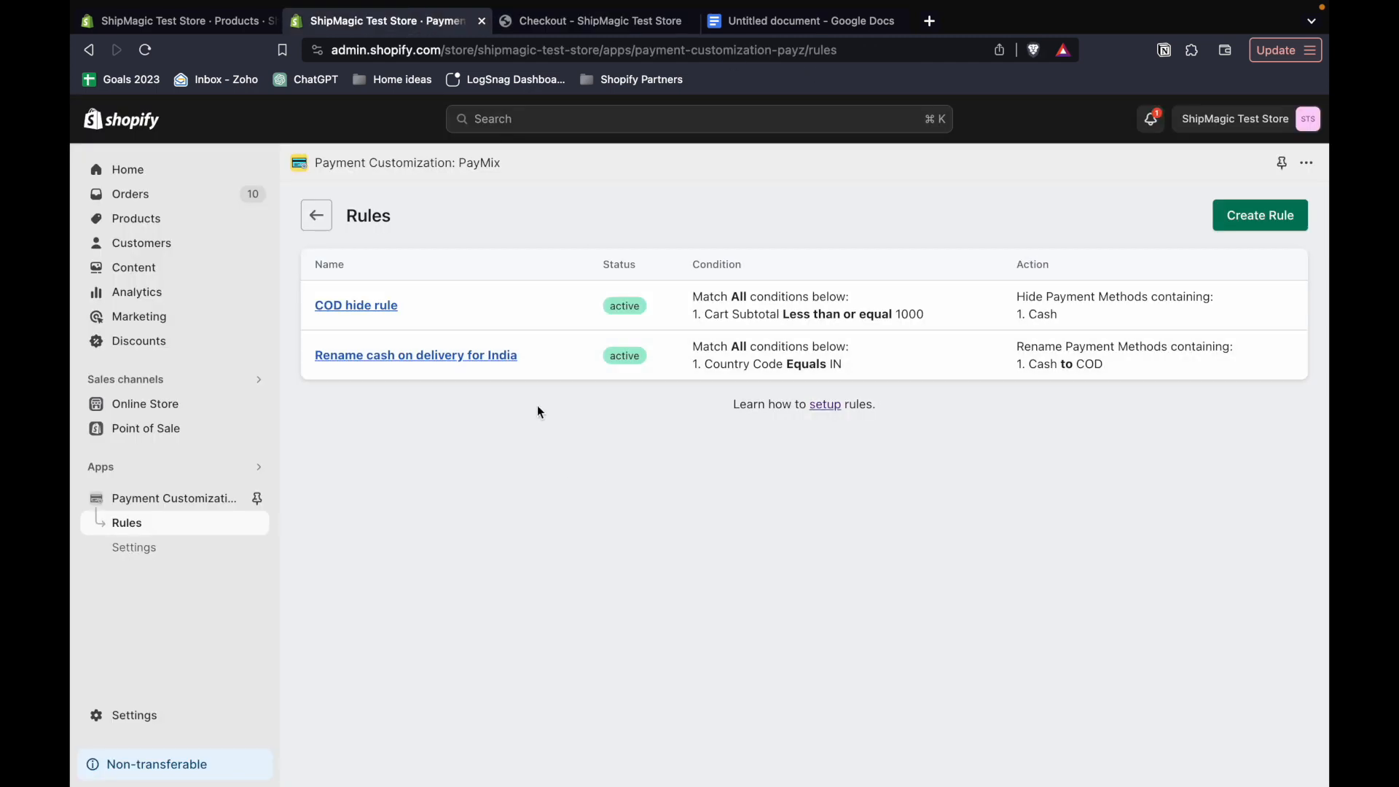